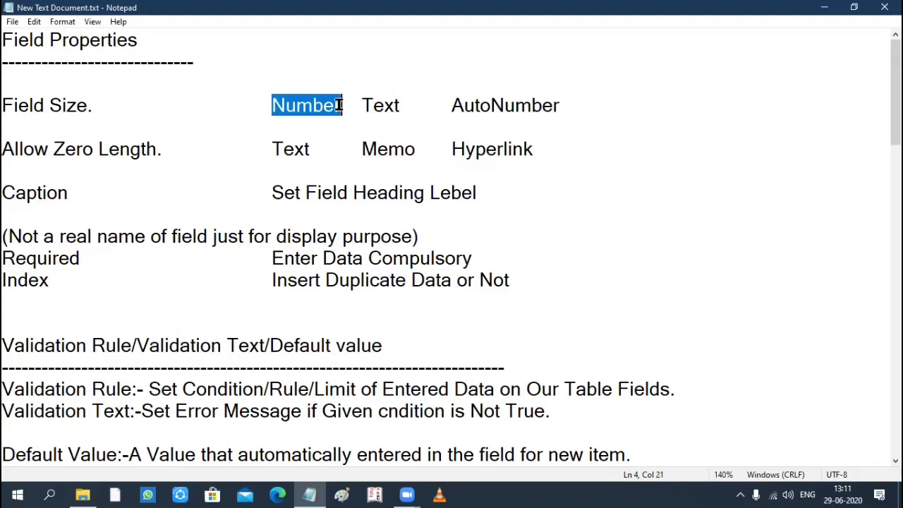
- Append '(Fix Number Of Cahrector)' to the AutoNumber line and start a new line
{"action": "left_click_drag", "start_coordinate": [362, 105], "coordinate": [566, 111]}
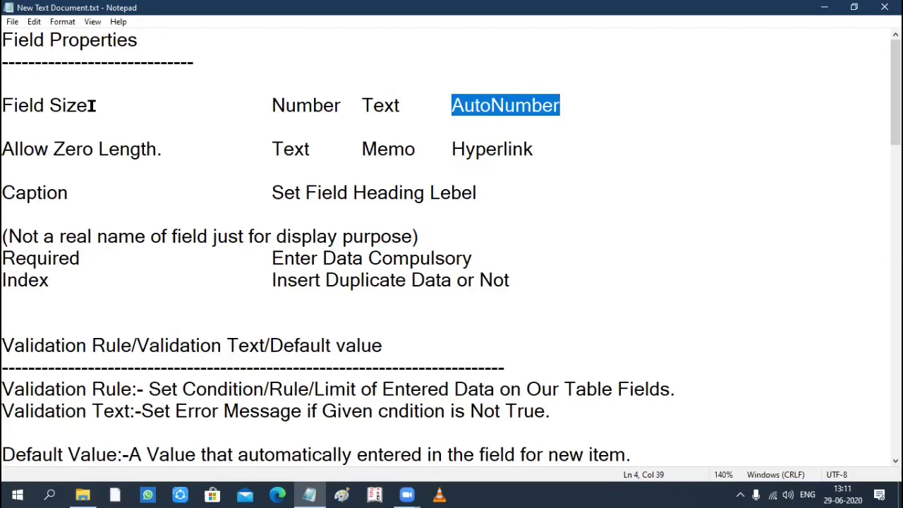
{"action": "left_click_drag", "start_coordinate": [93, 105], "coordinate": [12, 106]}
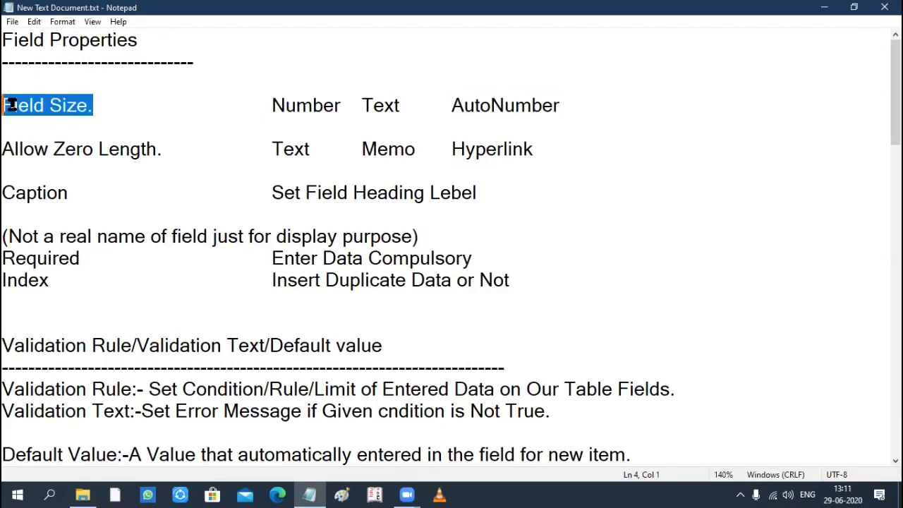
{"action": "left_click", "coordinate": [585, 105]}
{"action": "type", "text": "("}
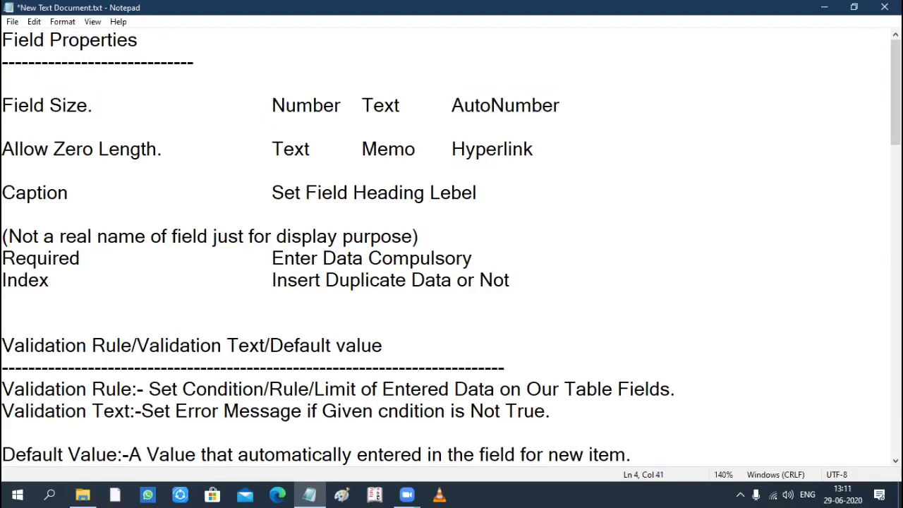
{"action": "type", "text": "Fix Numb"}
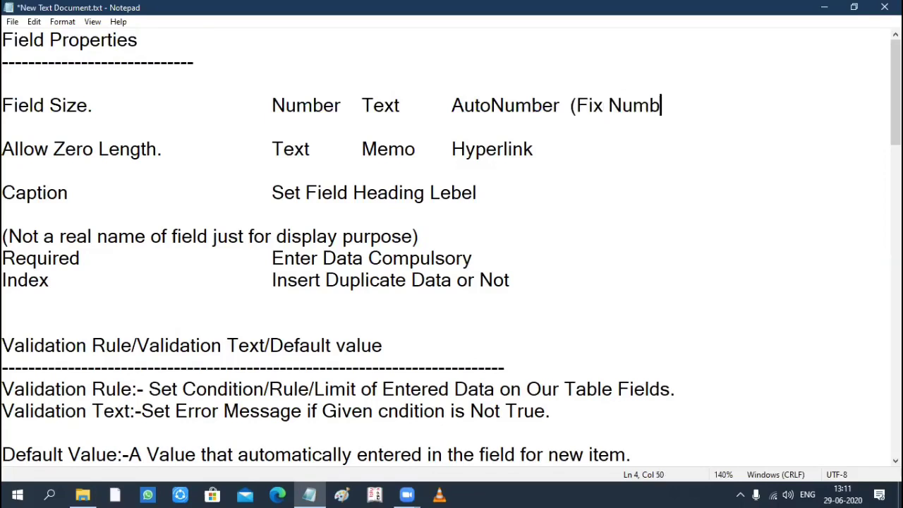
{"action": "type", "text": "er Of Cahr"}
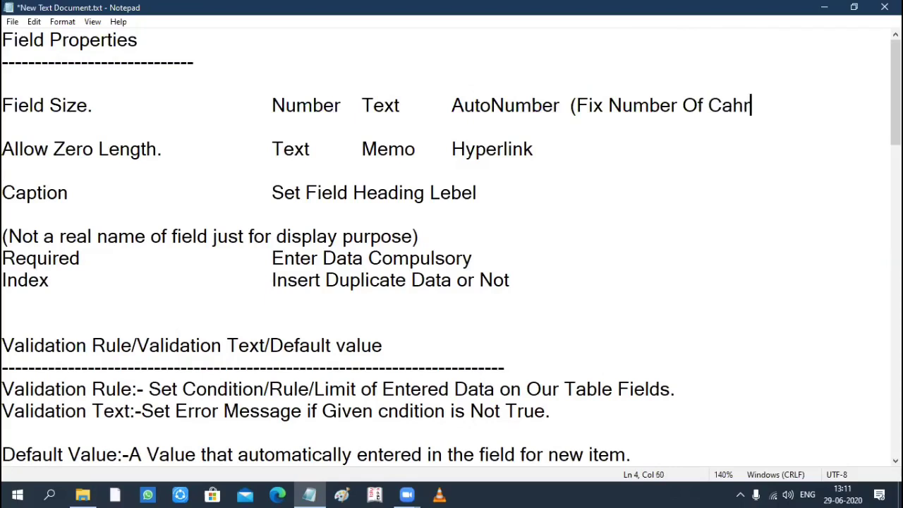
{"action": "type", "text": "ector)"}
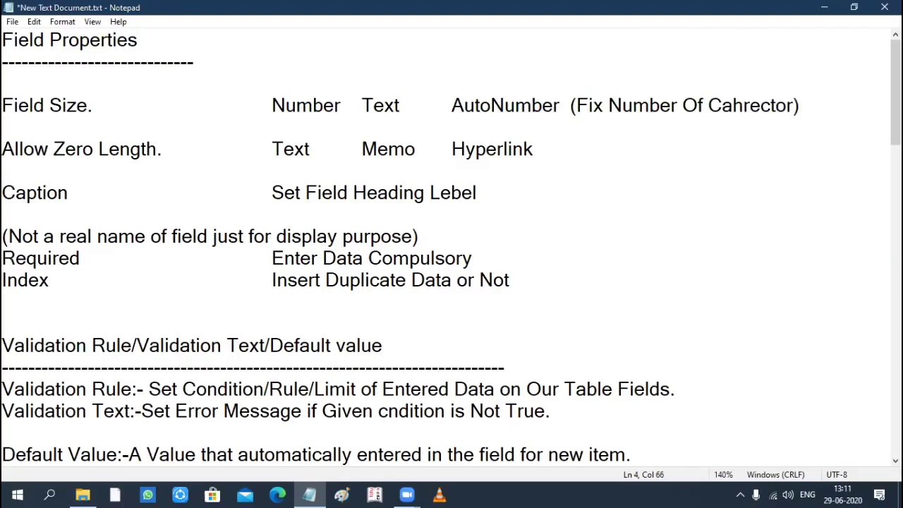
{"action": "key", "text": "Return"}
{"action": "key", "text": "Return"}
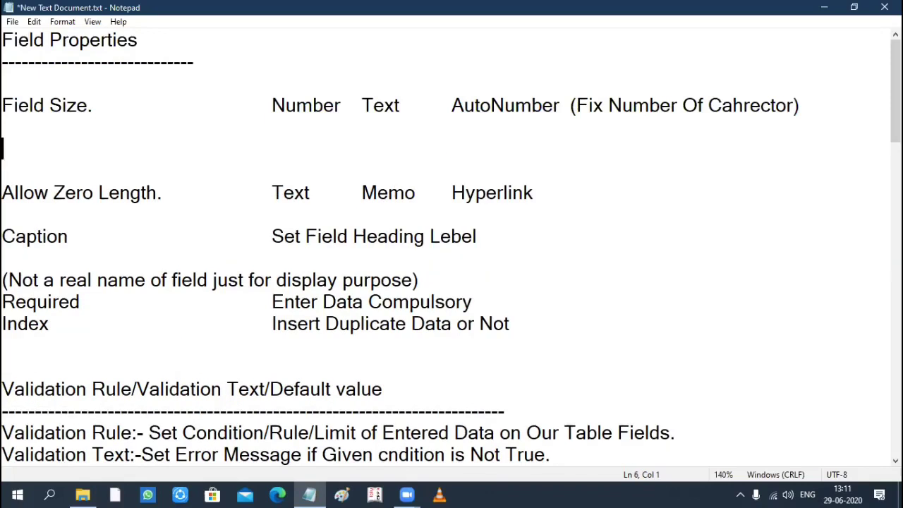
- Add a tab-separated example line: Ename, Text, 4 Field Size
{"action": "type", "text": "Ename"}
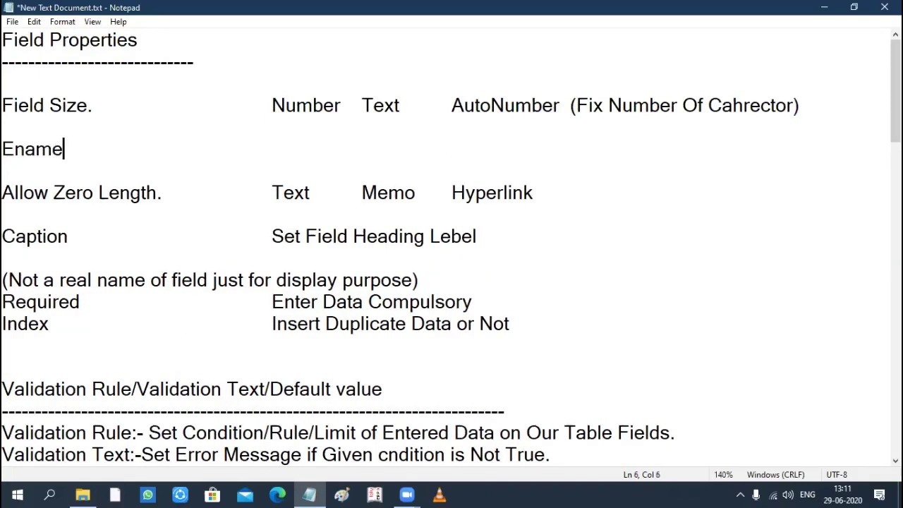
{"action": "key", "text": "Tab"}
{"action": "key", "text": "Tab"}
{"action": "type", "text": "Text"}
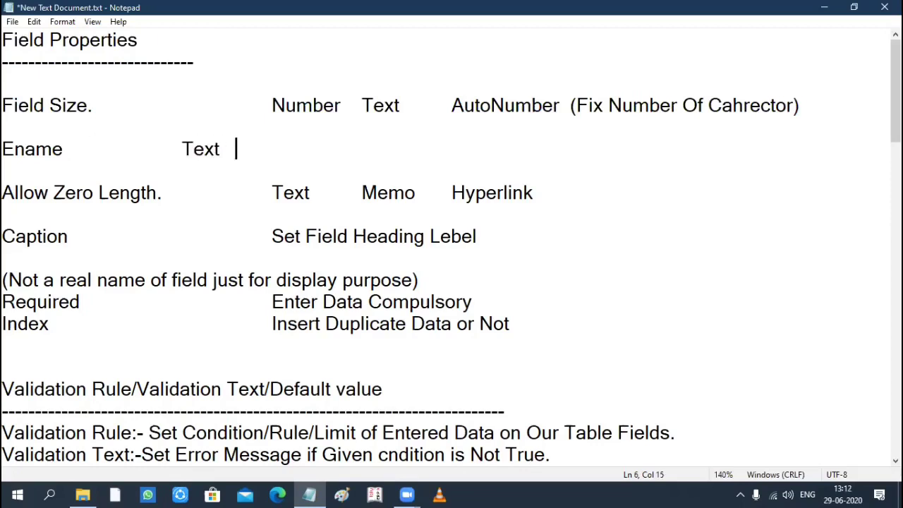
{"action": "key", "text": "Tab"}
{"action": "type", "text": "4 Field"}
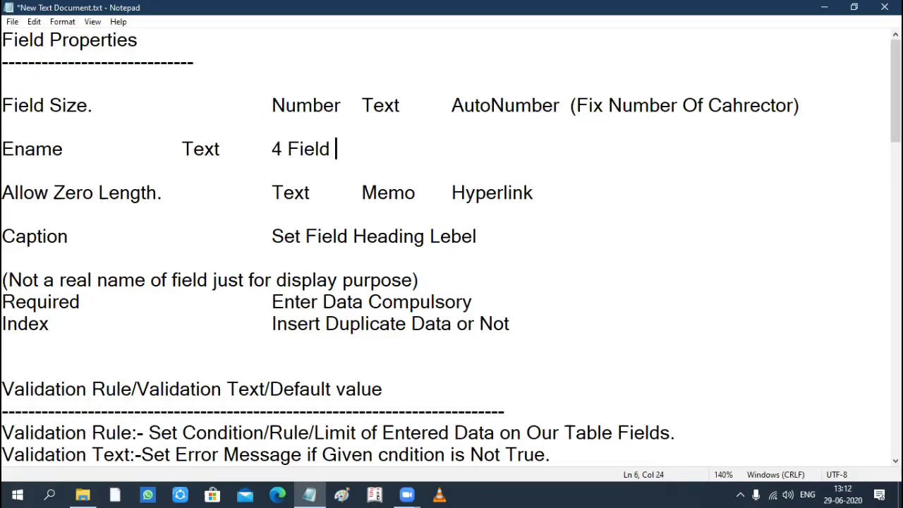
{"action": "type", "text": " Size"}
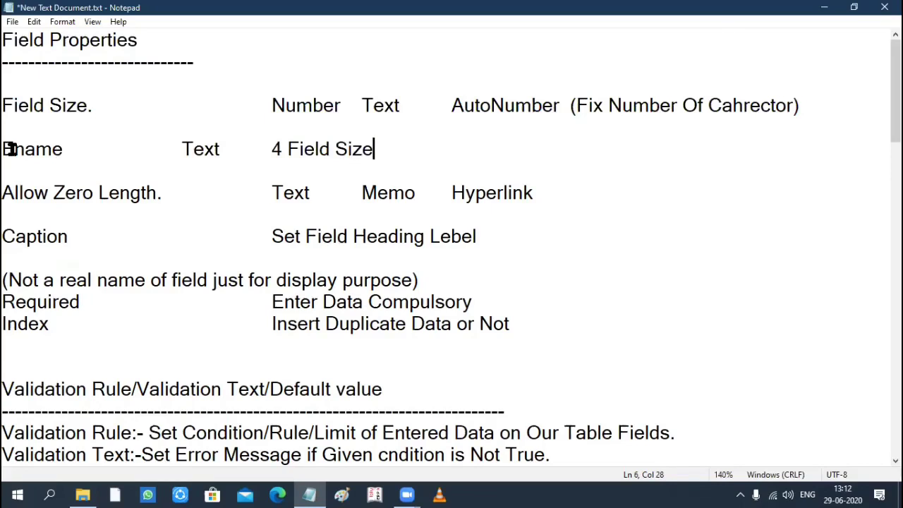
- Highlight the Ename example and the Field Size and AutoNumber notes to review them
{"action": "key", "text": "Home"}
{"action": "key", "text": "shift+Right"}
{"action": "key", "text": "shift+Right"}
{"action": "key", "text": "shift+Right"}
{"action": "key", "text": "shift+Right"}
{"action": "key", "text": "shift+Right"}
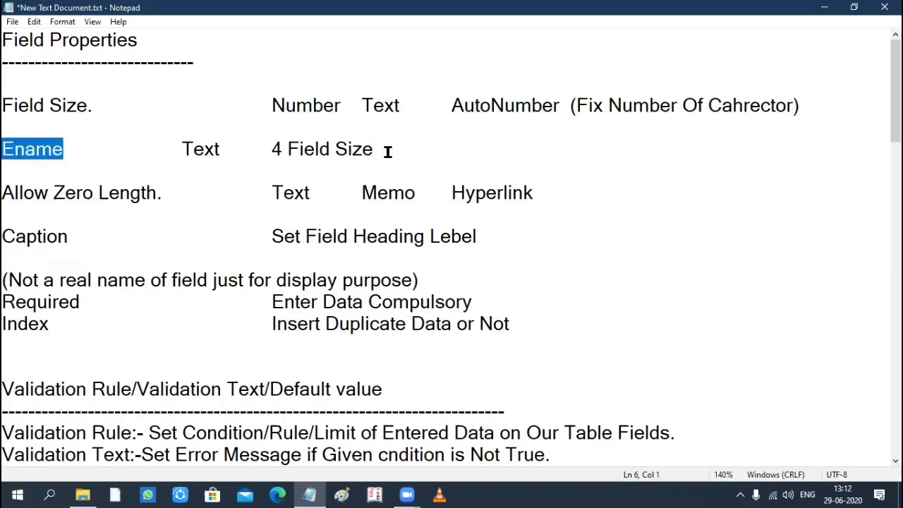
{"action": "key", "text": "End"}
{"action": "key", "text": "ctrl+shift+Left"}
{"action": "key", "text": "ctrl+shift+Left"}
{"action": "key", "text": "ctrl+shift+Left"}
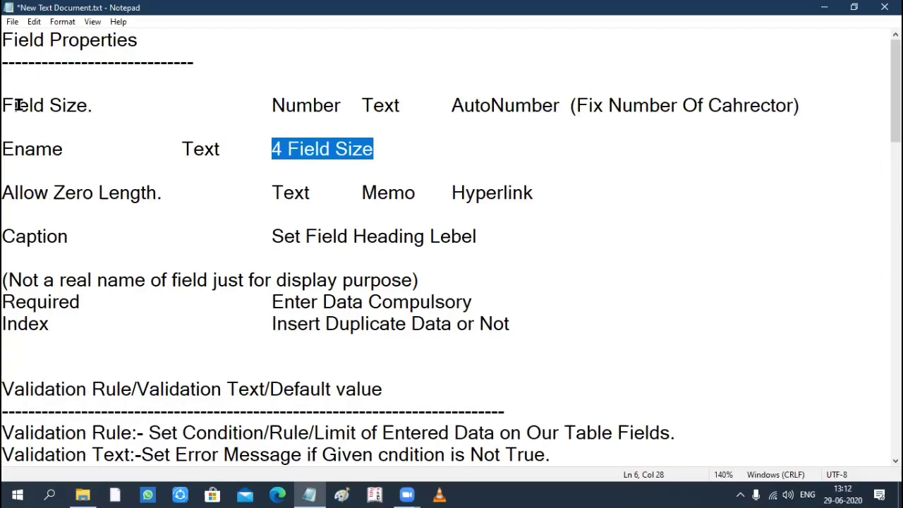
{"action": "key", "text": "Up"}
{"action": "key", "text": "Up"}
{"action": "key", "text": "ctrl+shift+Left"}
{"action": "key", "text": "ctrl+shift+Left"}
{"action": "key", "text": "ctrl+shift+Left"}
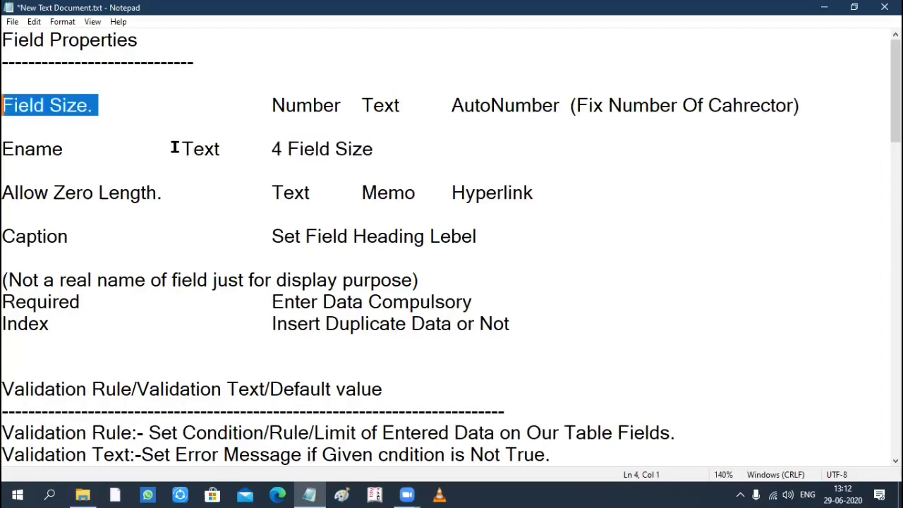
{"action": "double_click", "coordinate": [224, 148]}
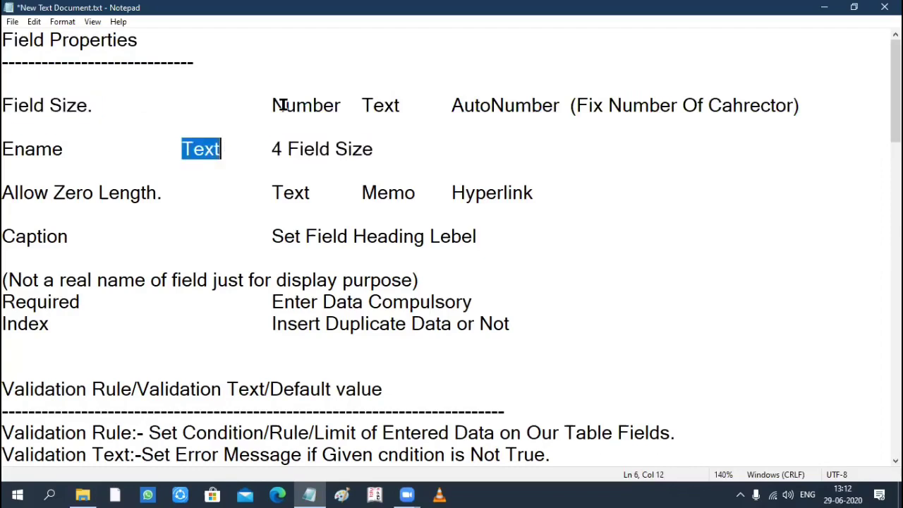
{"action": "double_click", "coordinate": [306, 105]}
{"action": "left_click_drag", "start_coordinate": [462, 105], "coordinate": [591, 106]}
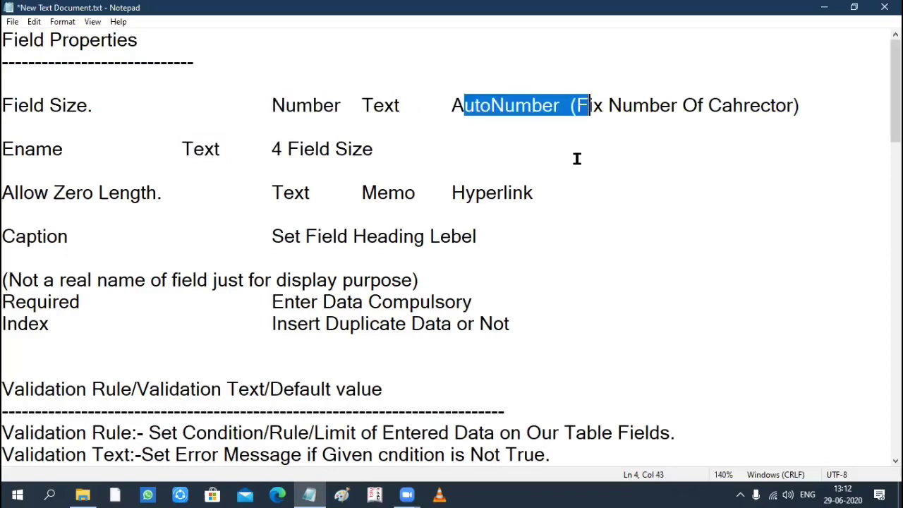
{"action": "left_click", "coordinate": [331, 164]}
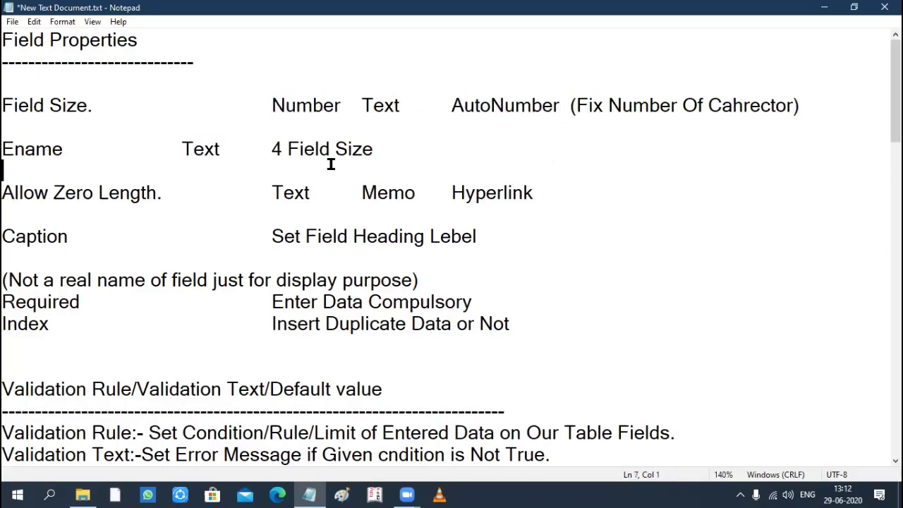
{"action": "left_click", "coordinate": [287, 148]}
{"action": "left_click", "coordinate": [567, 192]}
{"action": "left_click", "coordinate": [463, 151]}
{"action": "key", "text": "Return"}
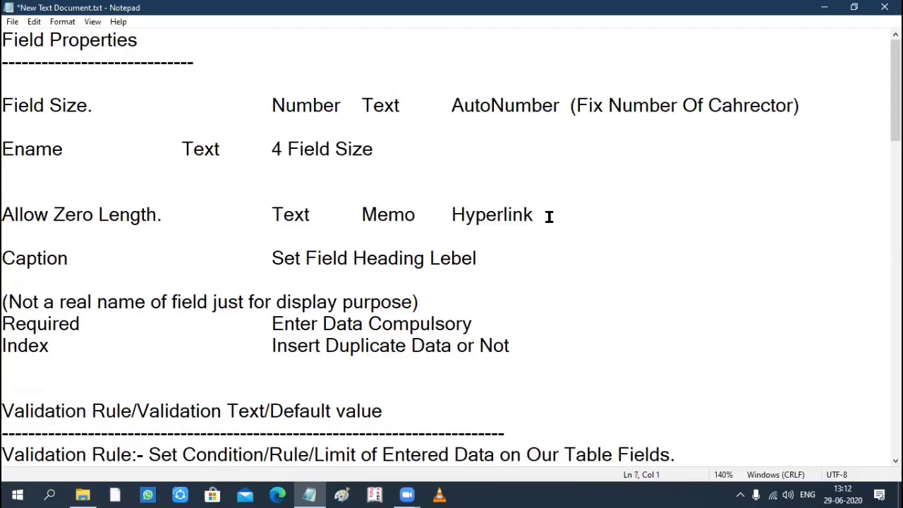
{"action": "left_click", "coordinate": [549, 216]}
{"action": "key", "text": "Return"}
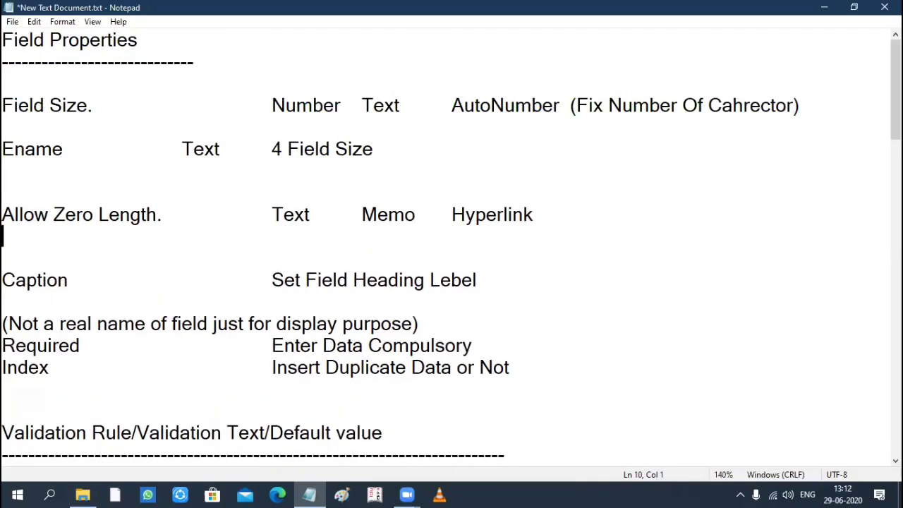
{"action": "key", "text": "Return"}
{"action": "triple_click", "coordinate": [152, 225]}
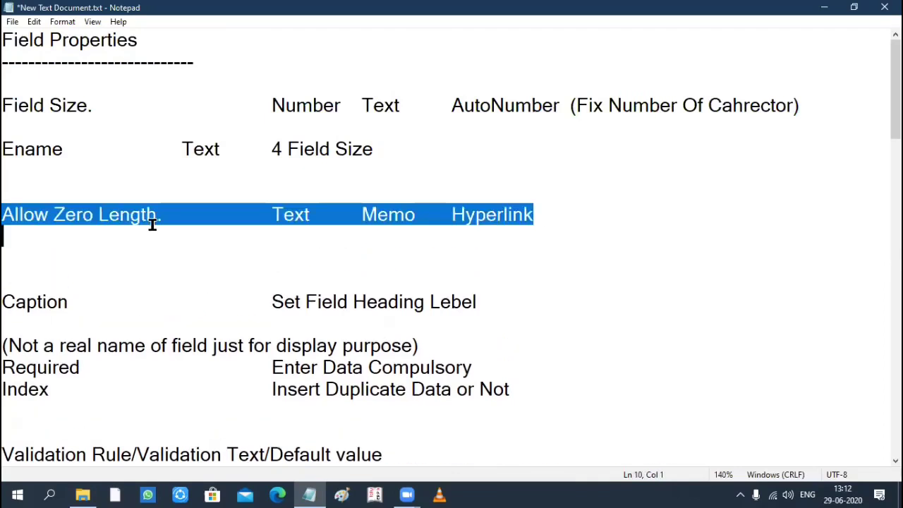
{"action": "key", "text": "Down"}
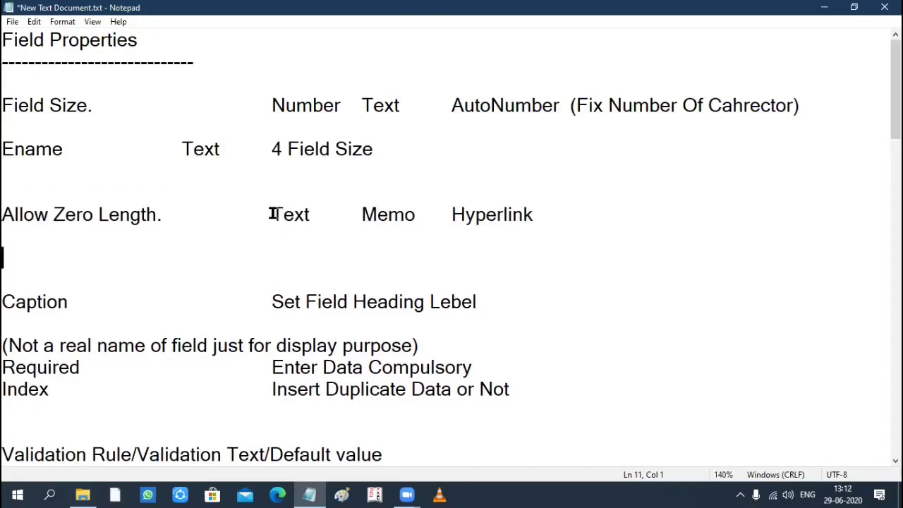
{"action": "left_click_drag", "start_coordinate": [268, 213], "coordinate": [442, 214]}
{"action": "left_click", "coordinate": [445, 215]}
{"action": "key", "text": "shift+Down"}
{"action": "left_click", "coordinate": [12, 251]}
{"action": "type", "text": "Emp"}
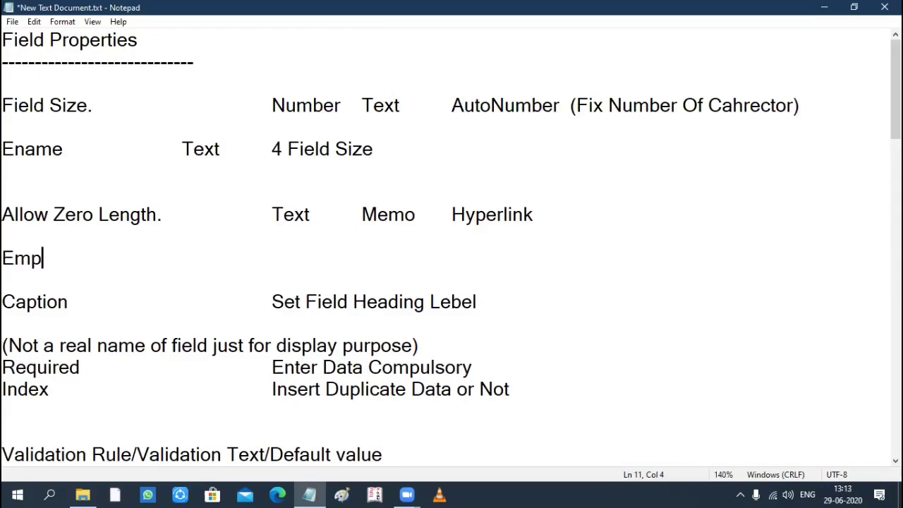
{"action": "type", "text": "ty Val"}
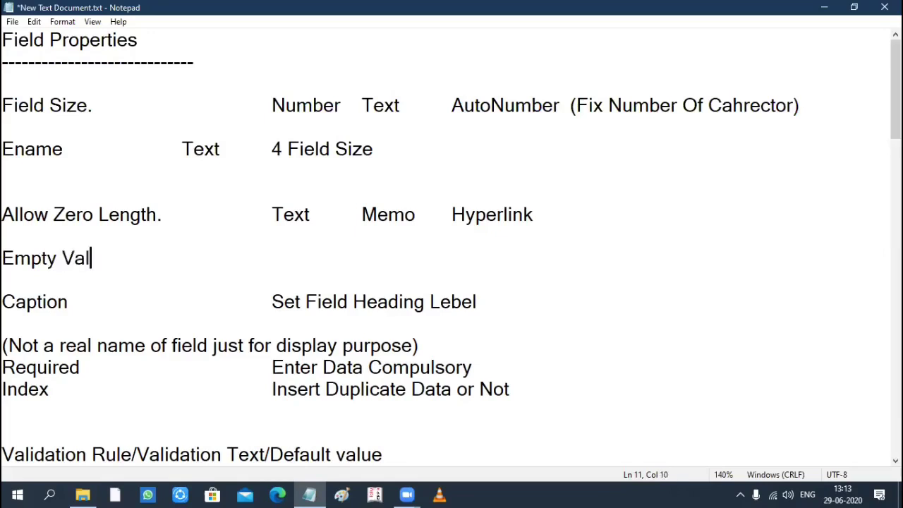
{"action": "type", "text": "ue/Null value"}
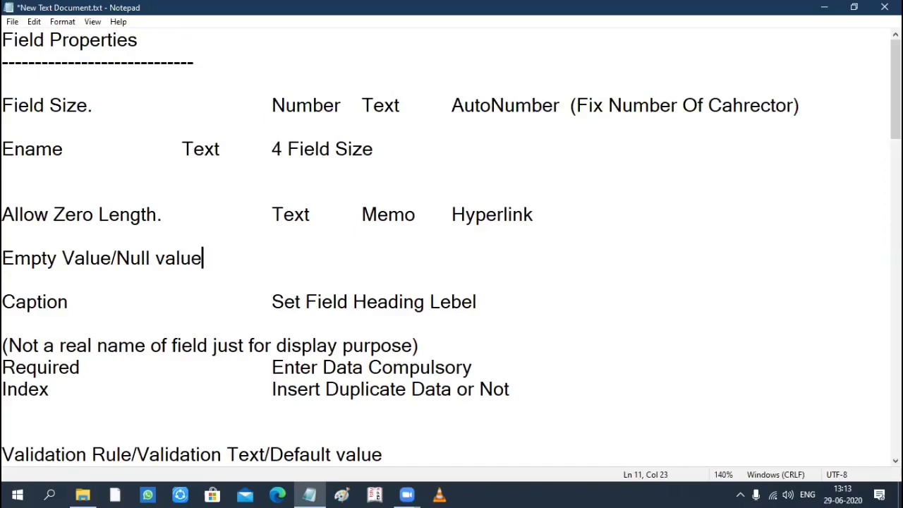
{"action": "key", "text": "ctrl+s"}
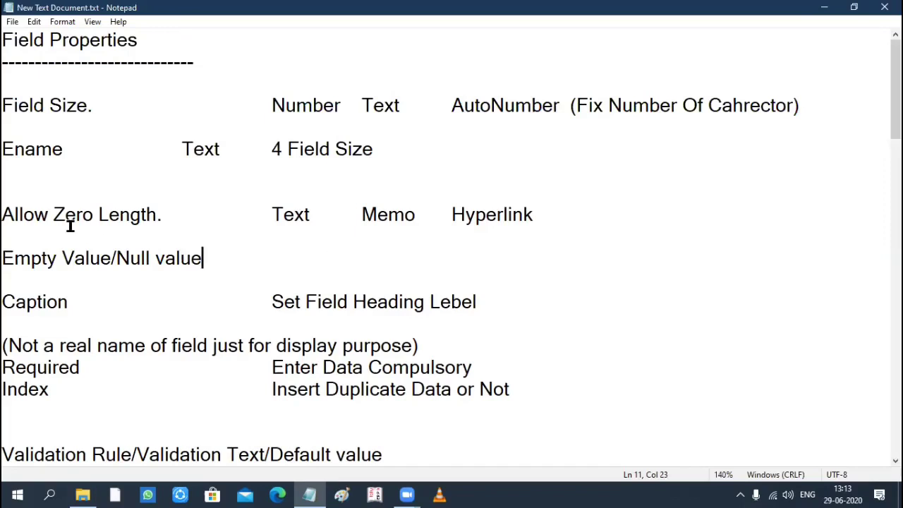
{"action": "left_click_drag", "start_coordinate": [7, 212], "coordinate": [170, 214]}
{"action": "left_click", "coordinate": [218, 259]}
{"action": "left_click", "coordinate": [180, 215]}
{"action": "type", "text": "Yes"}
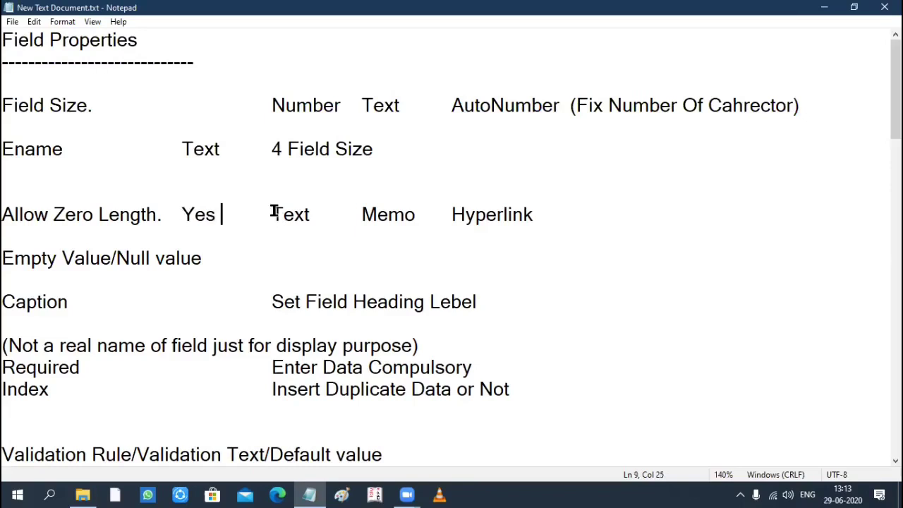
{"action": "left_click_drag", "start_coordinate": [273, 215], "coordinate": [387, 216]}
{"action": "left_click", "coordinate": [387, 215]}
{"action": "left_click", "coordinate": [501, 202]}
{"action": "left_click", "coordinate": [441, 215]}
{"action": "left_click", "coordinate": [550, 224], "text": "shift"}
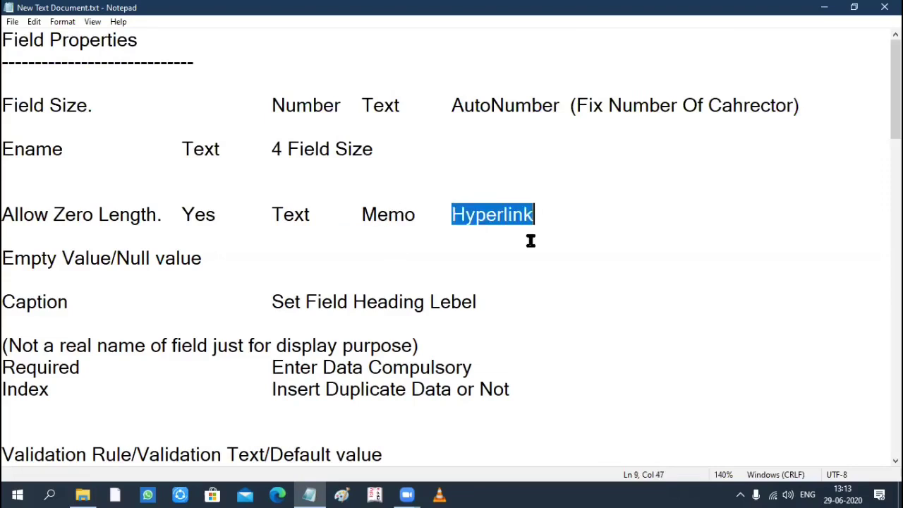
{"action": "left_click", "coordinate": [220, 264]}
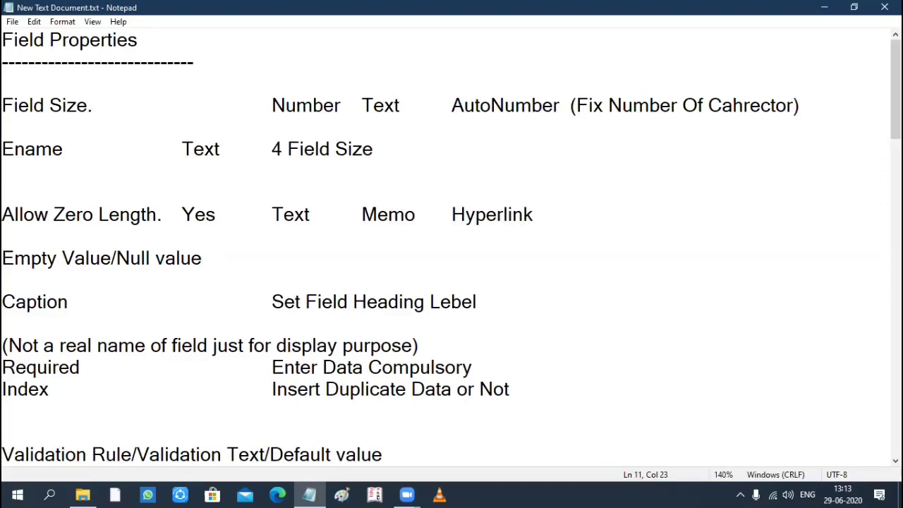
{"action": "key", "text": "Return"}
{"action": "key", "text": "Return"}
{"action": "key", "text": "Return"}
{"action": "key", "text": "Return"}
{"action": "key", "text": "Return"}
{"action": "key", "text": "Return"}
{"action": "key", "text": "Return"}
{"action": "key", "text": "Return"}
{"action": "key", "text": "Return"}
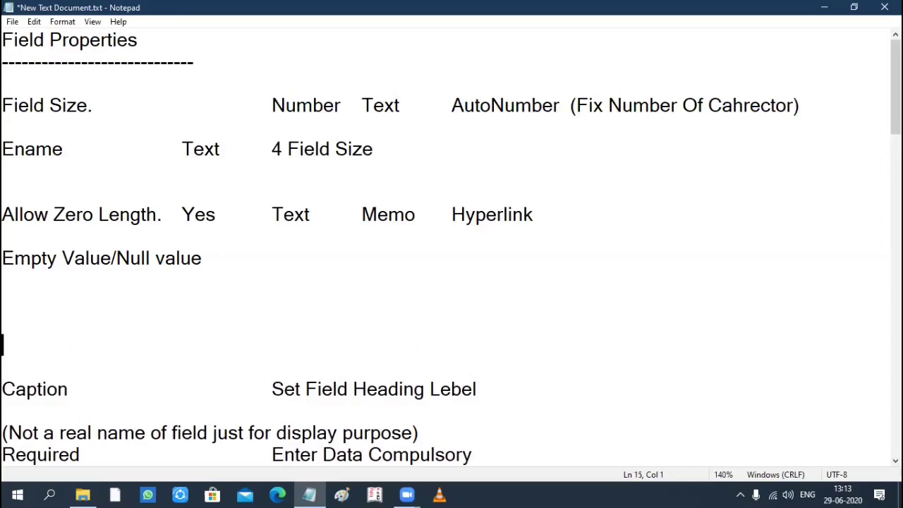
{"action": "left_click", "coordinate": [5, 213]}
{"action": "left_click", "coordinate": [100, 214], "text": "shift"}
{"action": "left_click", "coordinate": [156, 214], "text": "shift"}
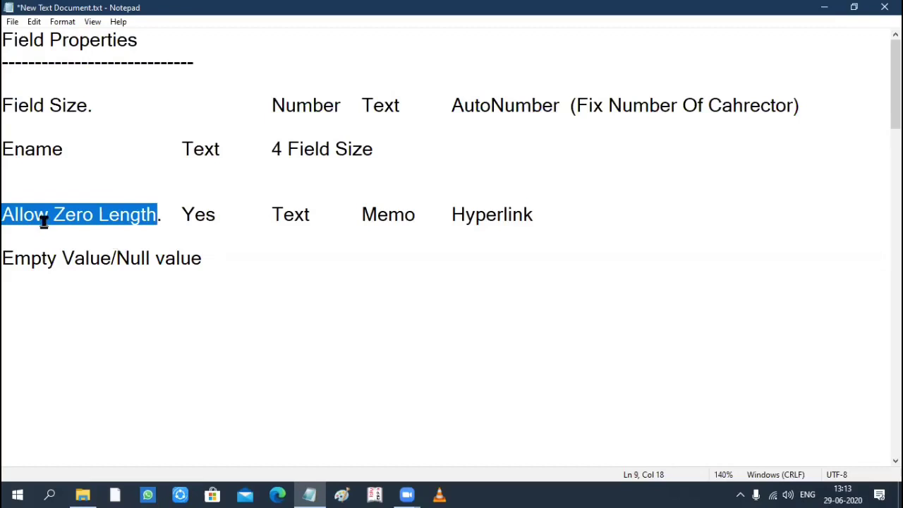
{"action": "left_click", "coordinate": [6, 213]}
{"action": "left_click", "coordinate": [160, 216], "text": "shift"}
{"action": "left_click", "coordinate": [161, 216], "text": "shift"}
- Add a 'Required' entry below the Empty Value/Null value line
{"action": "scroll", "coordinate": [175, 312], "scroll_direction": "down", "scroll_amount": 10}
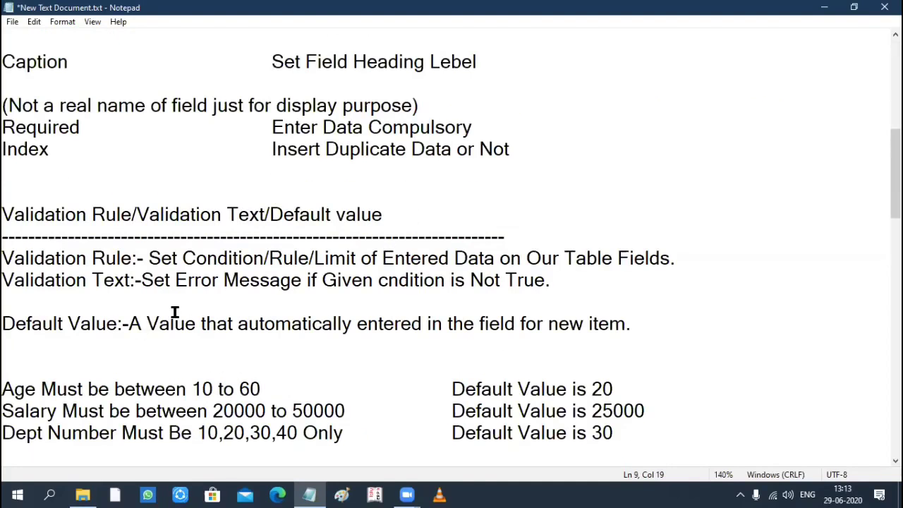
{"action": "scroll", "coordinate": [175, 312], "scroll_direction": "down", "scroll_amount": 10}
{"action": "scroll", "coordinate": [175, 312], "scroll_direction": "up", "scroll_amount": 20}
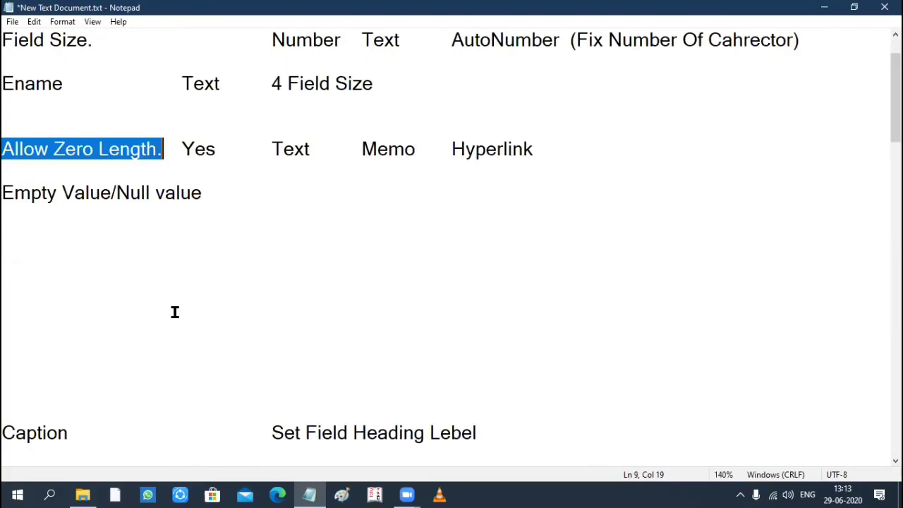
{"action": "scroll", "coordinate": [177, 312], "scroll_direction": "down", "scroll_amount": 2}
{"action": "scroll", "coordinate": [176, 313], "scroll_direction": "down", "scroll_amount": 3}
{"action": "scroll", "coordinate": [176, 315], "scroll_direction": "up", "scroll_amount": 5}
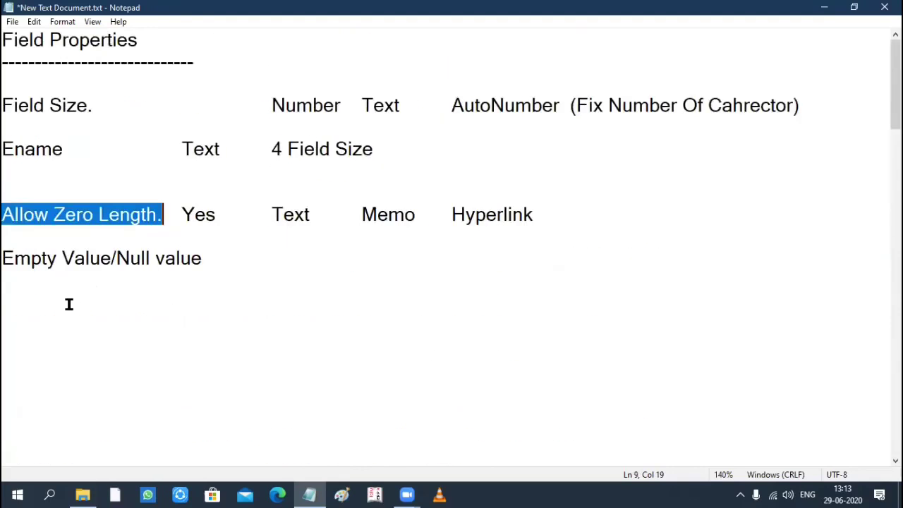
{"action": "left_click", "coordinate": [210, 323]}
{"action": "type", "text": "R"}
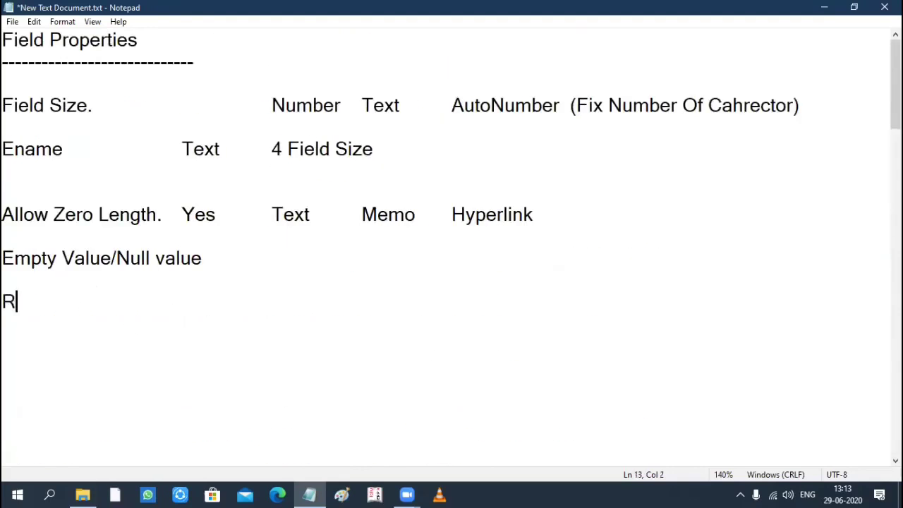
{"action": "type", "text": "equired"}
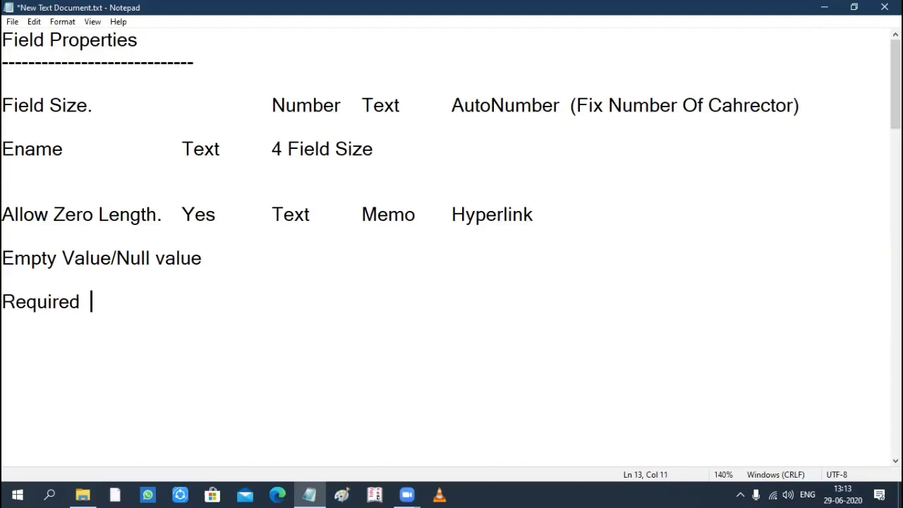
{"action": "key", "text": "Tab"}
{"action": "key", "text": "Tab"}
{"action": "key", "text": "Tab"}
- Add an 'ECity Text Required (Yes)' example line and save the notes
{"action": "key", "text": "Return"}
{"action": "key", "text": "Return"}
{"action": "type", "text": "Tex"}
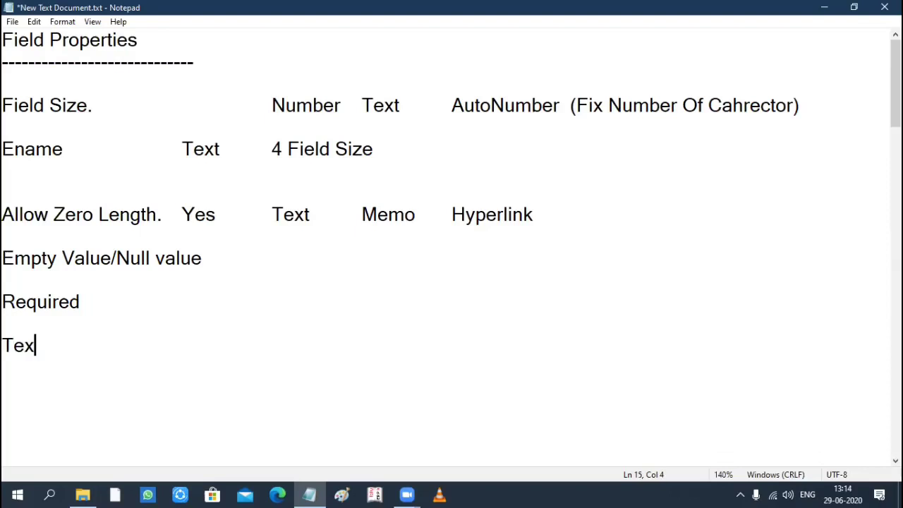
{"action": "key", "text": "BackSpace"}
{"action": "key", "text": "BackSpace"}
{"action": "key", "text": "BackSpace"}
{"action": "type", "text": "E Ci"}
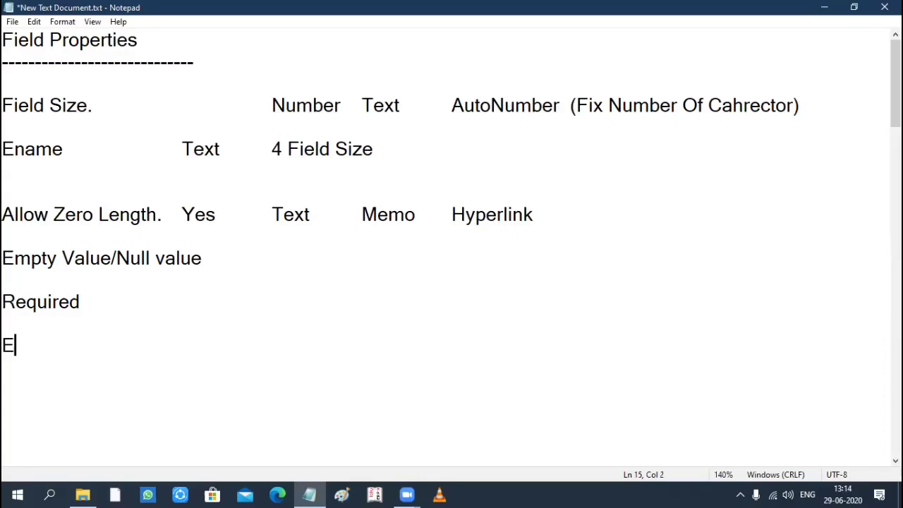
{"action": "key", "text": "BackSpace"}
{"action": "key", "text": "BackSpace"}
{"action": "key", "text": "BackSpace"}
{"action": "type", "text": "City"}
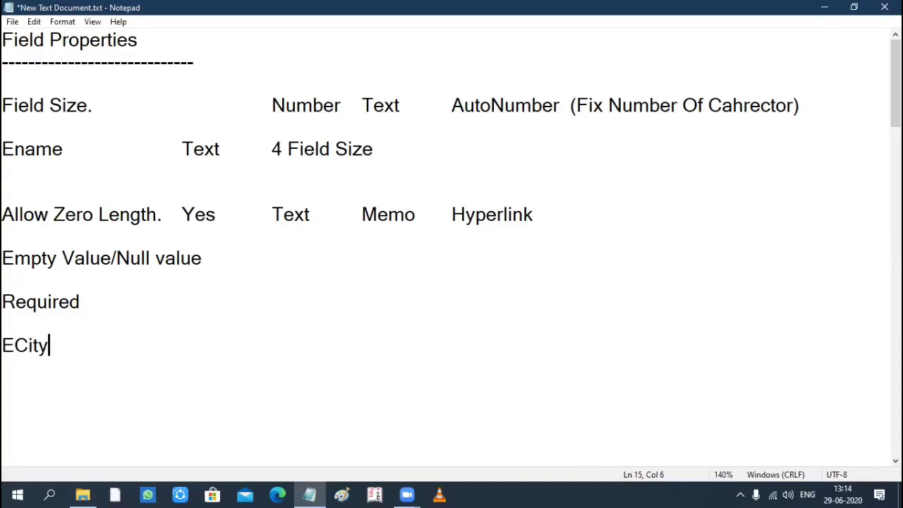
{"action": "key", "text": "Tab"}
{"action": "key", "text": "Tab"}
{"action": "type", "text": "Text"}
{"action": "key", "text": "Tab"}
{"action": "key", "text": "Tab"}
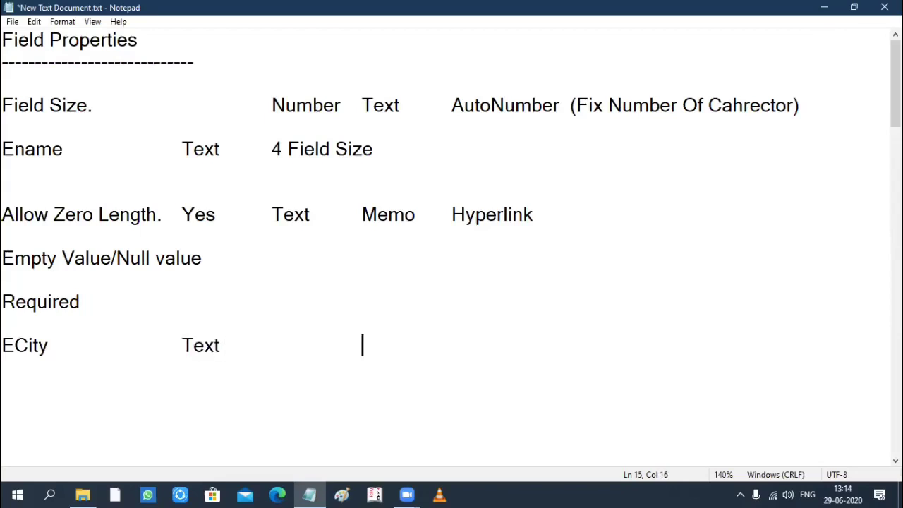
{"action": "type", "text": "Required "}
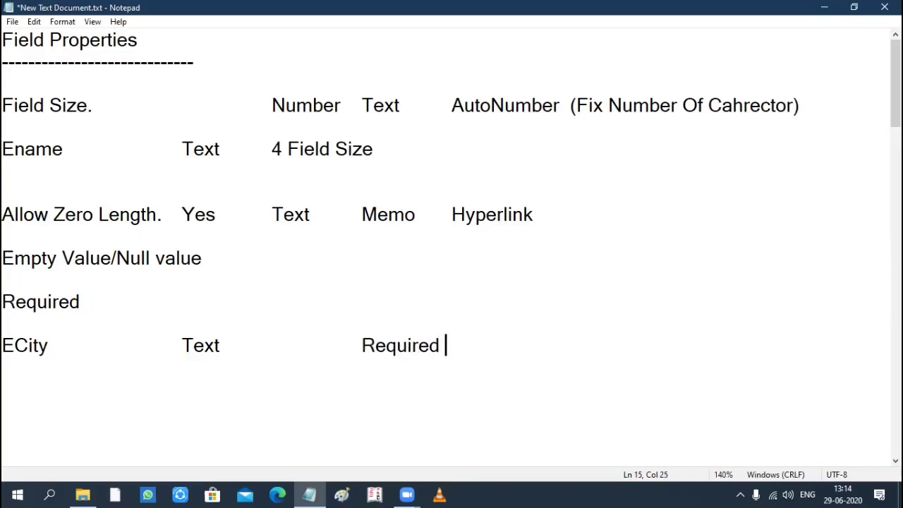
{"action": "type", "text": "(Yes)"}
{"action": "key", "text": "ctrl+s"}
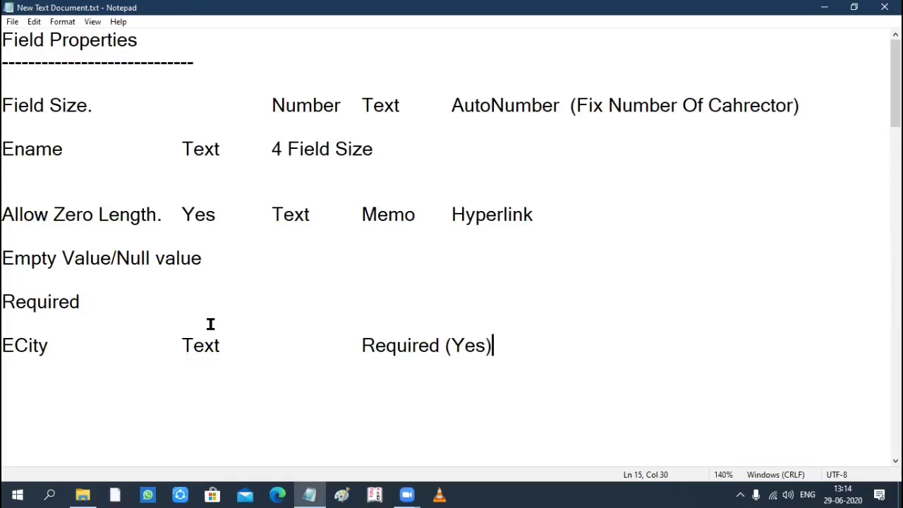
- Put the 'Enter Data Compulsory' definition onto the Required line and save
{"action": "left_click", "coordinate": [111, 302]}
{"action": "scroll", "coordinate": [110, 302], "scroll_direction": "down", "scroll_amount": 2}
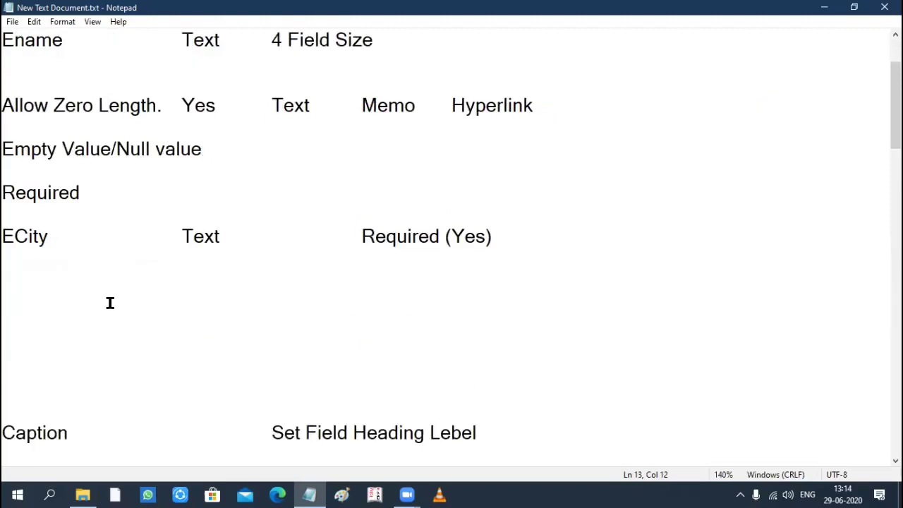
{"action": "scroll", "coordinate": [110, 302], "scroll_direction": "down", "scroll_amount": 2}
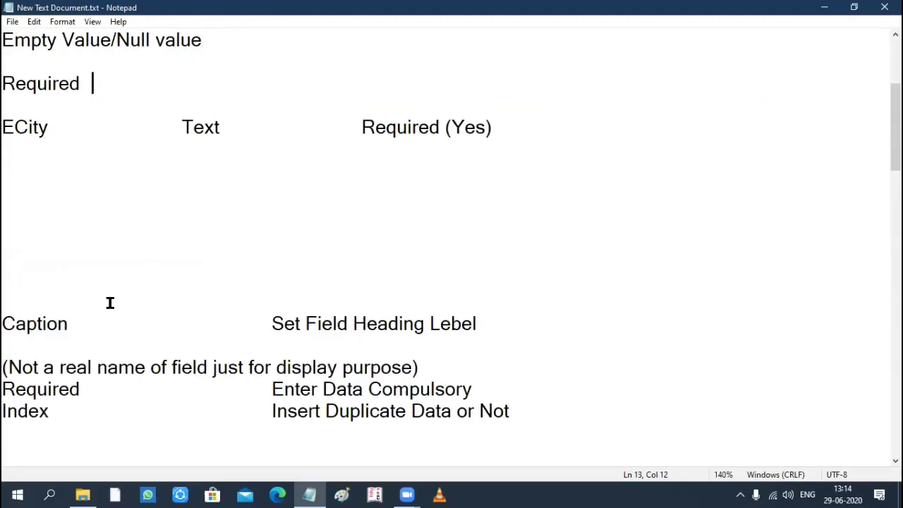
{"action": "left_click", "coordinate": [11, 392]}
{"action": "left_click", "coordinate": [490, 379], "text": "shift"}
{"action": "key", "text": "ctrl+c"}
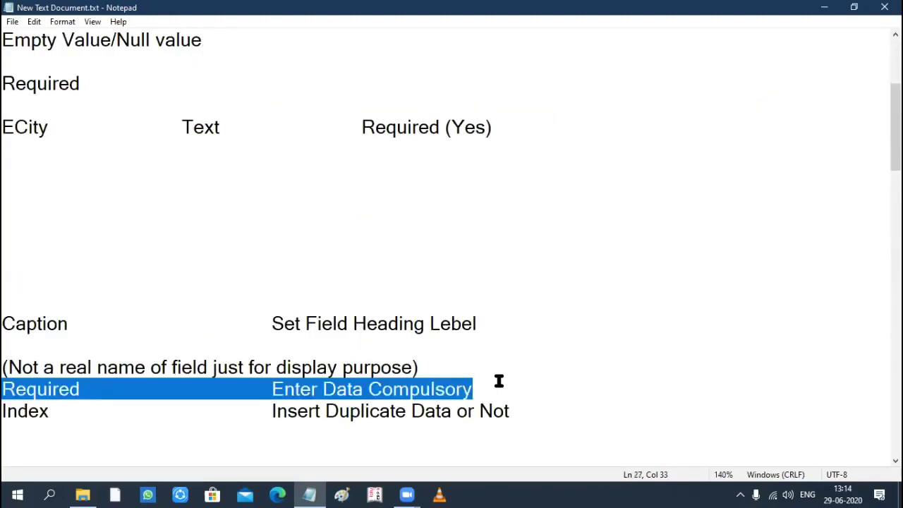
{"action": "left_click", "coordinate": [8, 78]}
{"action": "left_click", "coordinate": [99, 78], "text": "shift"}
{"action": "key", "text": "ctrl+v"}
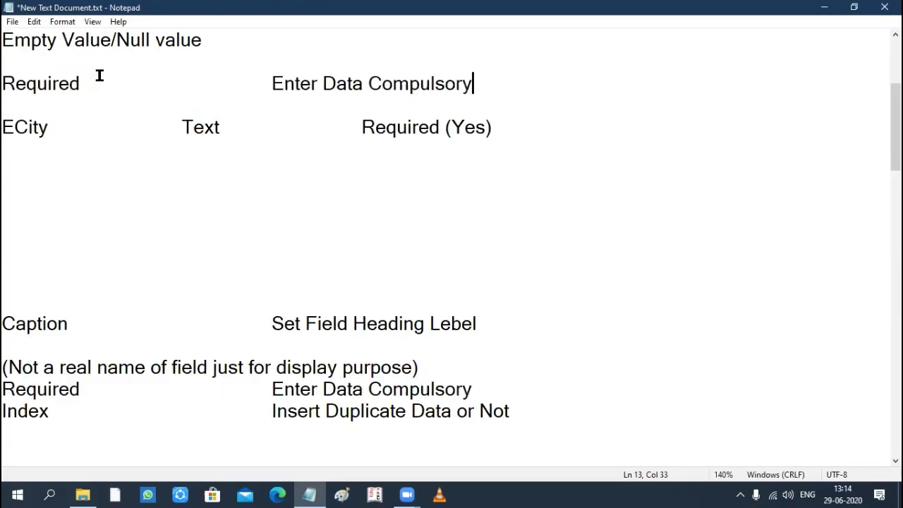
{"action": "key", "text": "ctrl+s"}
- Highlight the Enter Data Compulsory description and the ECity Required (Yes) entry to review them
{"action": "left_click", "coordinate": [12, 83], "text": "shift"}
{"action": "left_click", "coordinate": [16, 88]}
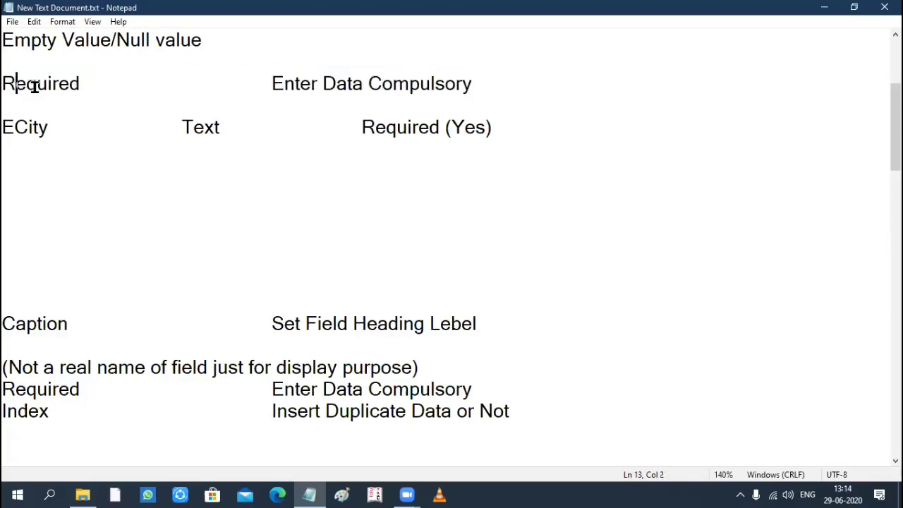
{"action": "left_click_drag", "start_coordinate": [271, 83], "coordinate": [484, 84]}
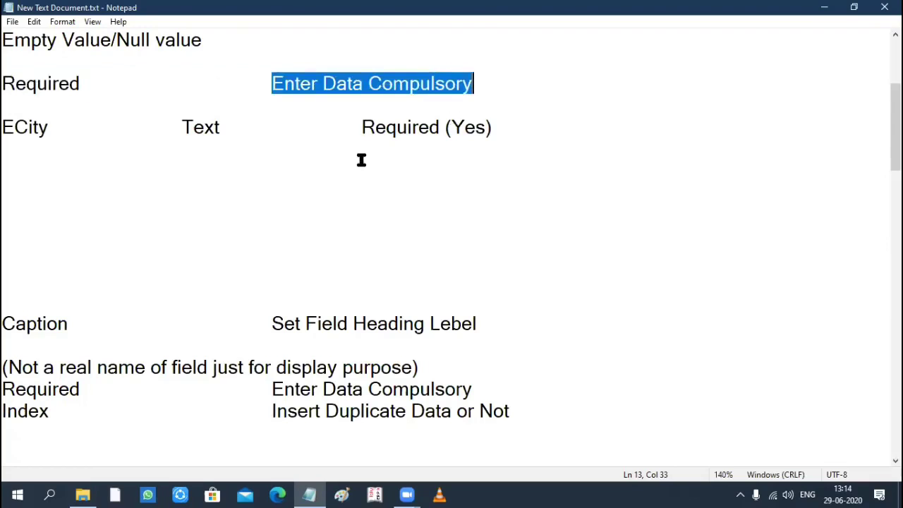
{"action": "scroll", "coordinate": [362, 160], "scroll_direction": "up", "scroll_amount": 2}
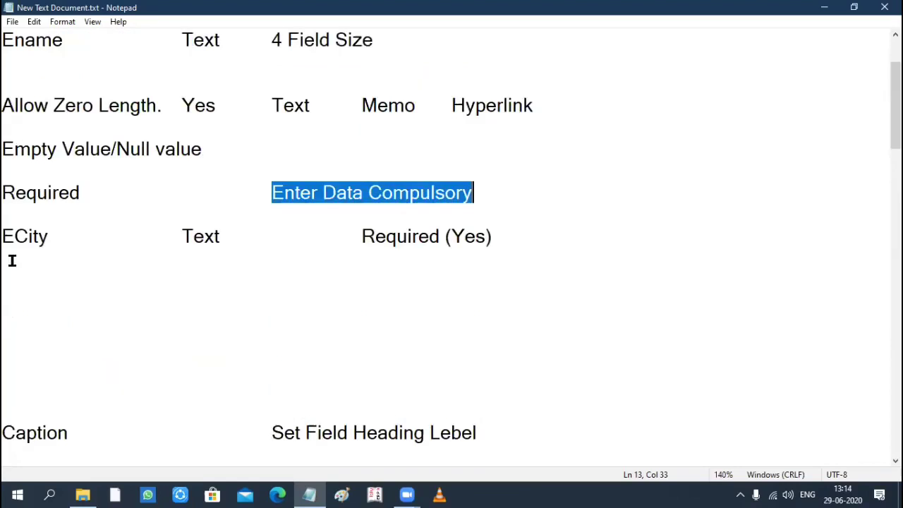
{"action": "left_click_drag", "start_coordinate": [5, 237], "coordinate": [51, 236]}
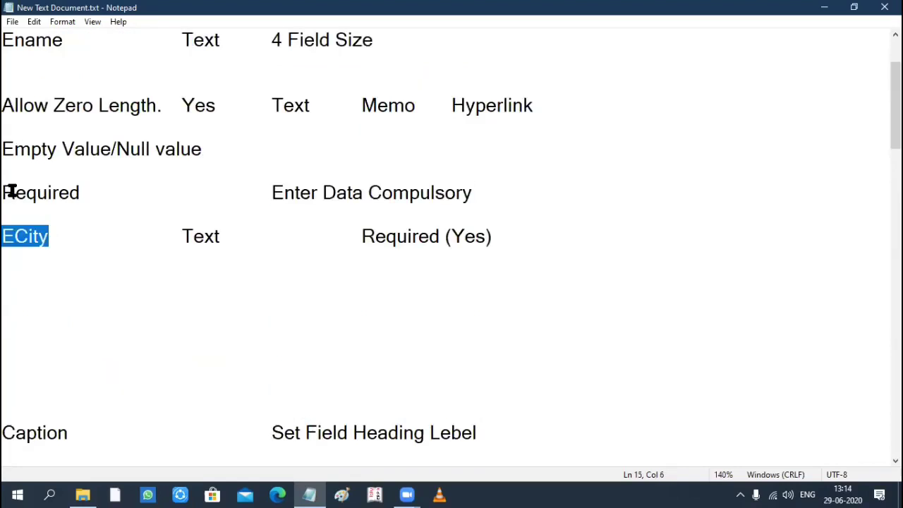
{"action": "left_click_drag", "start_coordinate": [5, 192], "coordinate": [91, 193]}
{"action": "left_click_drag", "start_coordinate": [362, 236], "coordinate": [508, 236]}
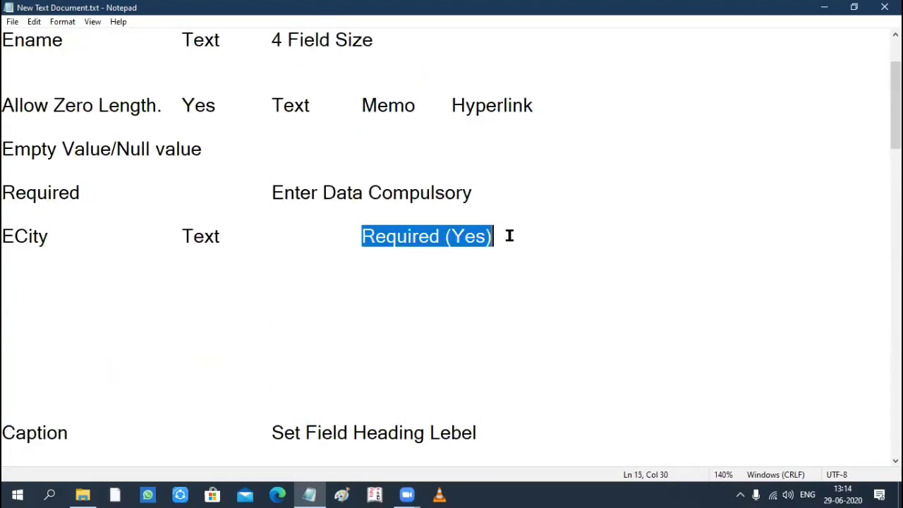
{"action": "left_click", "coordinate": [511, 237]}
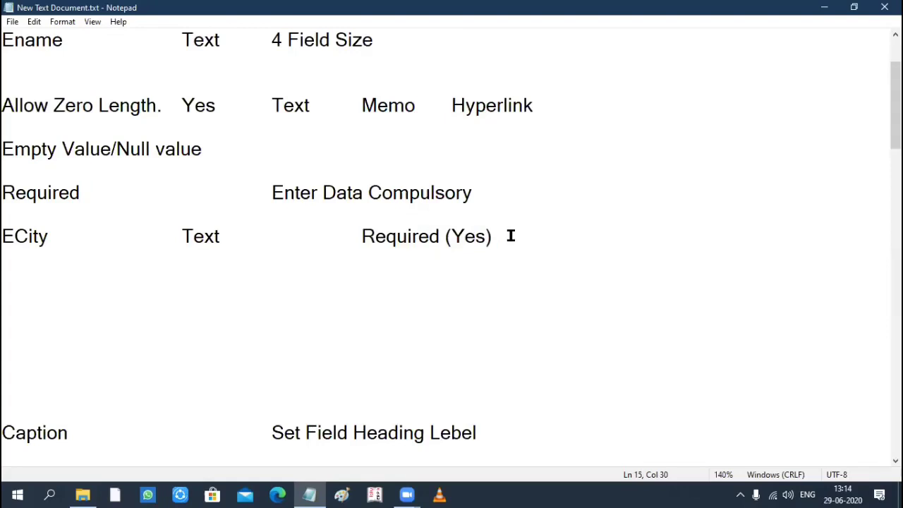
- Highlight the ECity line, then select the Allow Zero Length term for copying
{"action": "left_click", "coordinate": [60, 242]}
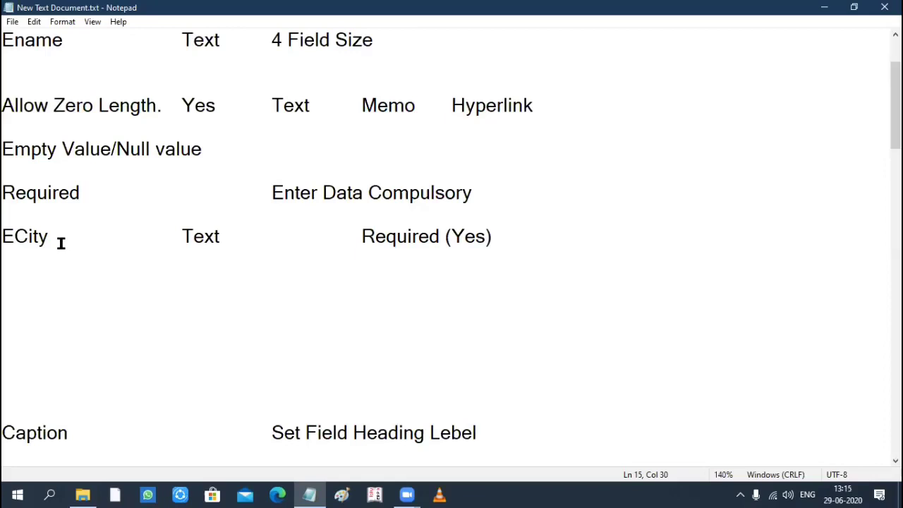
{"action": "left_click", "coordinate": [7, 236], "text": "shift"}
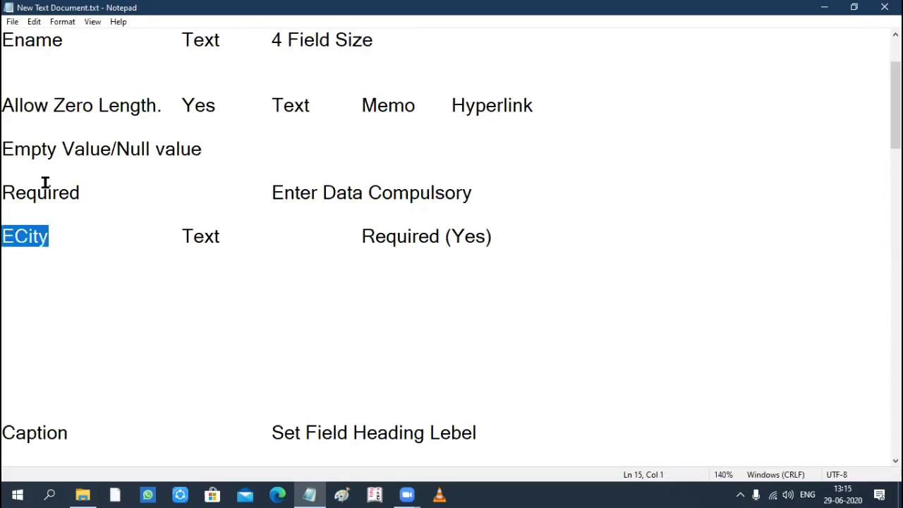
{"action": "left_click", "coordinate": [242, 151]}
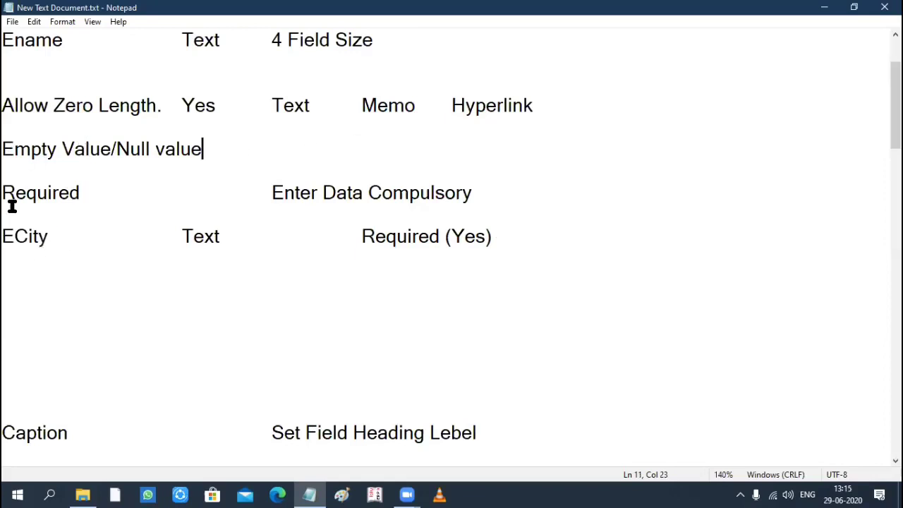
{"action": "left_click", "coordinate": [496, 237]}
{"action": "left_click", "coordinate": [182, 238], "text": "shift"}
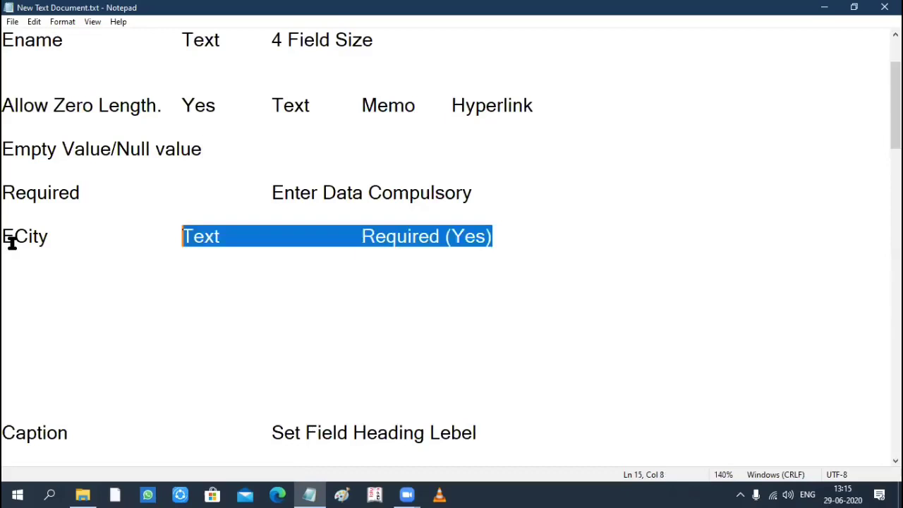
{"action": "left_click", "coordinate": [8, 239], "text": "shift"}
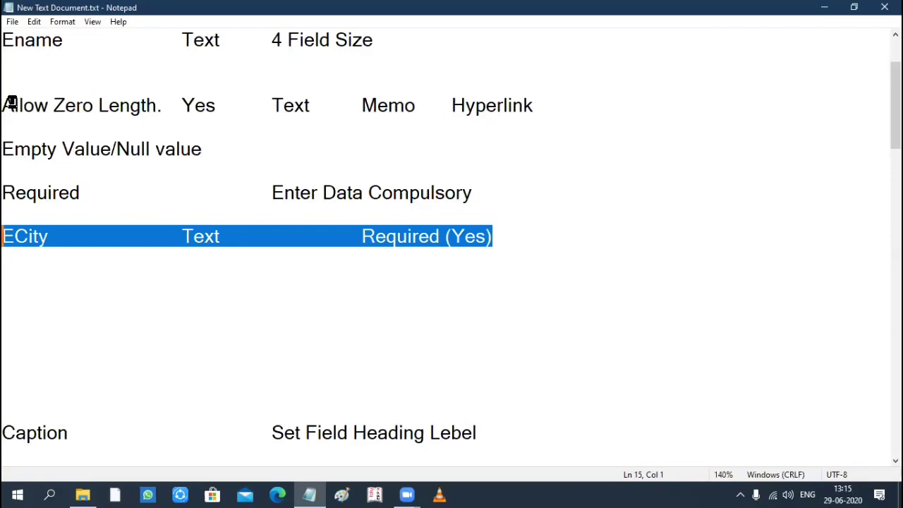
{"action": "left_click_drag", "start_coordinate": [156, 104], "coordinate": [2, 104]}
{"action": "key", "text": "ctrl+c"}
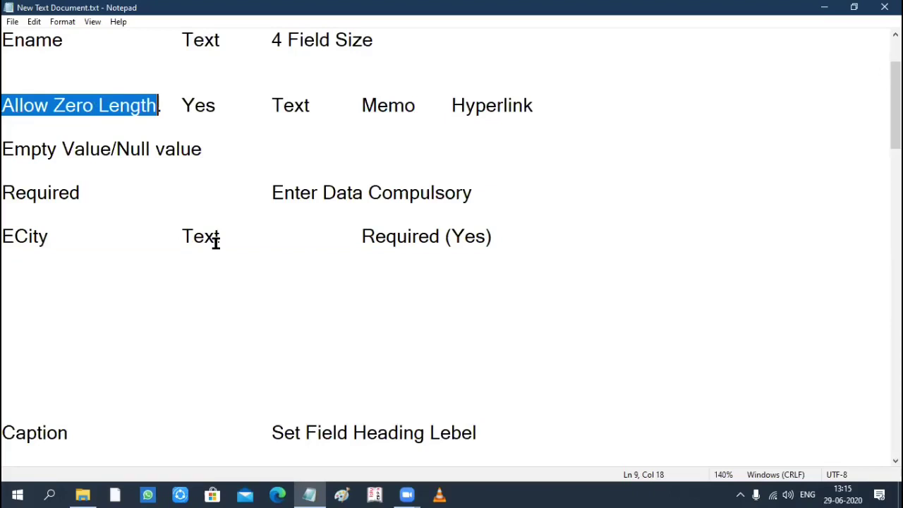
- Paste 'Allow Zero Length(Yes)' after Required (Yes) on the ECity line and save
{"action": "left_click", "coordinate": [544, 244]}
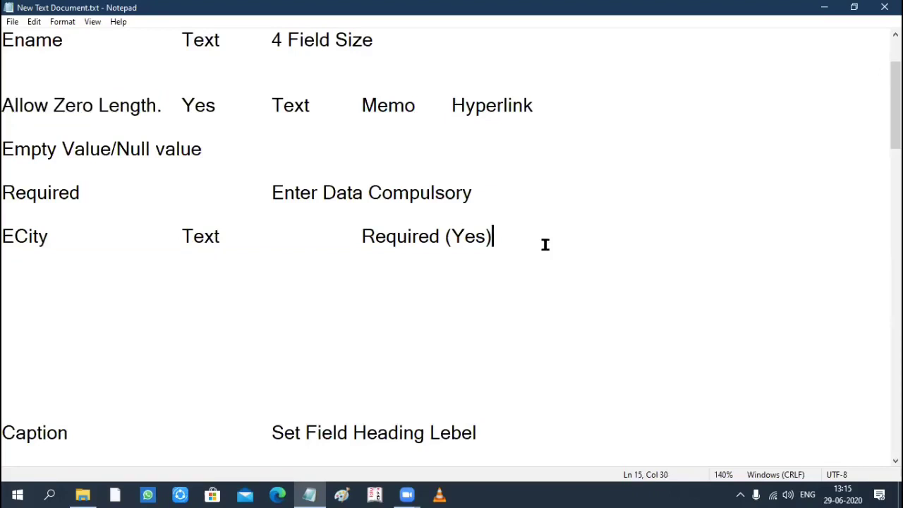
{"action": "key", "text": "ctrl+v"}
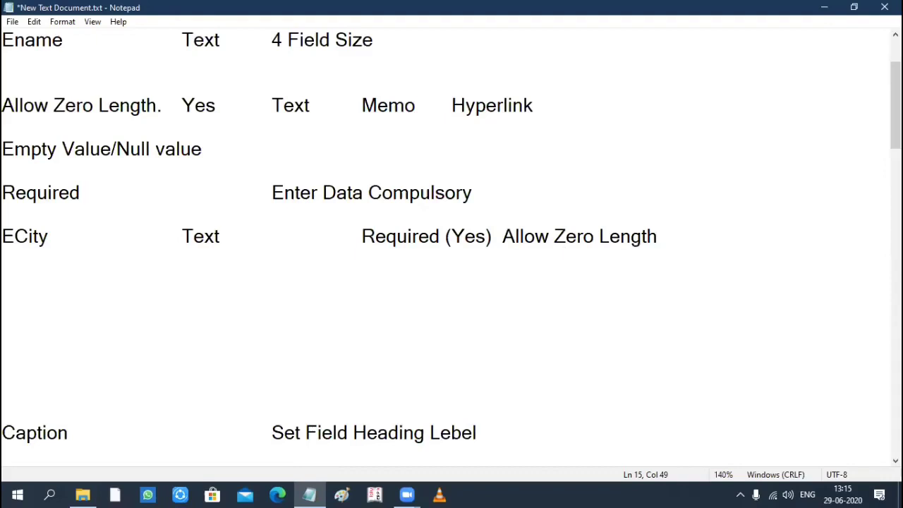
{"action": "type", "text": "(Yss)"}
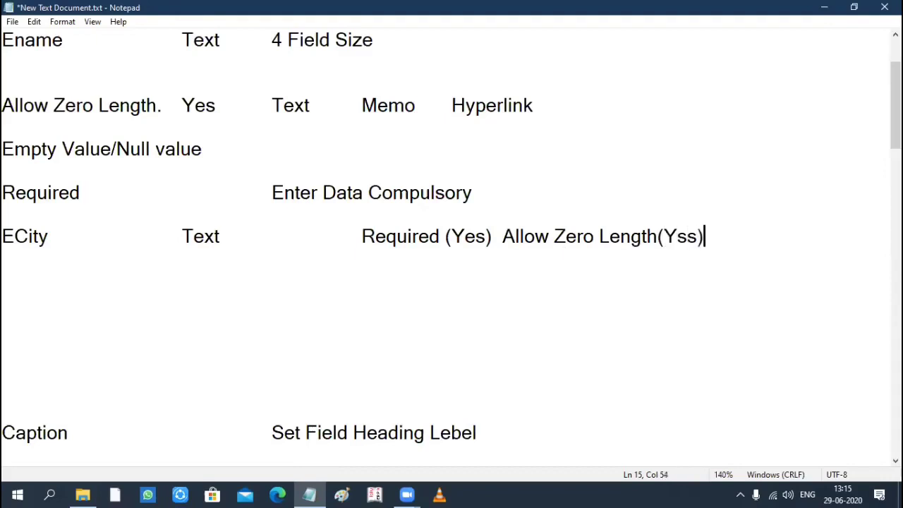
{"action": "key", "text": "BackSpace"}
{"action": "key", "text": "BackSpace"}
{"action": "key", "text": "BackSpace"}
{"action": "type", "text": "es)"}
{"action": "key", "text": "ctrl+s"}
- Change the ECity entry to Allow Zero Length(No) and save
{"action": "key", "text": "ctrl+Left"}
{"action": "key", "text": "ctrl+Left"}
{"action": "key", "text": "ctrl+Left"}
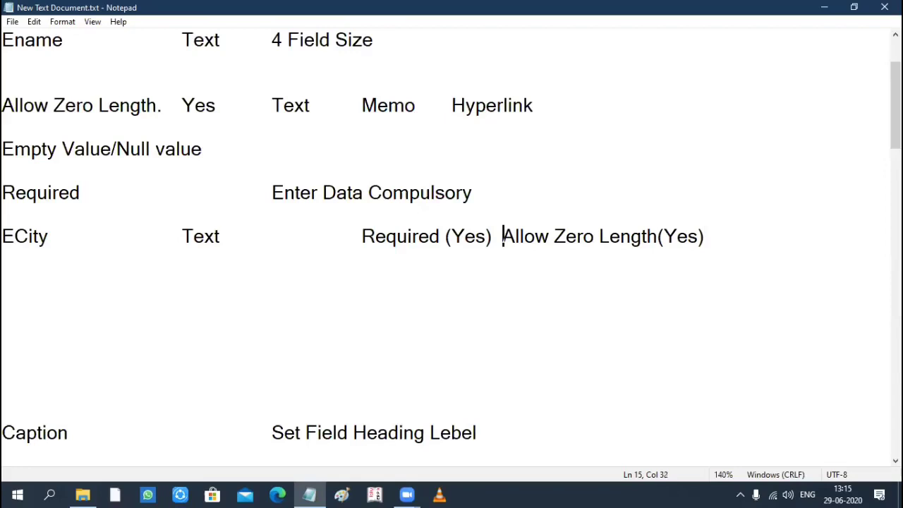
{"action": "key", "text": "Tab"}
{"action": "left_click_drag", "start_coordinate": [542, 236], "coordinate": [741, 240]}
{"action": "left_click", "coordinate": [738, 239]}
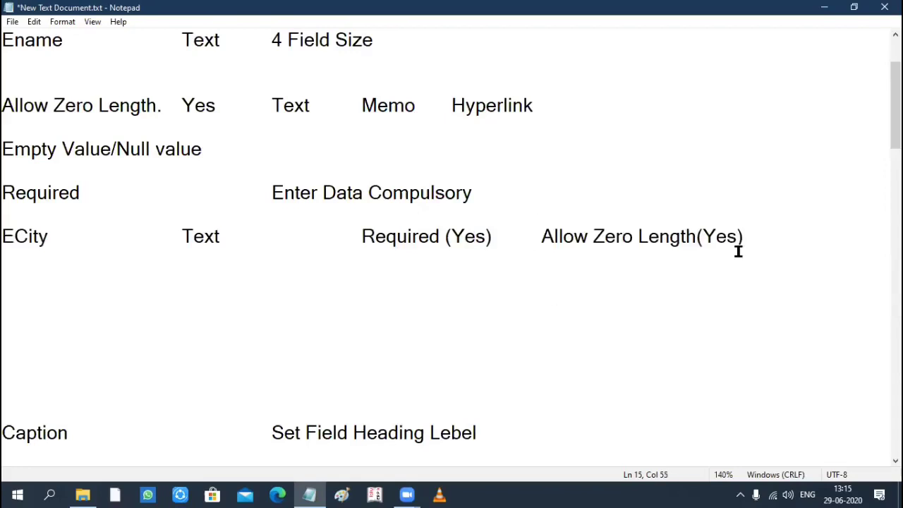
{"action": "key", "text": "BackSpace"}
{"action": "key", "text": "BackSpace"}
{"action": "key", "text": "BackSpace"}
{"action": "type", "text": "No"}
{"action": "key", "text": "ctrl+s"}
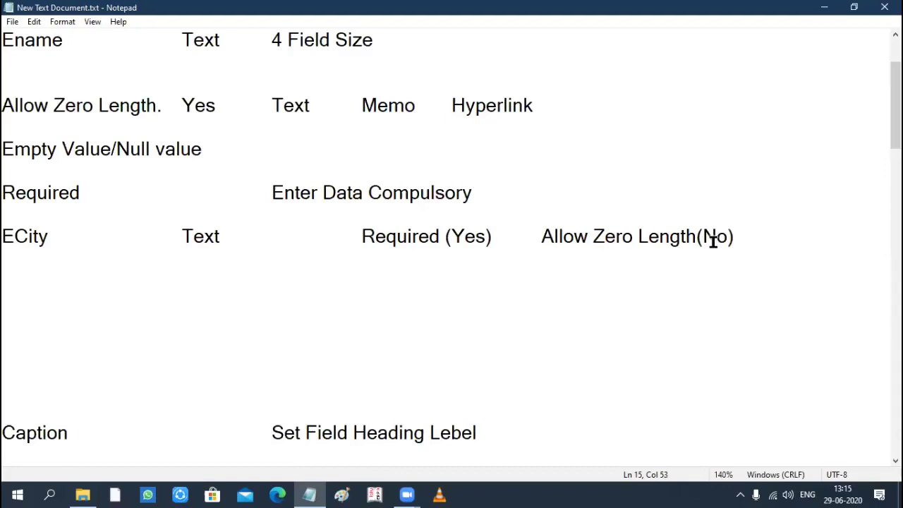
- Highlight the Required (Yes) and Allow Zero Length(No) notes to review them
{"action": "left_click", "coordinate": [360, 236]}
{"action": "left_click", "coordinate": [516, 239], "text": "shift"}
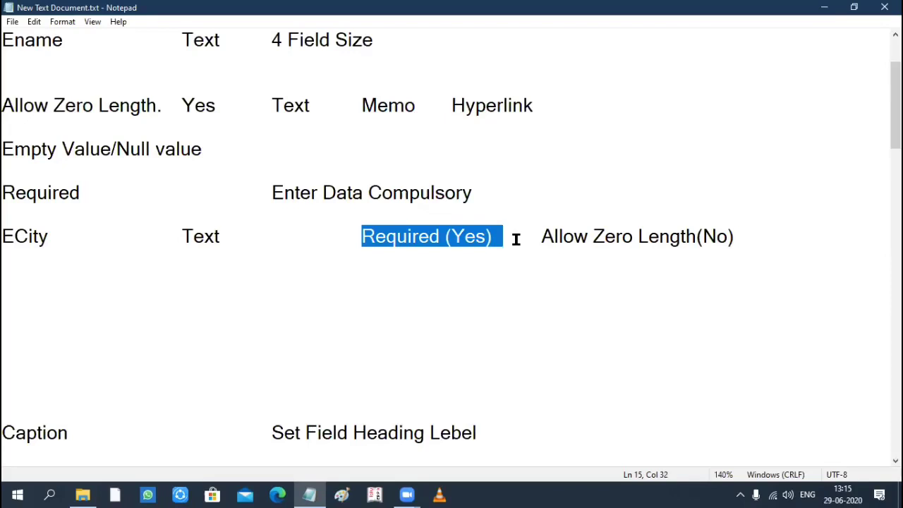
{"action": "left_click_drag", "start_coordinate": [540, 237], "coordinate": [734, 242]}
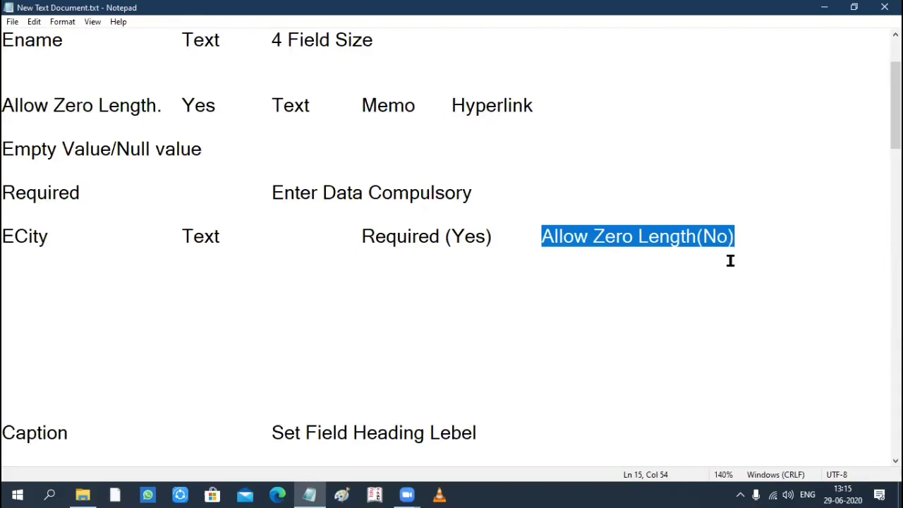
{"action": "left_click", "coordinate": [730, 258]}
{"action": "left_click", "coordinate": [361, 236]}
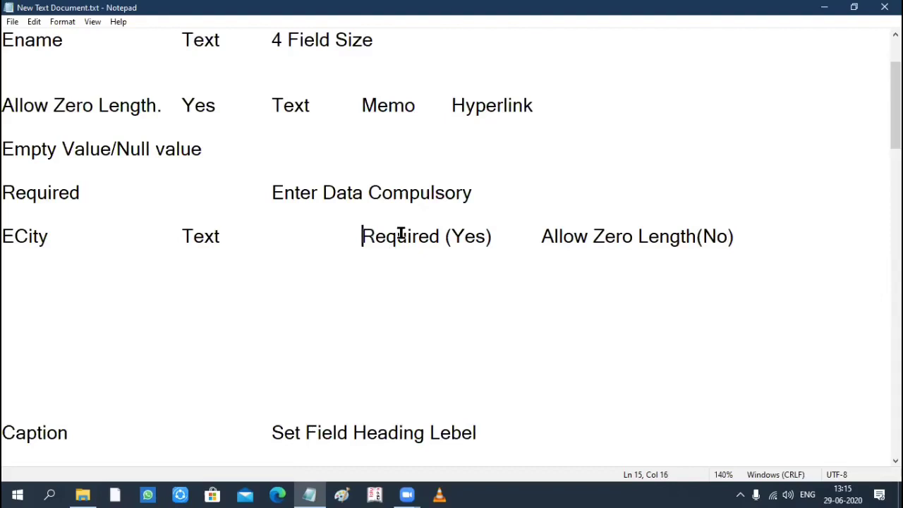
{"action": "left_click", "coordinate": [430, 235], "text": "shift"}
{"action": "left_click_drag", "start_coordinate": [488, 235], "coordinate": [496, 234]}
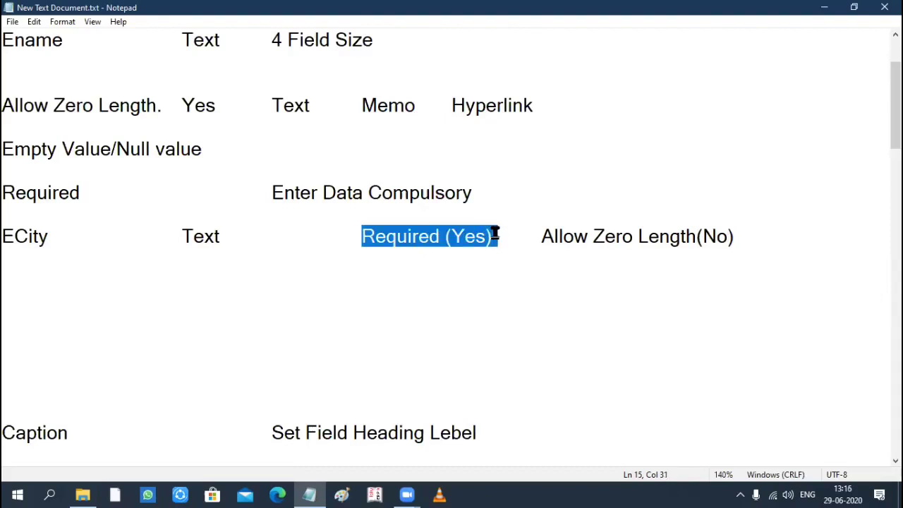
- Add an empty-quotes "" example at the end of the ECity line and save
{"action": "left_click", "coordinate": [747, 238]}
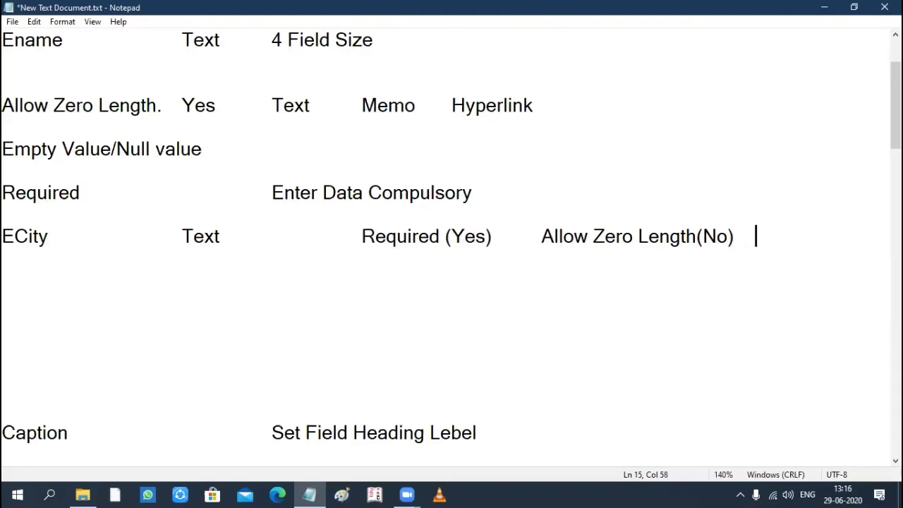
{"action": "type", "text": "\"\""}
{"action": "left_click", "coordinate": [762, 236]}
{"action": "key", "text": "ctrl+s"}
{"action": "left_click", "coordinate": [749, 237]}
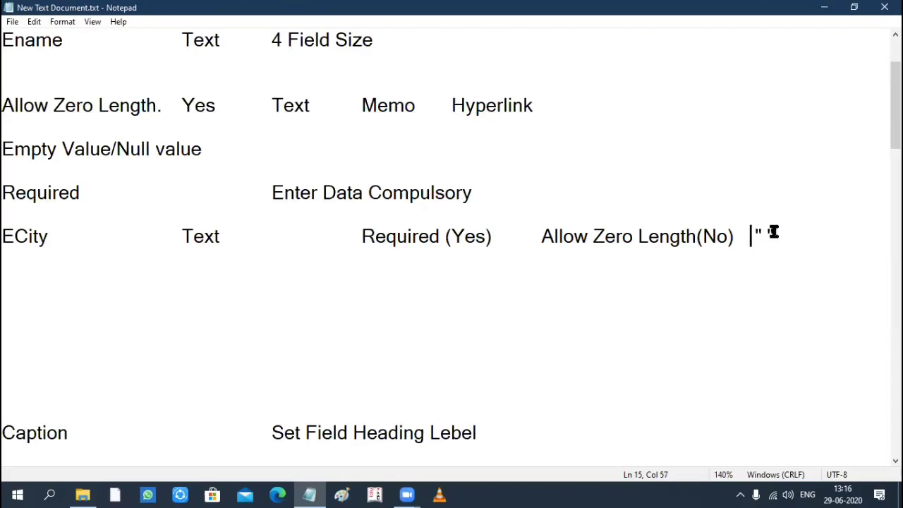
{"action": "left_click", "coordinate": [772, 233], "text": "shift"}
{"action": "scroll", "coordinate": [536, 193], "scroll_direction": "up", "scroll_amount": 2}
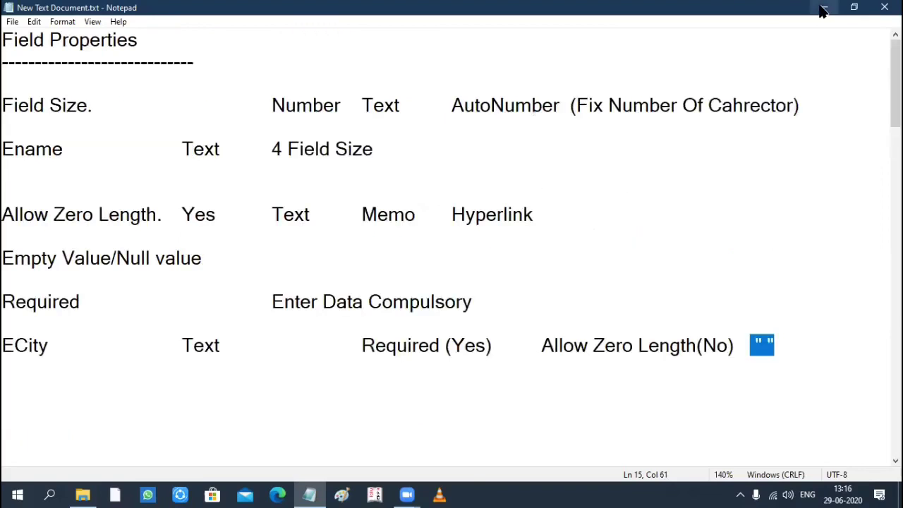
- Hide Notepad to the desktop and launch msaccess from the Run prompt
{"action": "key", "text": "super+d"}
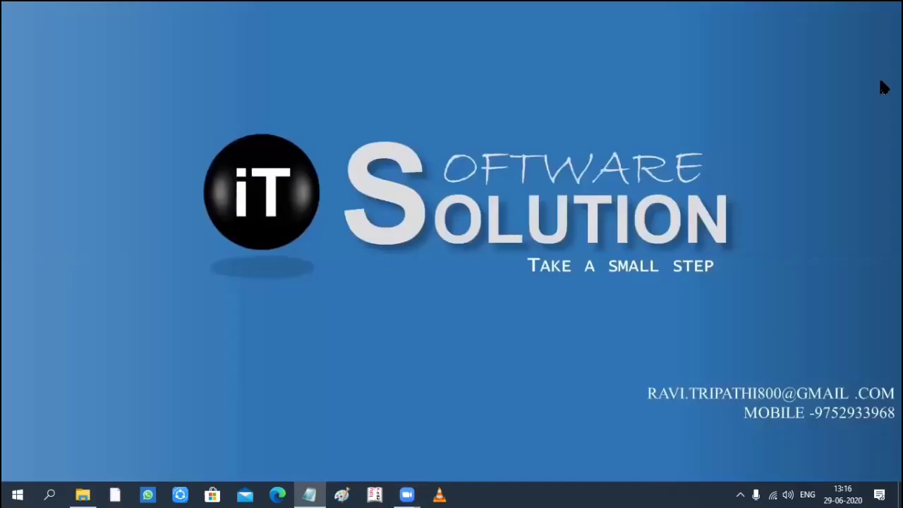
{"action": "key", "text": "super+r"}
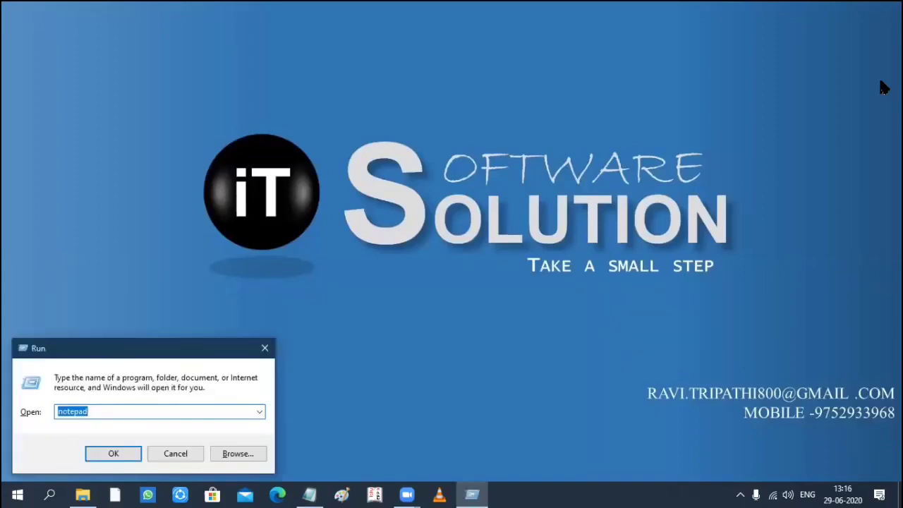
{"action": "type", "text": "msaccess"}
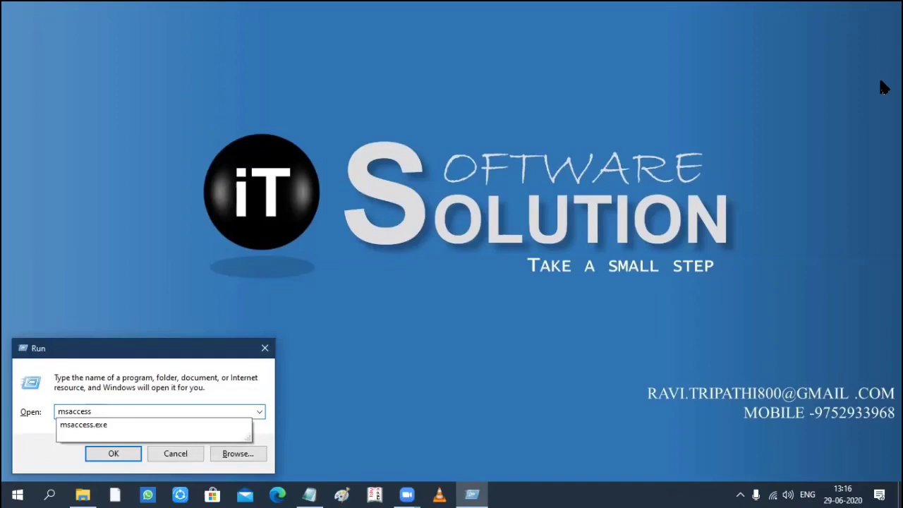
{"action": "key", "text": "Return"}
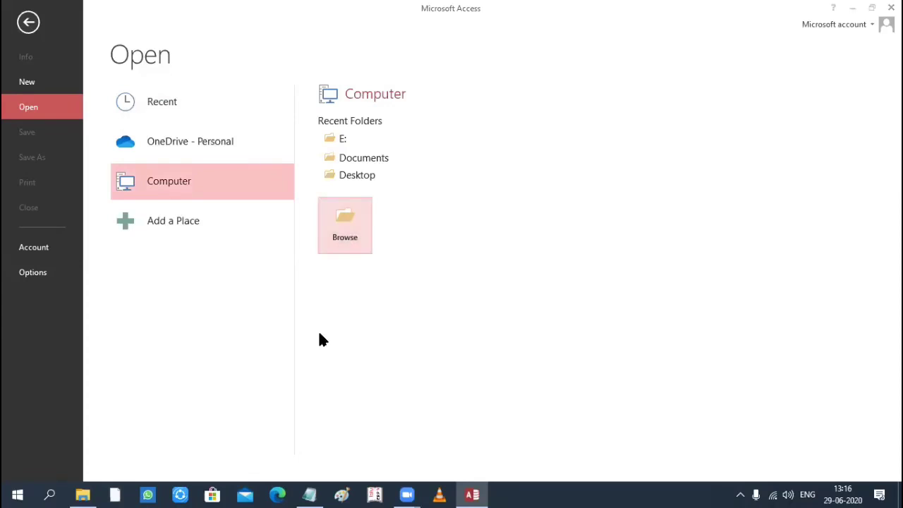
- Open Database3.accdb from New Volume (E:) in Access
{"action": "scroll", "coordinate": [74, 212], "scroll_direction": "up", "scroll_amount": 1}
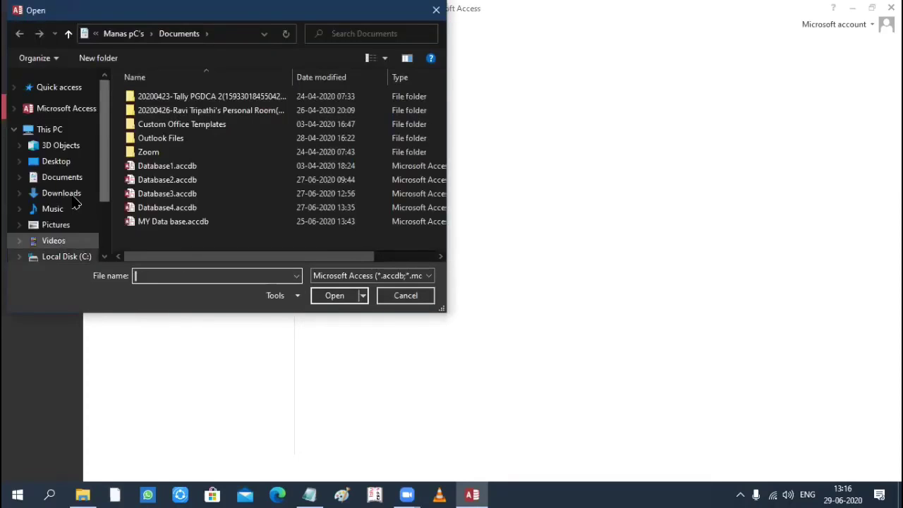
{"action": "scroll", "coordinate": [74, 235], "scroll_direction": "down", "scroll_amount": 1}
{"action": "left_click", "coordinate": [72, 226]}
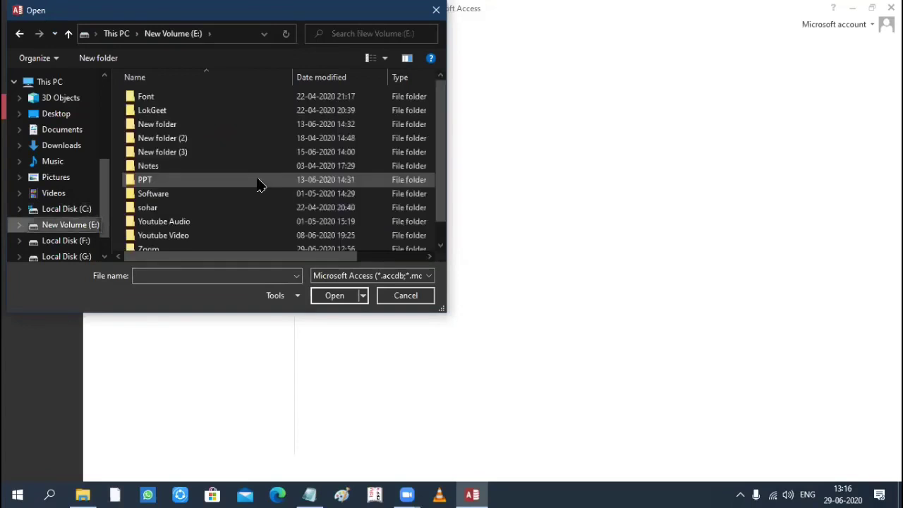
{"action": "left_click", "coordinate": [185, 242]}
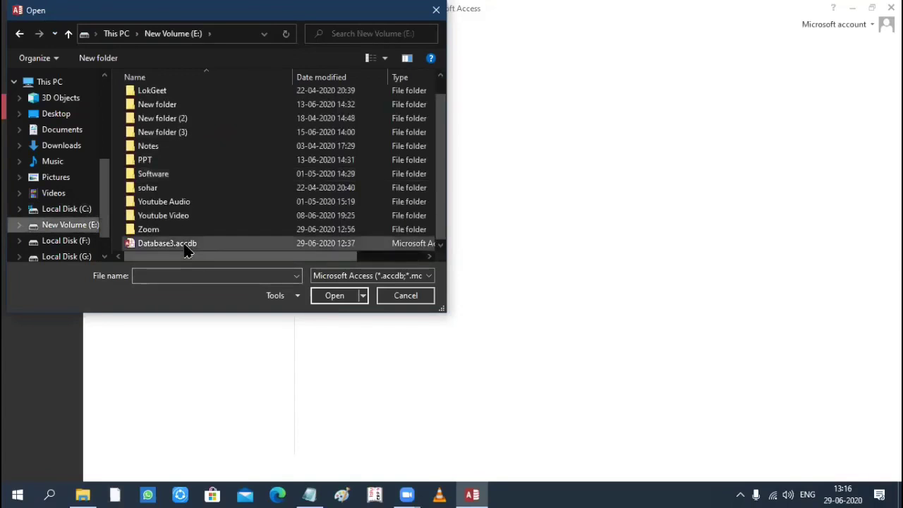
{"action": "left_click", "coordinate": [336, 296]}
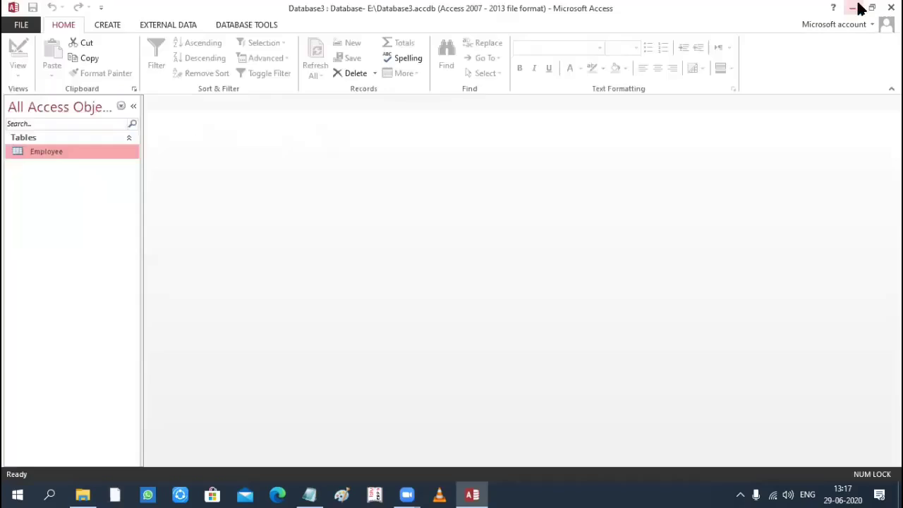
{"action": "left_click", "coordinate": [858, 7]}
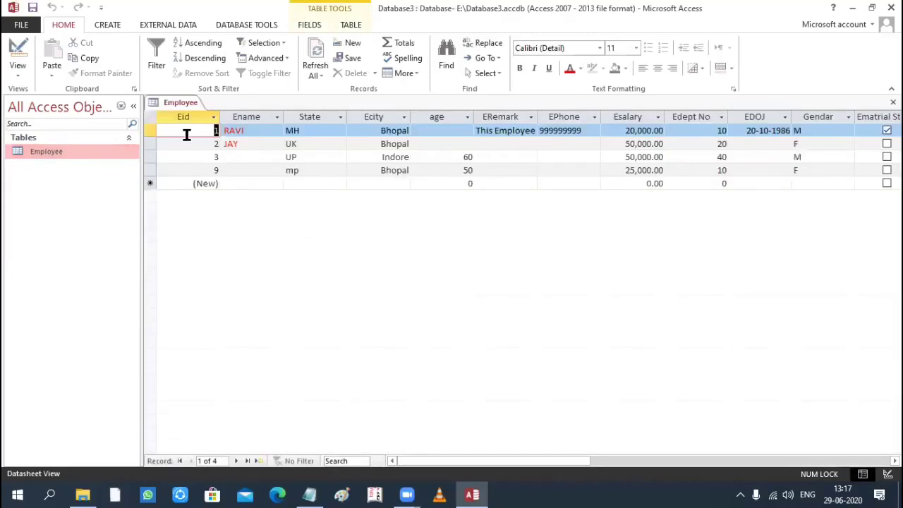
- Switch the Employee table to Design View and inspect the Ename, Eid, Ecity and ERemark properties
{"action": "left_click", "coordinate": [21, 79]}
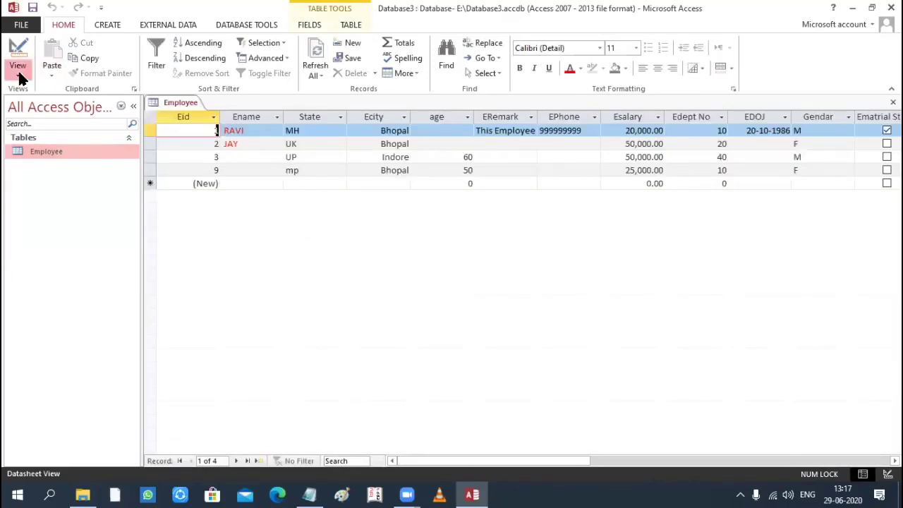
{"action": "left_click", "coordinate": [50, 125]}
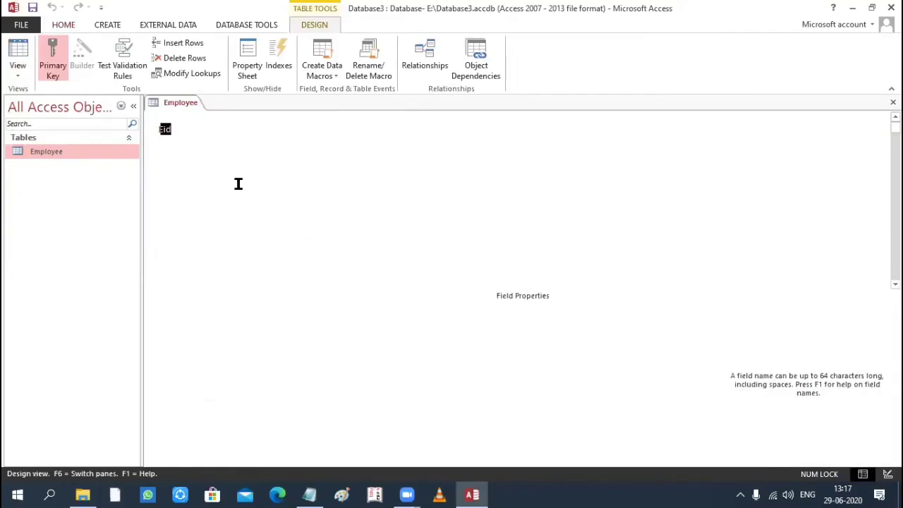
{"action": "left_click", "coordinate": [221, 141]}
{"action": "left_click", "coordinate": [290, 338]}
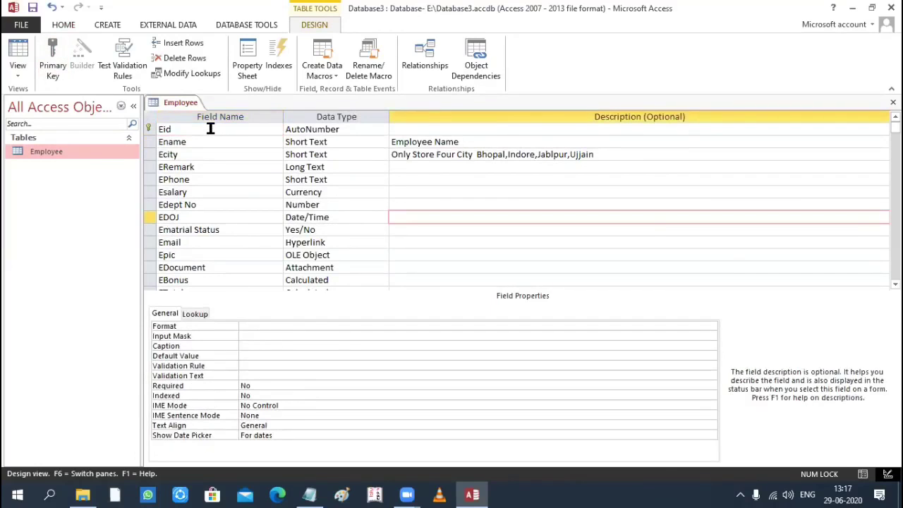
{"action": "left_click", "coordinate": [210, 128]}
{"action": "left_click", "coordinate": [213, 143]}
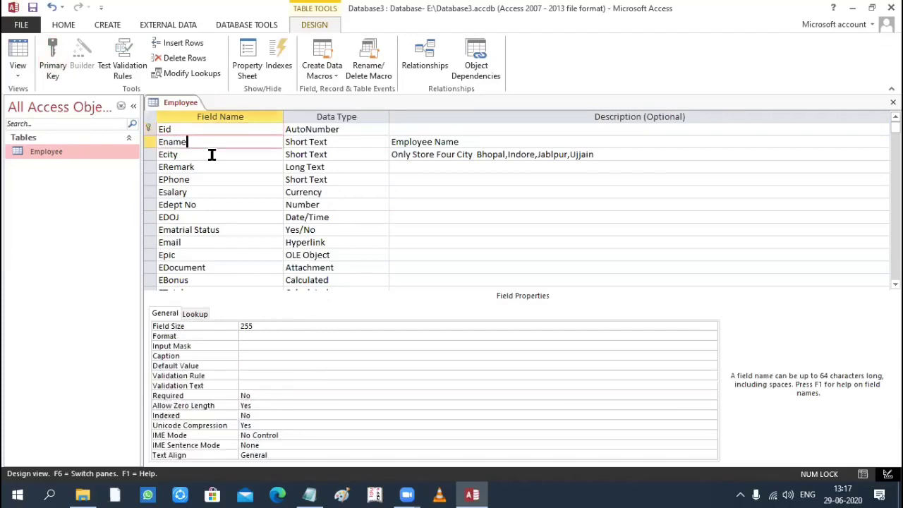
{"action": "left_click", "coordinate": [209, 154]}
{"action": "left_click", "coordinate": [208, 168]}
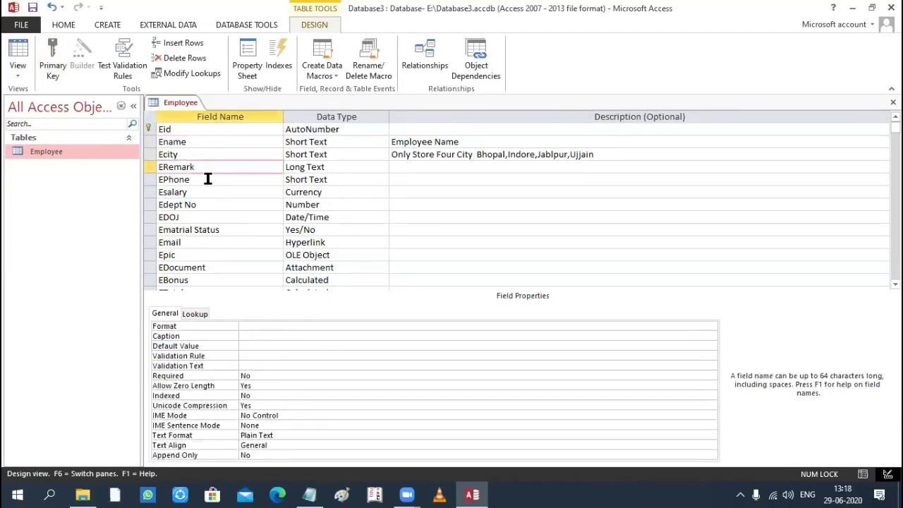
- Inspect properties of EPhone through ETotal, including the EBonus calculated expression
{"action": "left_click", "coordinate": [207, 182]}
{"action": "left_click", "coordinate": [210, 192]}
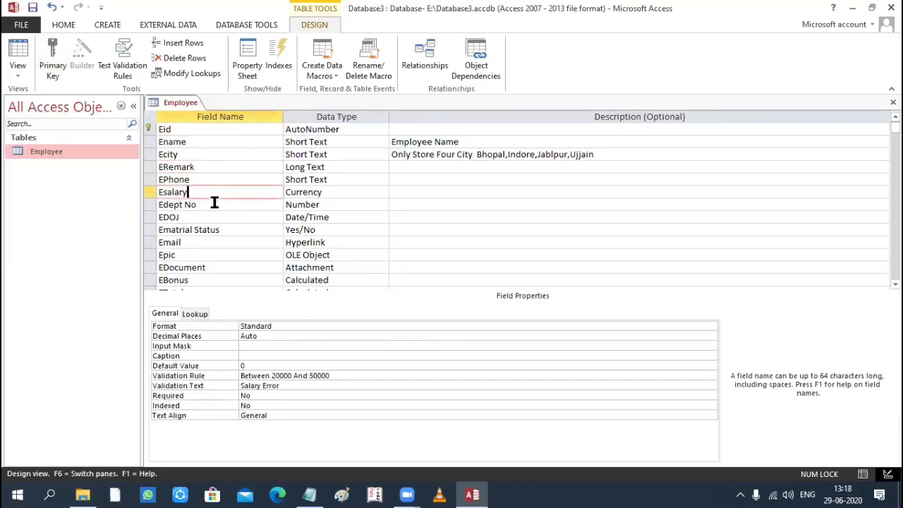
{"action": "left_click", "coordinate": [214, 203]}
{"action": "left_click", "coordinate": [230, 219]}
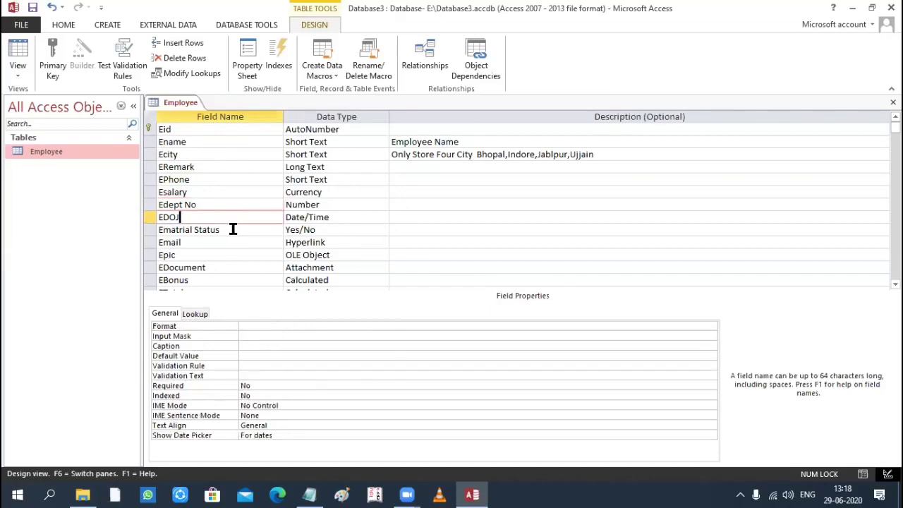
{"action": "left_click", "coordinate": [231, 233]}
{"action": "left_click", "coordinate": [201, 243]}
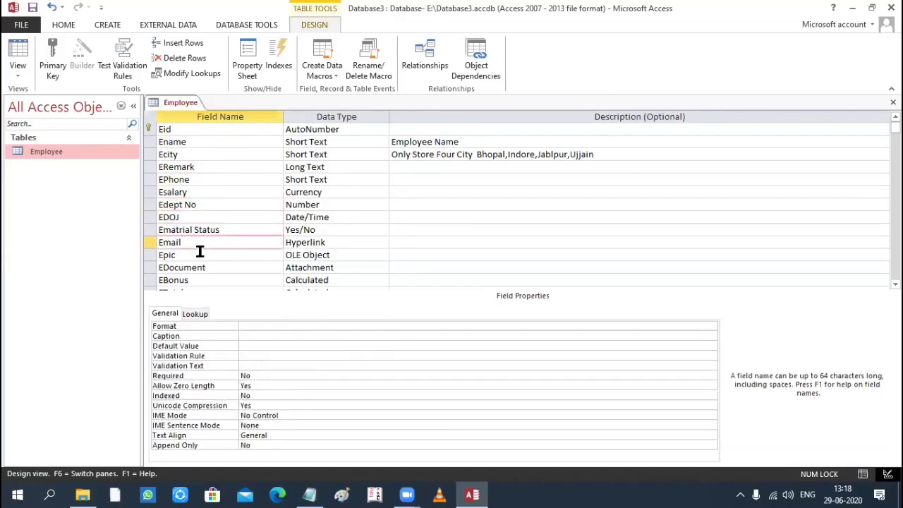
{"action": "left_click", "coordinate": [200, 252]}
{"action": "scroll", "coordinate": [211, 240], "scroll_direction": "down", "scroll_amount": 1}
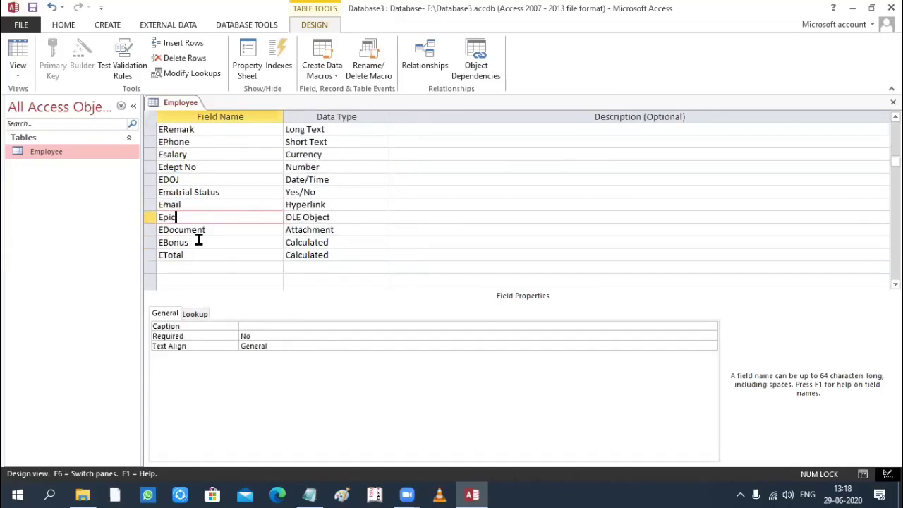
{"action": "left_click", "coordinate": [201, 233]}
{"action": "left_click", "coordinate": [202, 244]}
{"action": "left_click", "coordinate": [202, 254]}
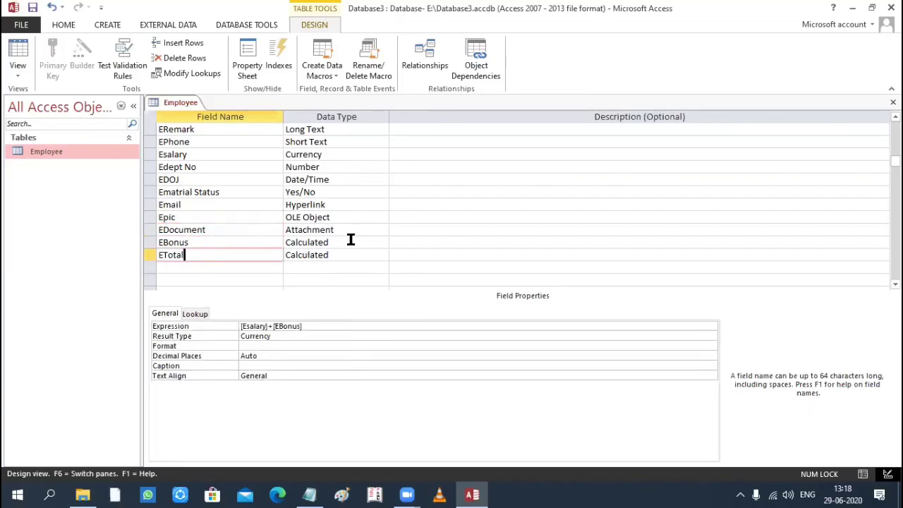
{"action": "scroll", "coordinate": [351, 240], "scroll_direction": "up", "scroll_amount": 1}
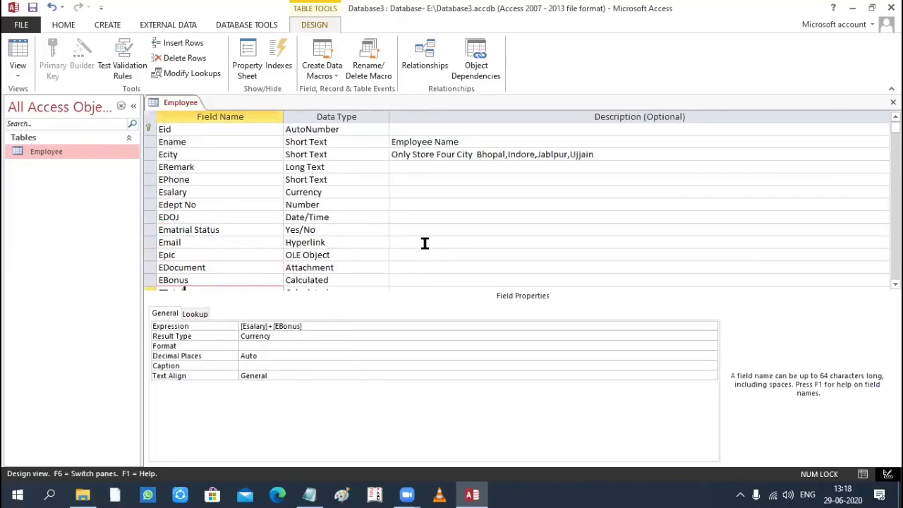
- Switch to Datasheet View, saving the table design when prompted
{"action": "left_click", "coordinate": [18, 74]}
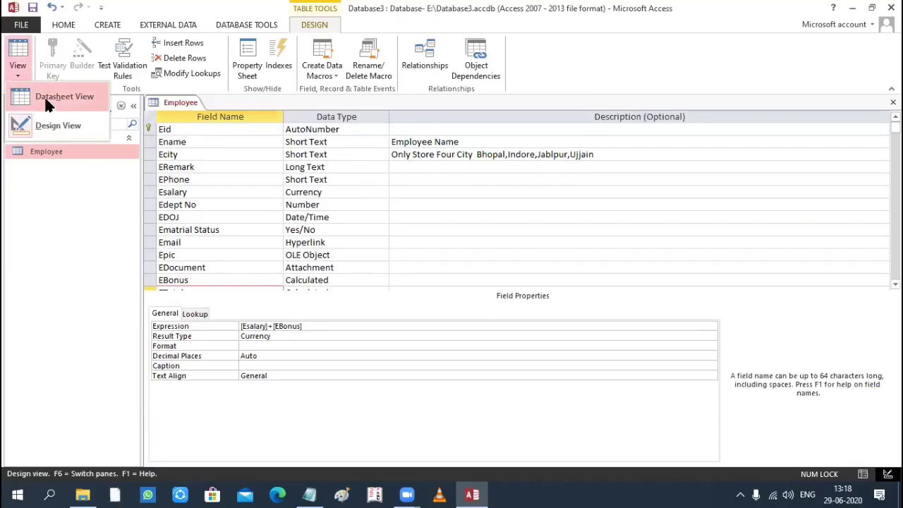
{"action": "left_click", "coordinate": [48, 105]}
{"action": "left_click", "coordinate": [417, 291]}
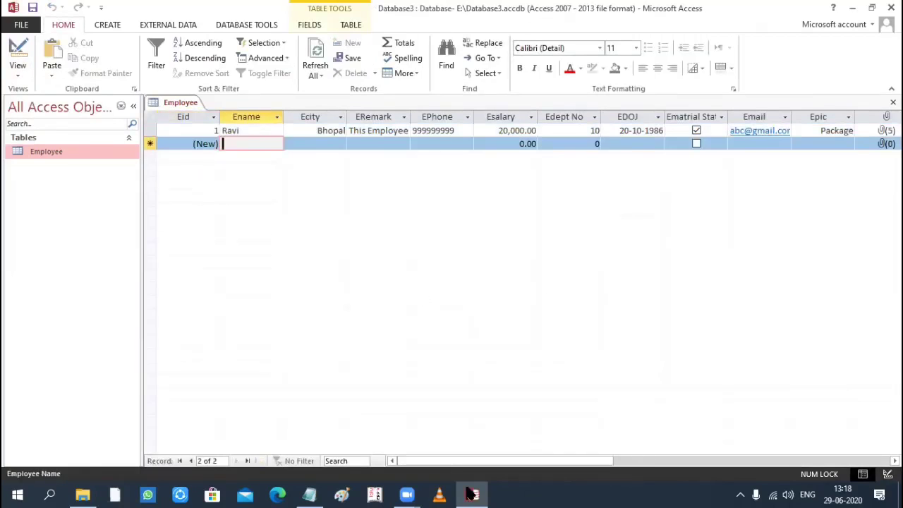
{"action": "left_click", "coordinate": [310, 495]}
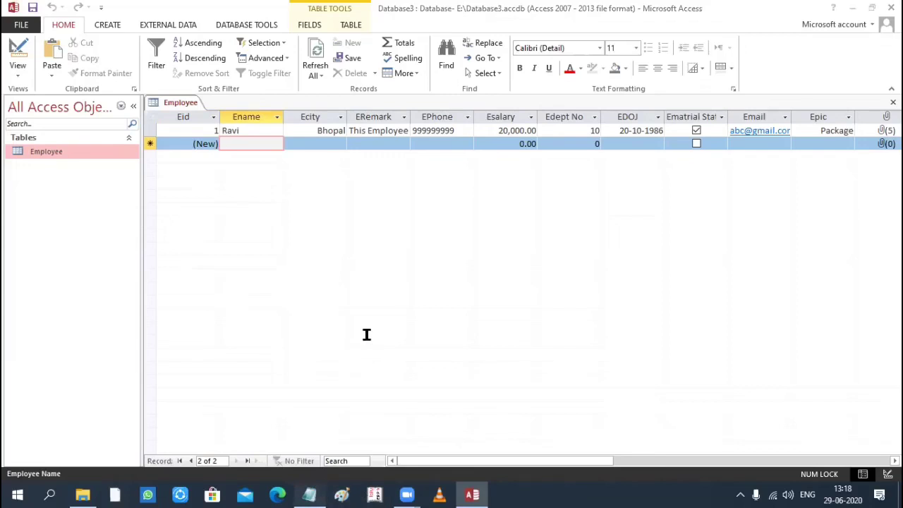
{"action": "left_click", "coordinate": [9, 103]}
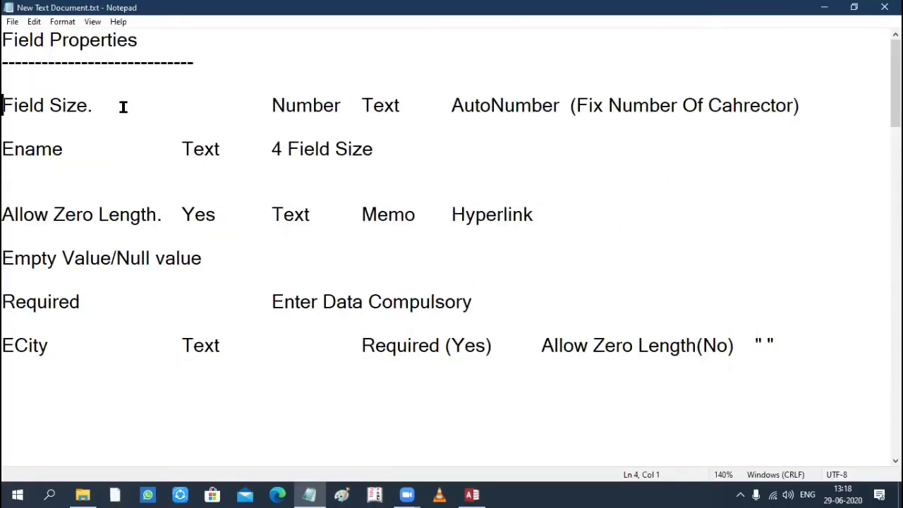
{"action": "left_click", "coordinate": [121, 105], "text": "shift"}
{"action": "left_click_drag", "start_coordinate": [271, 105], "coordinate": [337, 100]}
{"action": "double_click", "coordinate": [364, 105]}
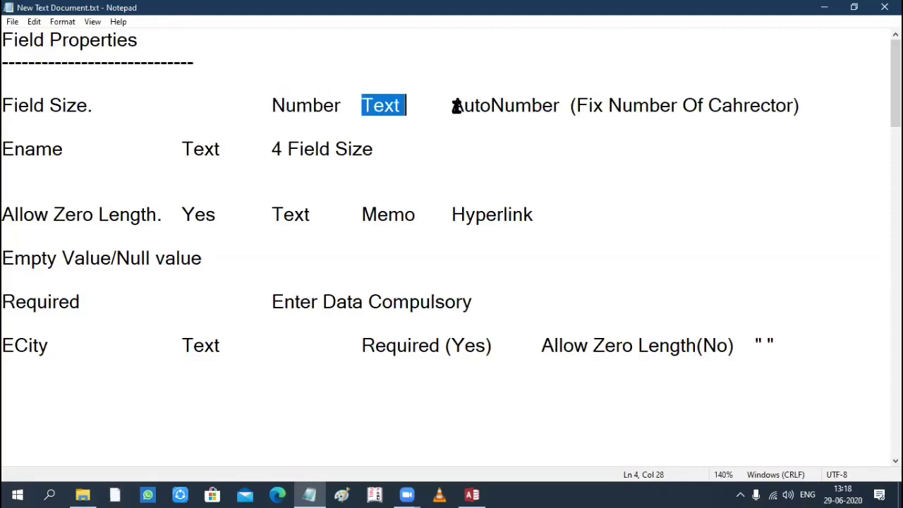
{"action": "left_click_drag", "start_coordinate": [453, 105], "coordinate": [575, 107]}
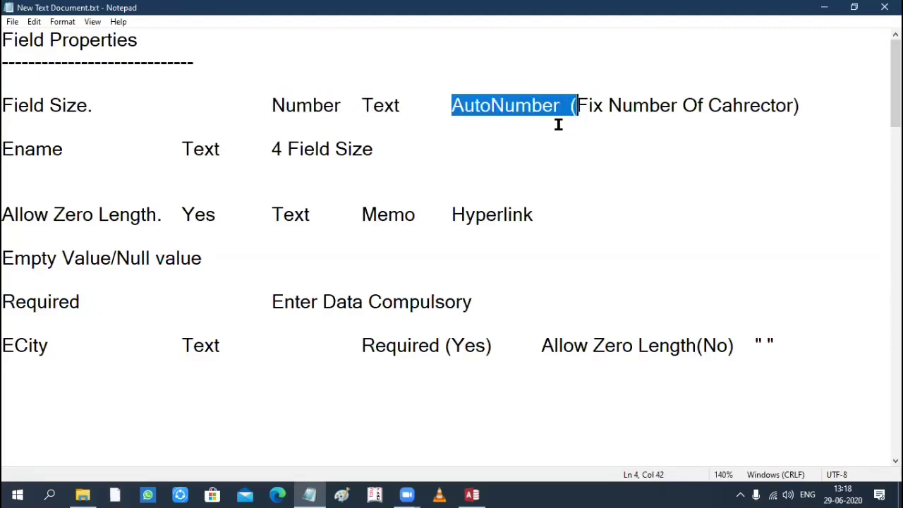
{"action": "left_click", "coordinate": [824, 7]}
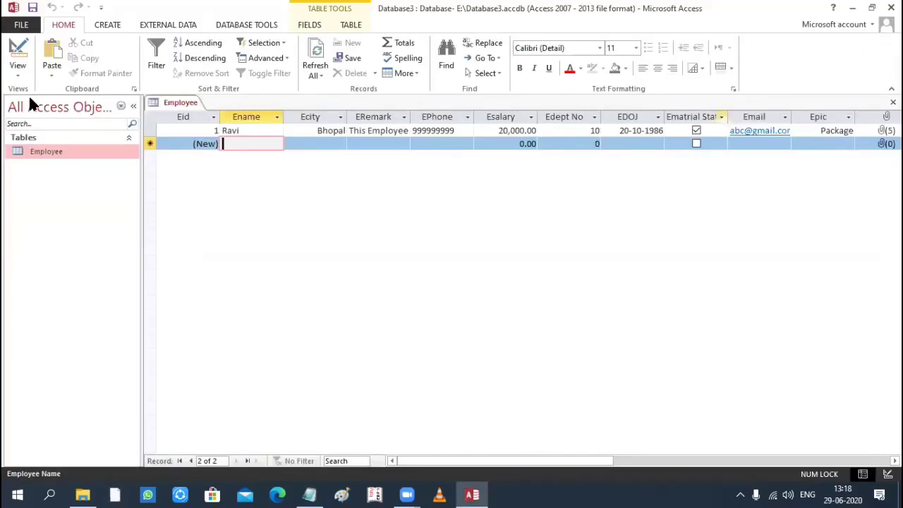
- In Design View, set Ename's Field Size to 20 and save, accepting the data-loss warning
{"action": "left_click", "coordinate": [21, 80]}
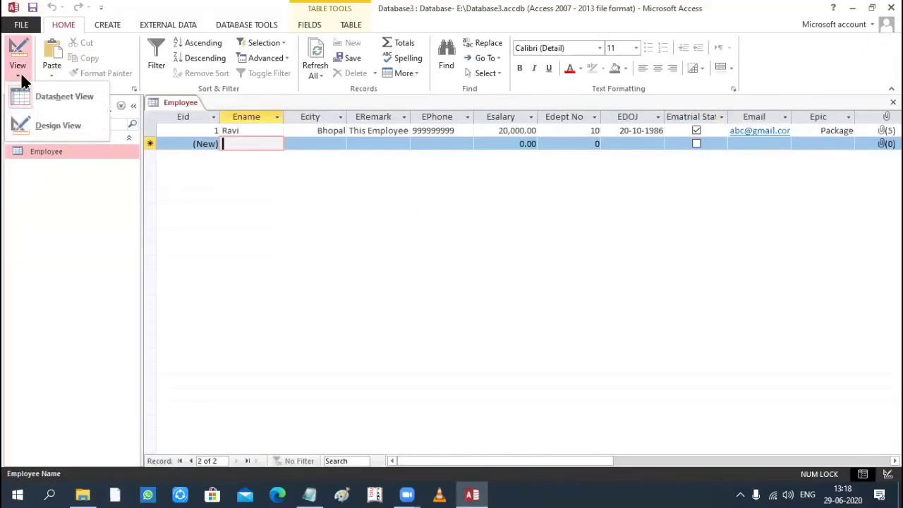
{"action": "left_click", "coordinate": [41, 117]}
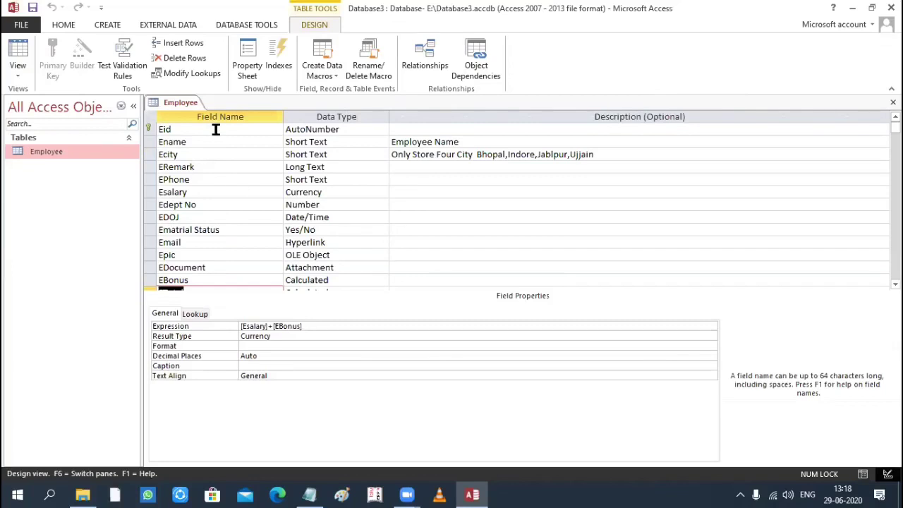
{"action": "left_click", "coordinate": [343, 142]}
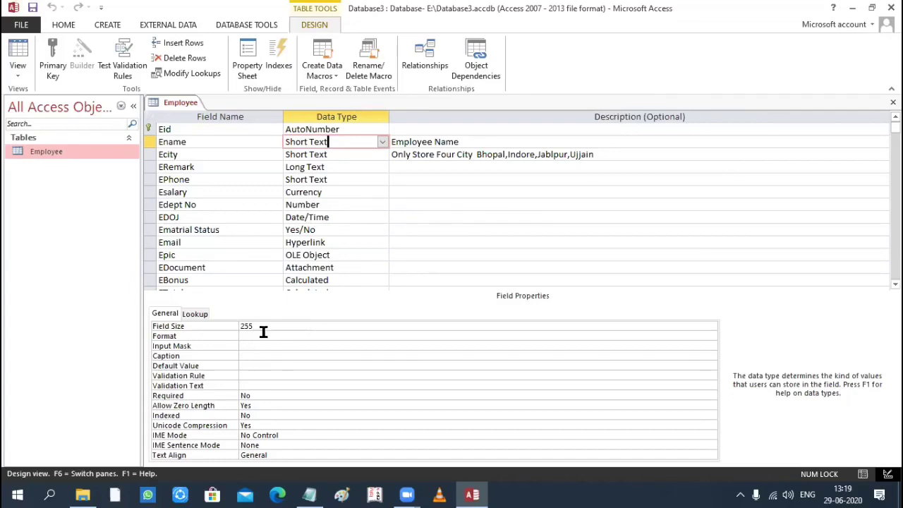
{"action": "left_click", "coordinate": [223, 328]}
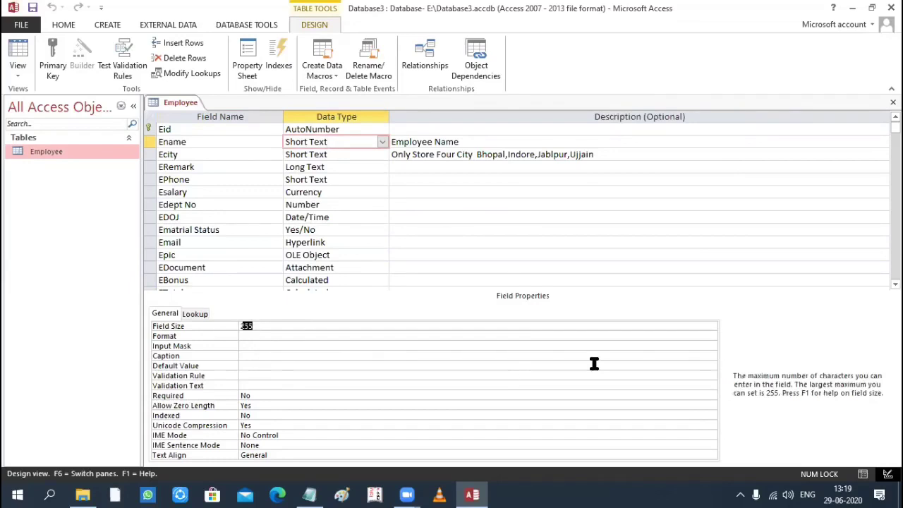
{"action": "type", "text": "10"}
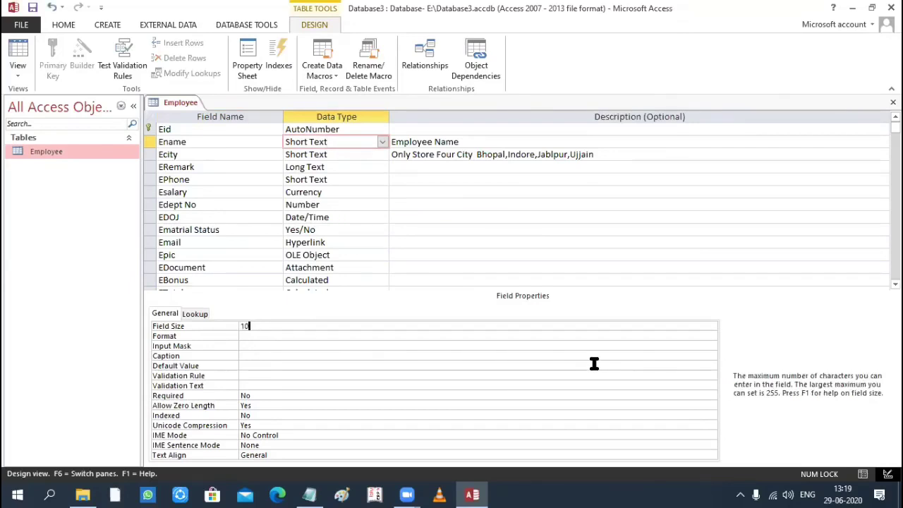
{"action": "key", "text": "BackSpace"}
{"action": "key", "text": "BackSpace"}
{"action": "type", "text": "20"}
{"action": "key", "text": "ctrl+s"}
{"action": "left_click", "coordinate": [429, 291]}
- Check Ename's Caption and Format properties, then return to the Notepad notes
{"action": "left_click", "coordinate": [338, 356]}
{"action": "left_click", "coordinate": [273, 335]}
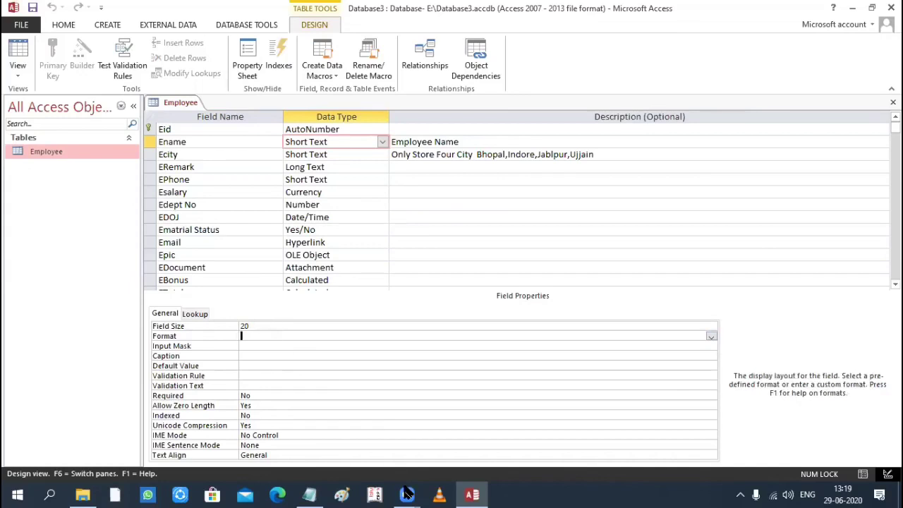
{"action": "left_click", "coordinate": [309, 493]}
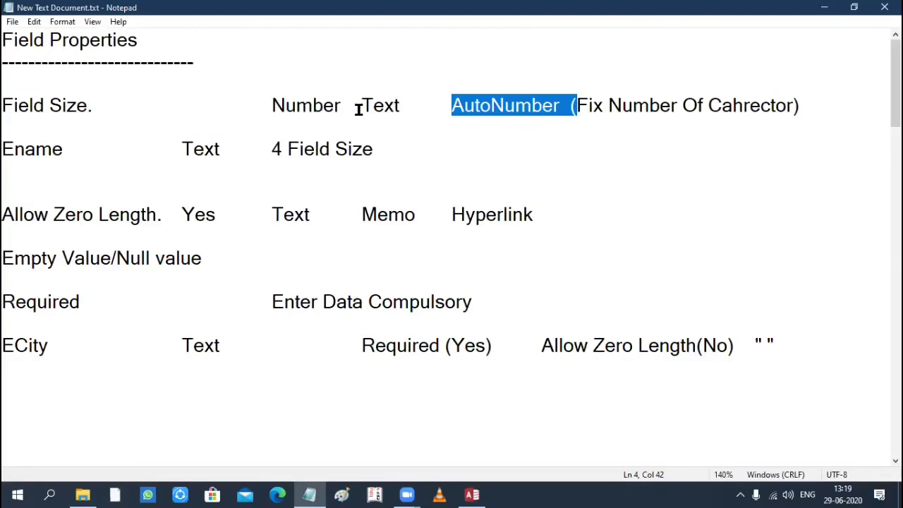
- Review the Text, Number and AutoNumber entries in the notes, then minimise Notepad
{"action": "left_click_drag", "start_coordinate": [360, 106], "coordinate": [407, 105]}
{"action": "left_click_drag", "start_coordinate": [273, 106], "coordinate": [343, 110]}
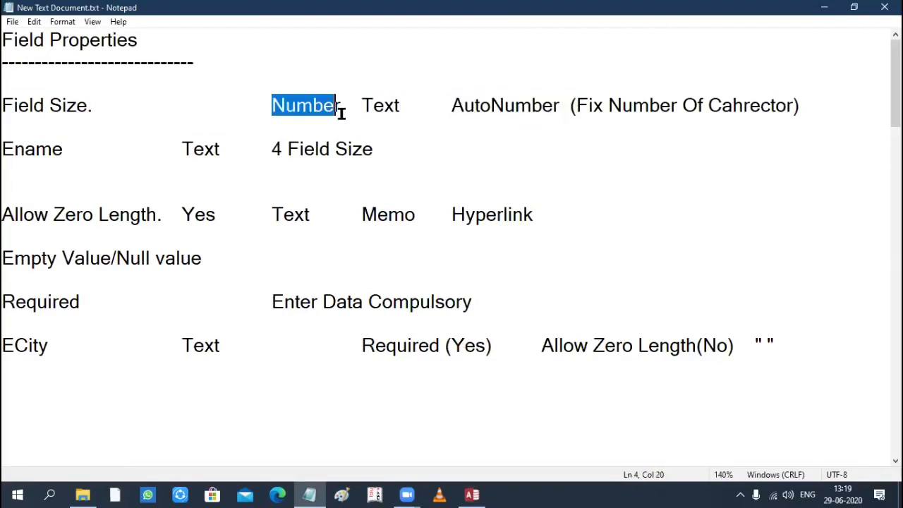
{"action": "left_click", "coordinate": [455, 106]}
{"action": "left_click_drag", "start_coordinate": [492, 105], "coordinate": [595, 106]}
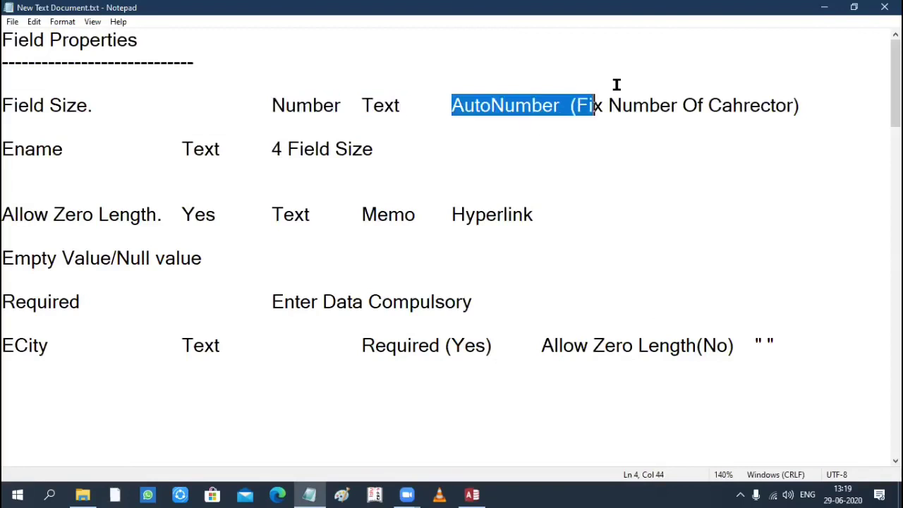
{"action": "left_click", "coordinate": [825, 8]}
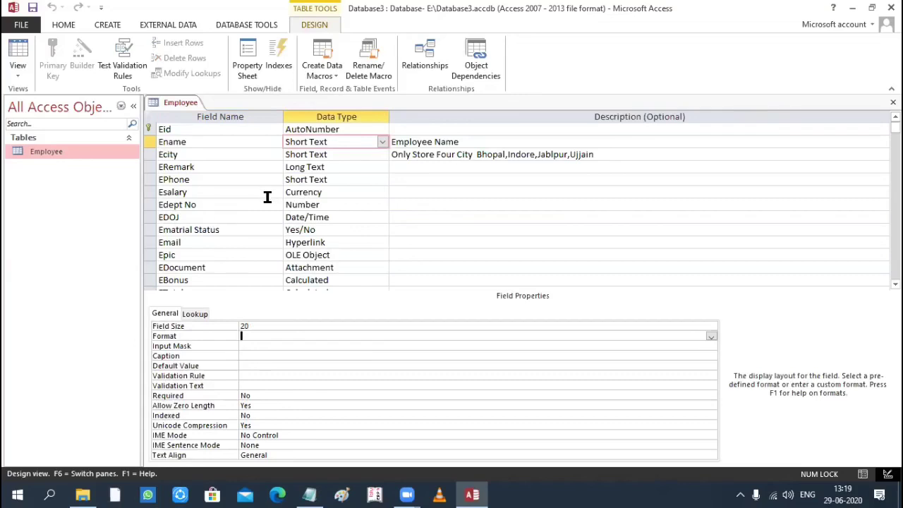
- Show the Field Size choices for the Eid field
{"action": "left_click", "coordinate": [337, 129]}
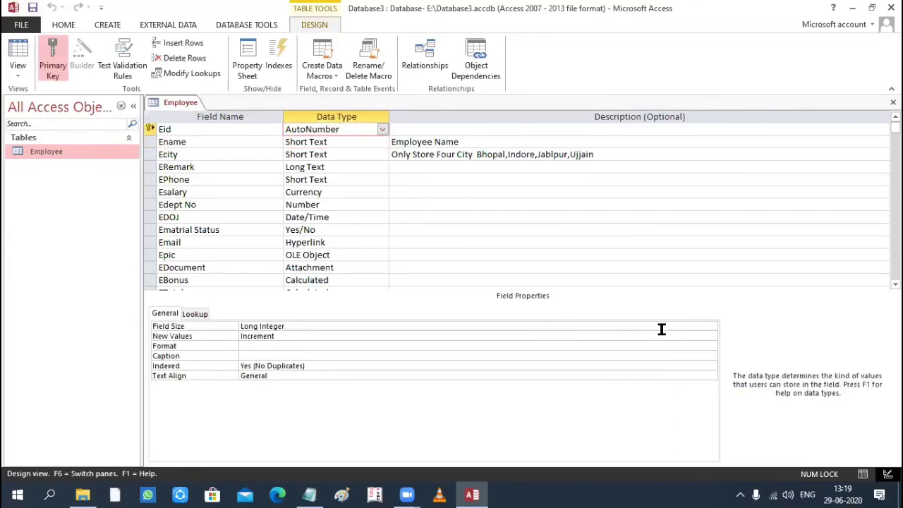
{"action": "left_click", "coordinate": [706, 326]}
{"action": "left_click", "coordinate": [711, 326]}
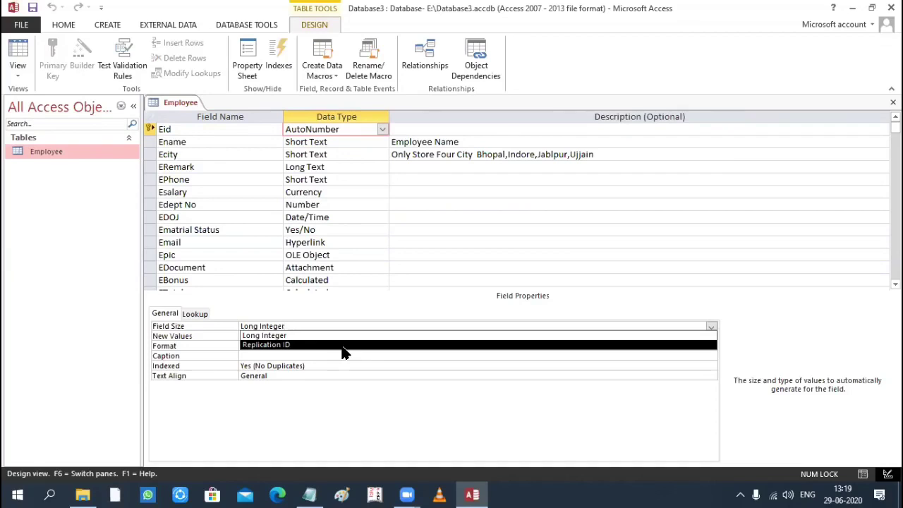
- Show the numeric Field Size choices for the Edept No field, then close the list
{"action": "left_click", "coordinate": [365, 167]}
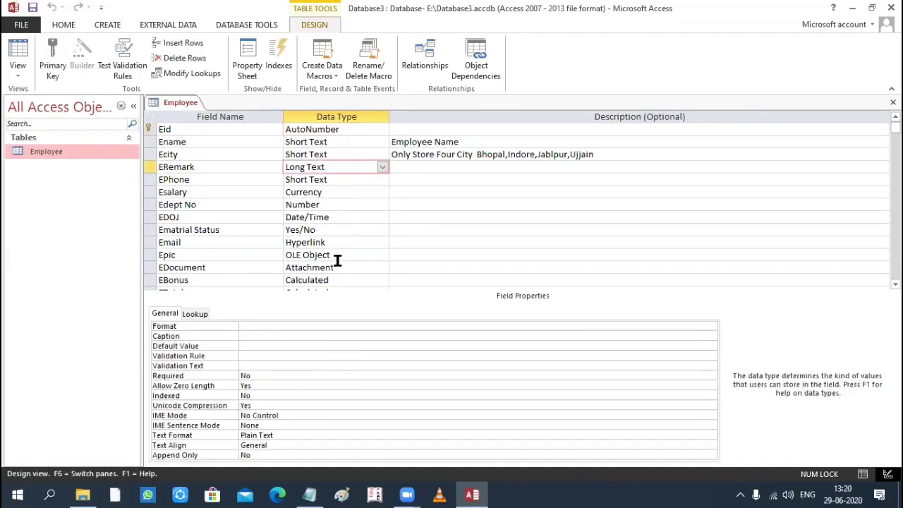
{"action": "scroll", "coordinate": [339, 230], "scroll_direction": "down", "scroll_amount": 1}
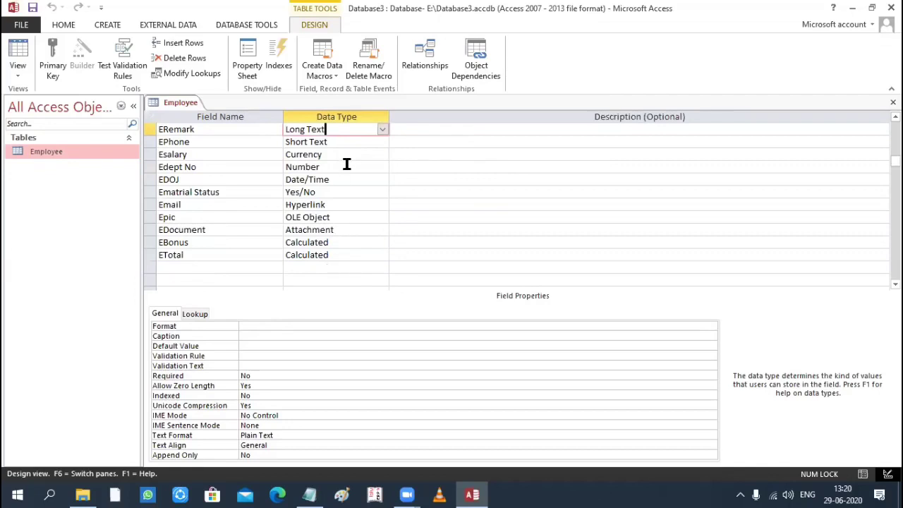
{"action": "left_click", "coordinate": [346, 165]}
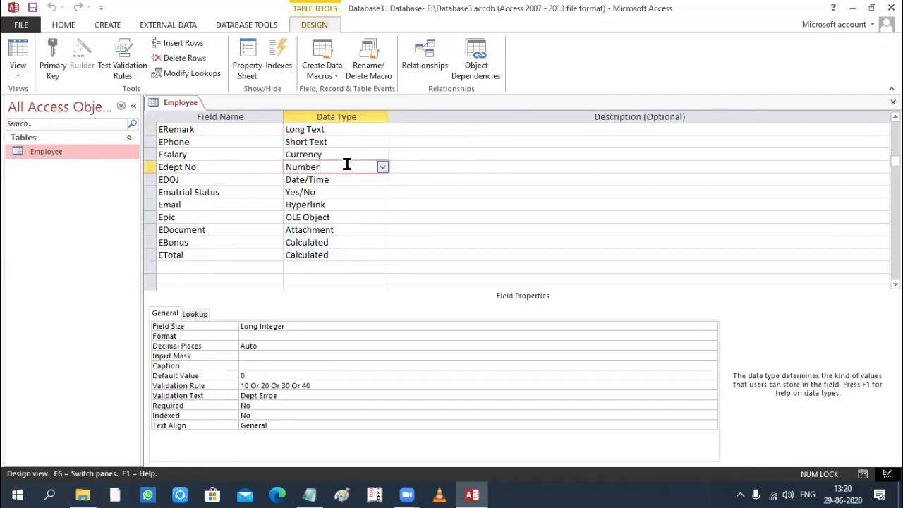
{"action": "left_click", "coordinate": [289, 326]}
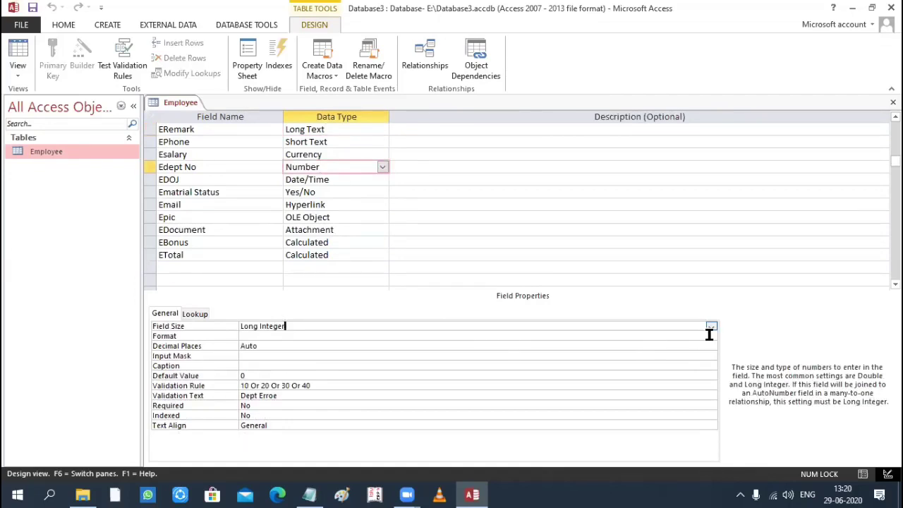
{"action": "left_click", "coordinate": [711, 327]}
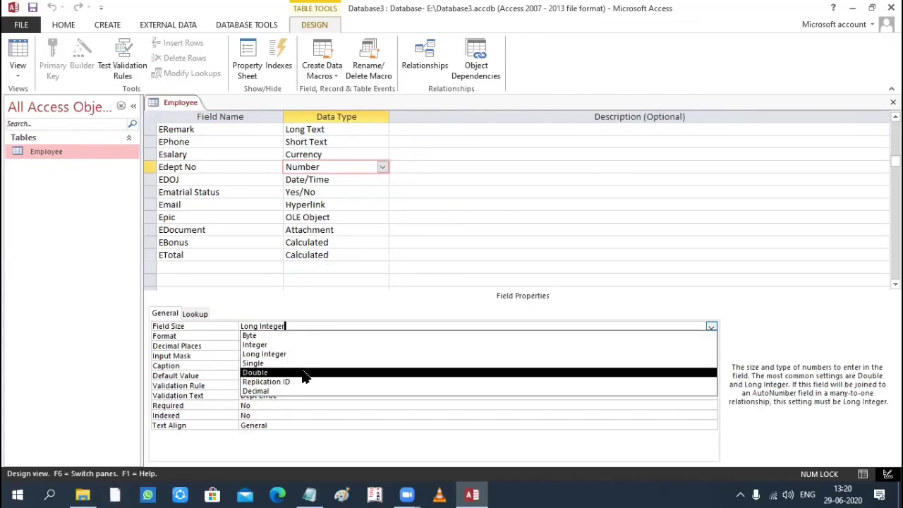
{"action": "left_click", "coordinate": [459, 242]}
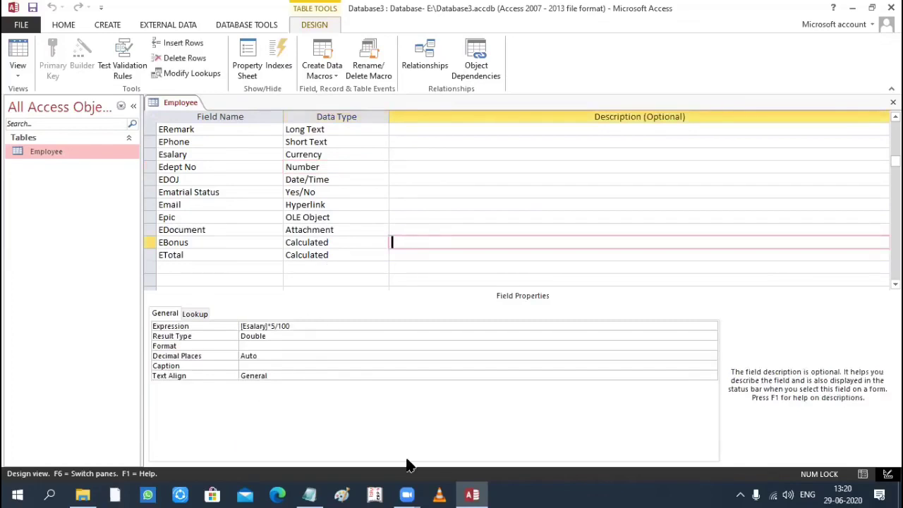
- Highlight the Field Size, Number, Text, AutoNumber and fixed-character notes in Notepad
{"action": "left_click", "coordinate": [309, 494]}
{"action": "left_click_drag", "start_coordinate": [7, 104], "coordinate": [117, 112]}
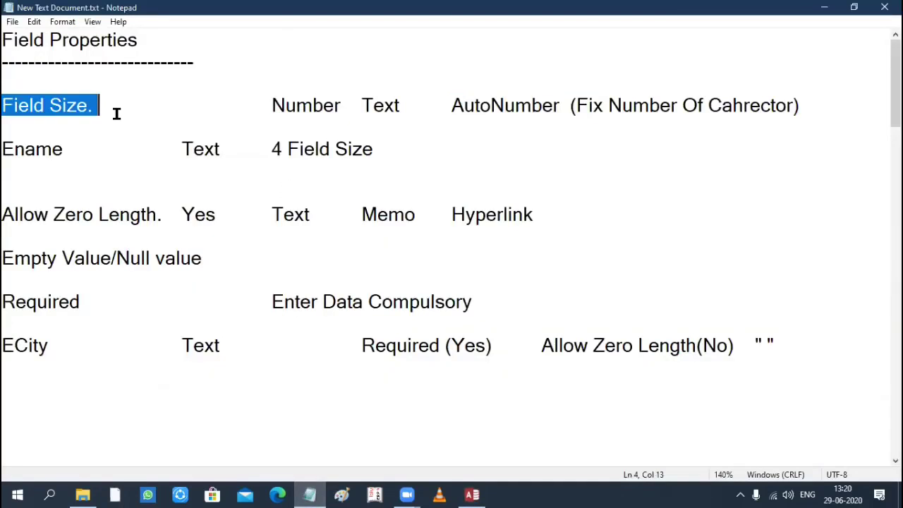
{"action": "left_click_drag", "start_coordinate": [259, 106], "coordinate": [363, 105]}
{"action": "double_click", "coordinate": [387, 104]}
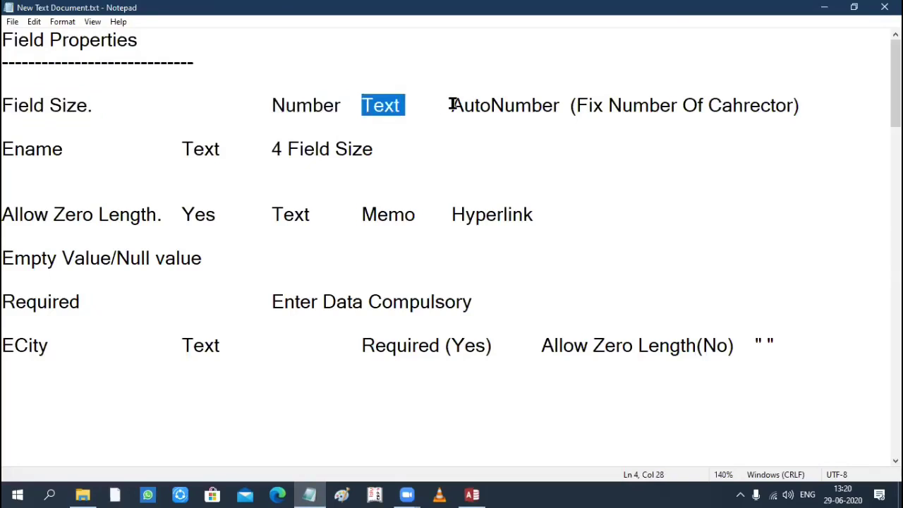
{"action": "left_click_drag", "start_coordinate": [452, 104], "coordinate": [605, 106]}
{"action": "left_click", "coordinate": [635, 155]}
{"action": "left_click_drag", "start_coordinate": [703, 106], "coordinate": [802, 105]}
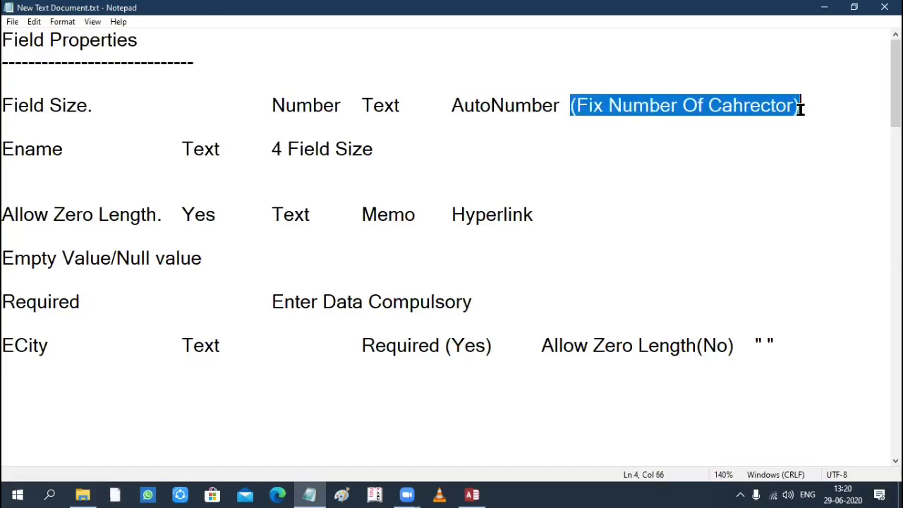
{"action": "left_click", "coordinate": [721, 106]}
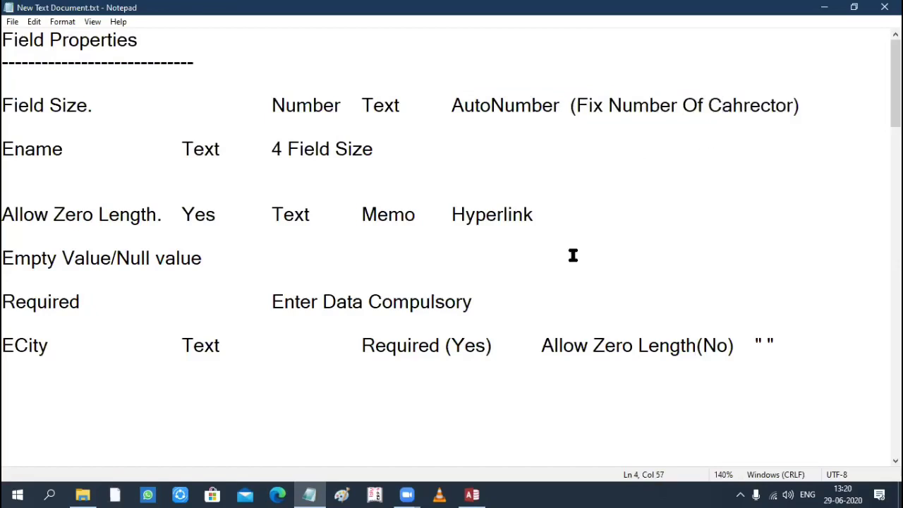
- Highlight the Ename line in the notes, then return to Access
{"action": "left_click_drag", "start_coordinate": [7, 149], "coordinate": [37, 149]}
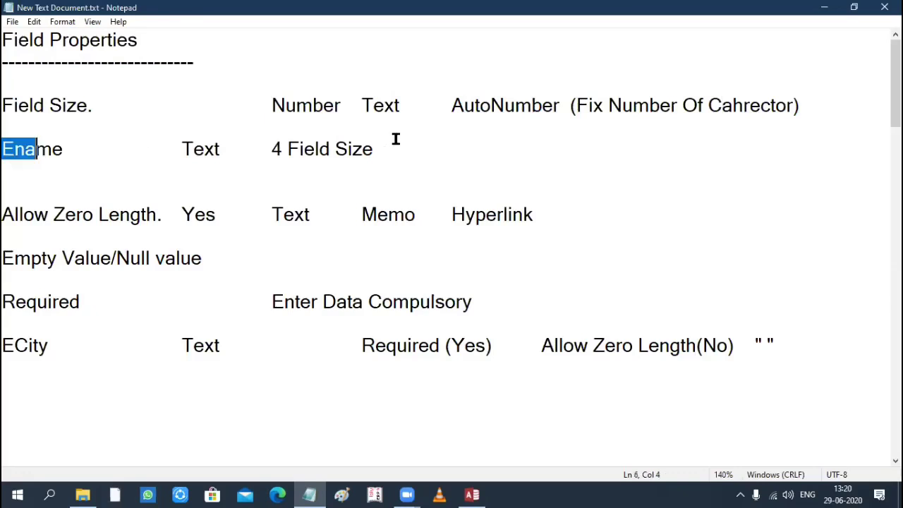
{"action": "left_click_drag", "start_coordinate": [396, 139], "coordinate": [396, 144]}
{"action": "left_click", "coordinate": [212, 239]}
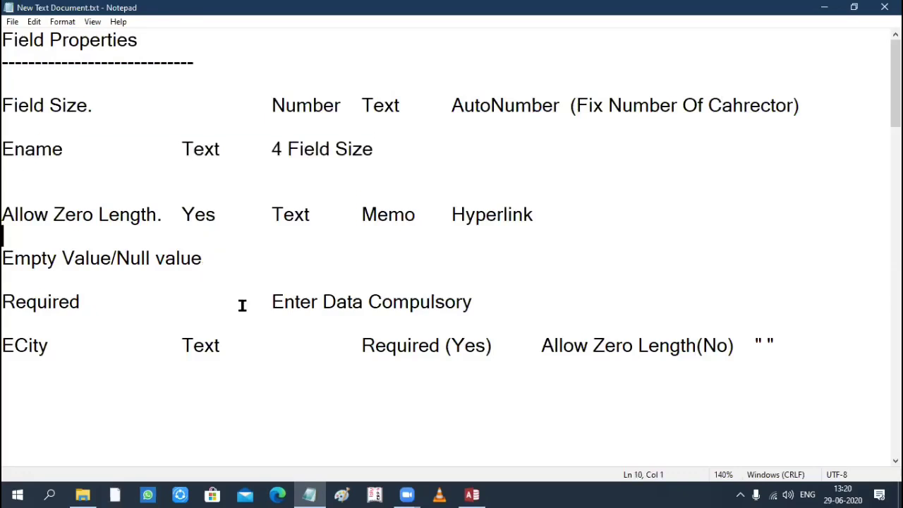
{"action": "left_click", "coordinate": [471, 495]}
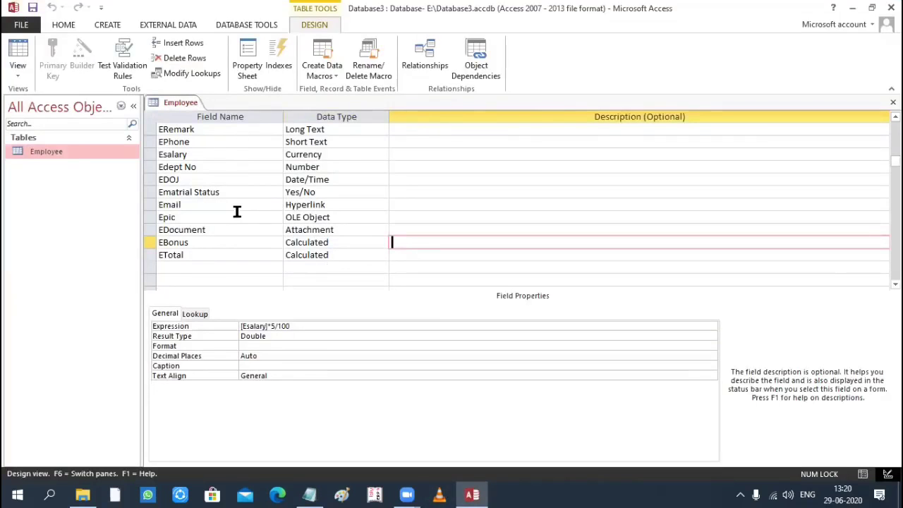
- Change the EPhone field's Field Size from 255 to 15
{"action": "scroll", "coordinate": [237, 212], "scroll_direction": "up", "scroll_amount": 1}
{"action": "left_click", "coordinate": [314, 154]}
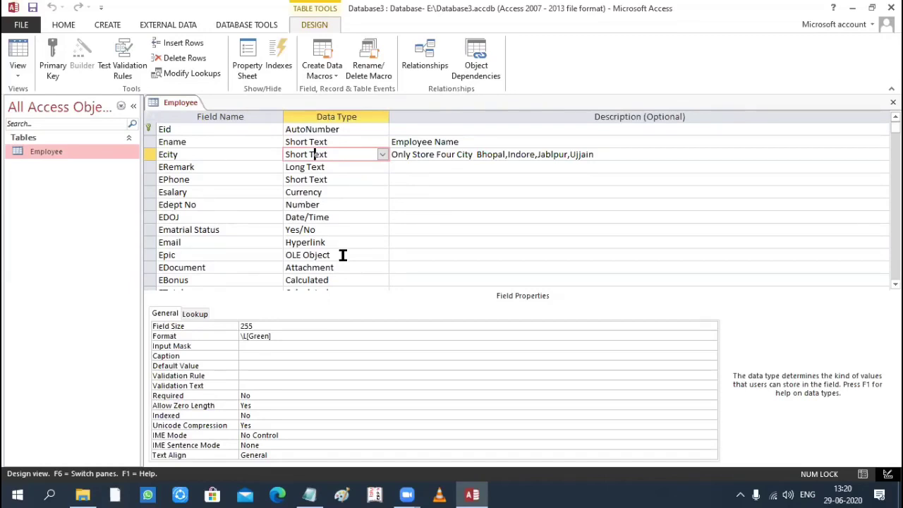
{"action": "key", "text": "Down"}
{"action": "key", "text": "Down"}
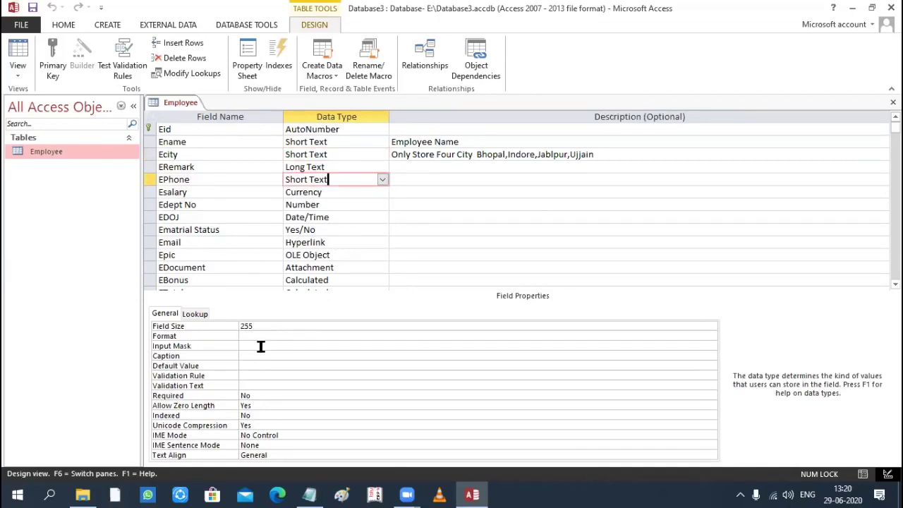
{"action": "left_click", "coordinate": [264, 324]}
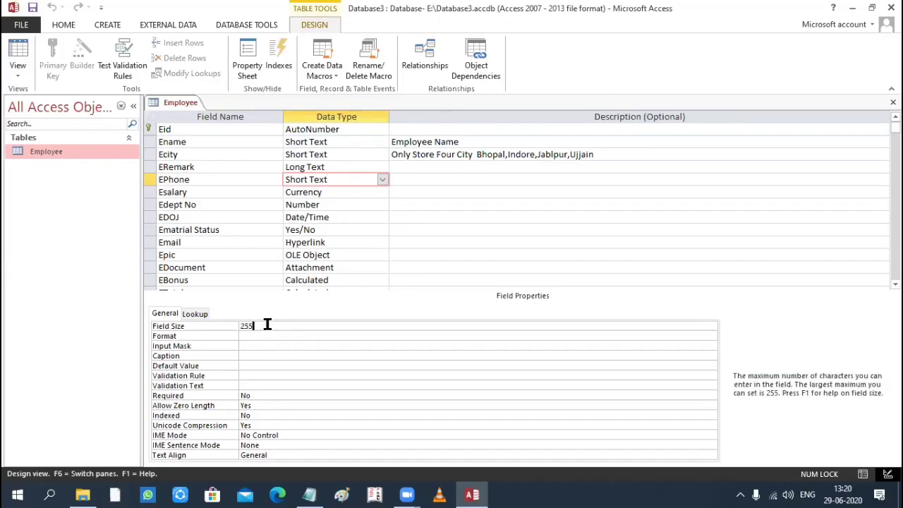
{"action": "key", "text": "BackSpace"}
{"action": "key", "text": "BackSpace"}
{"action": "key", "text": "BackSpace"}
{"action": "type", "text": "15"}
{"action": "key", "text": "Return"}
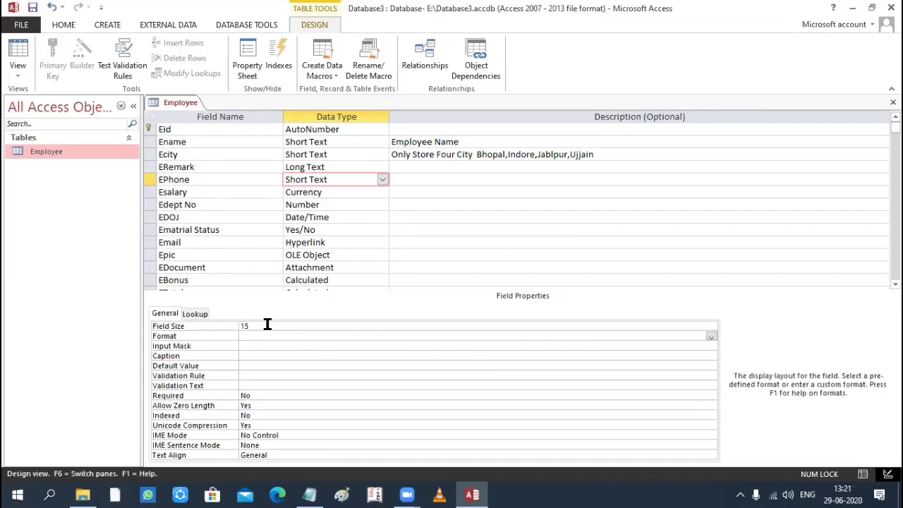
- Set EPhone's Required property to Yes
{"action": "left_click", "coordinate": [268, 326]}
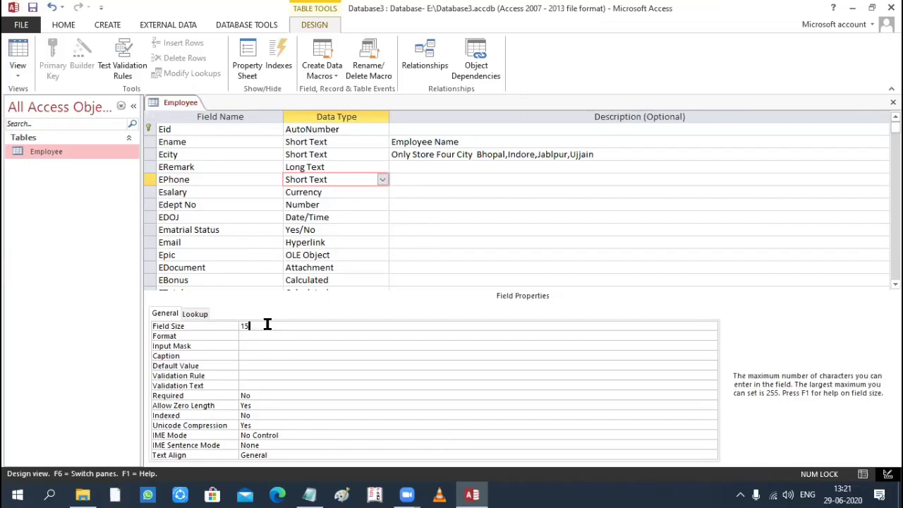
{"action": "left_click", "coordinate": [321, 179]}
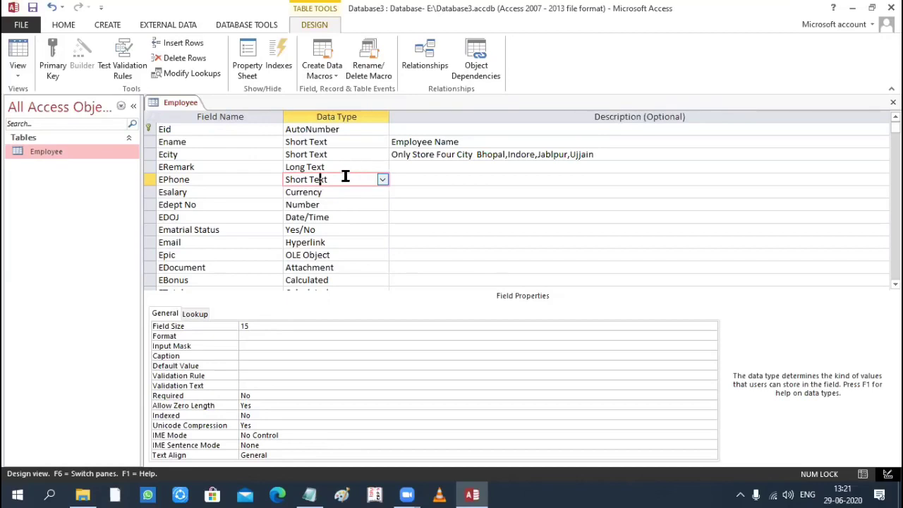
{"action": "left_click", "coordinate": [197, 397]}
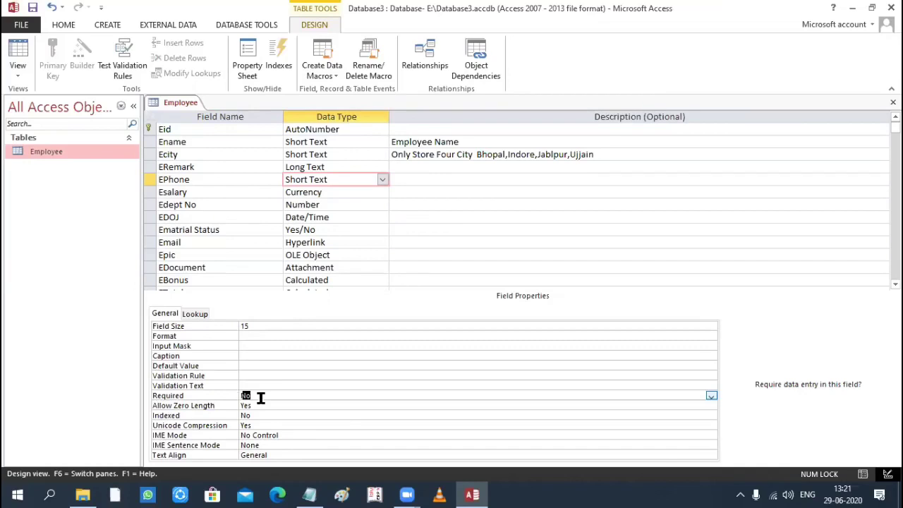
{"action": "left_click", "coordinate": [711, 396]}
{"action": "left_click", "coordinate": [593, 407]}
- Save the table design, accepting the data-loss and data-rule test prompts
{"action": "key", "text": "ctrl+s"}
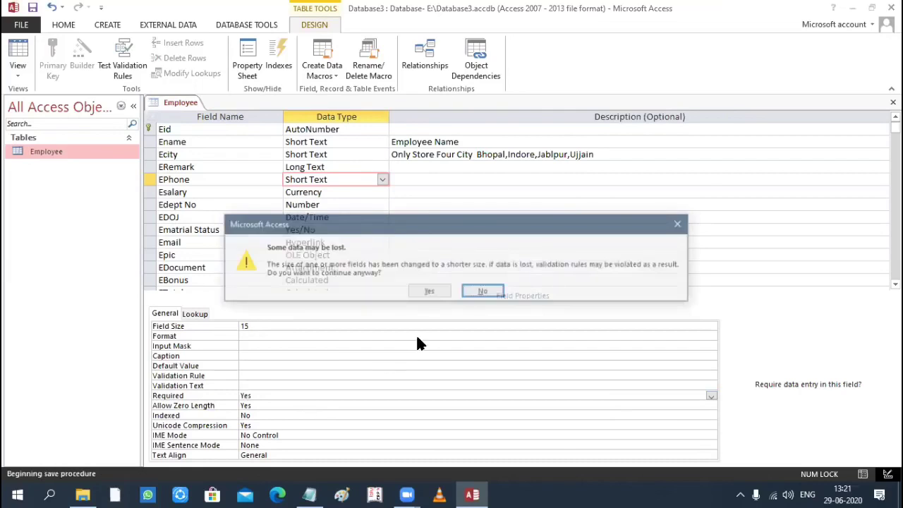
{"action": "left_click", "coordinate": [424, 287]}
{"action": "left_click", "coordinate": [395, 287]}
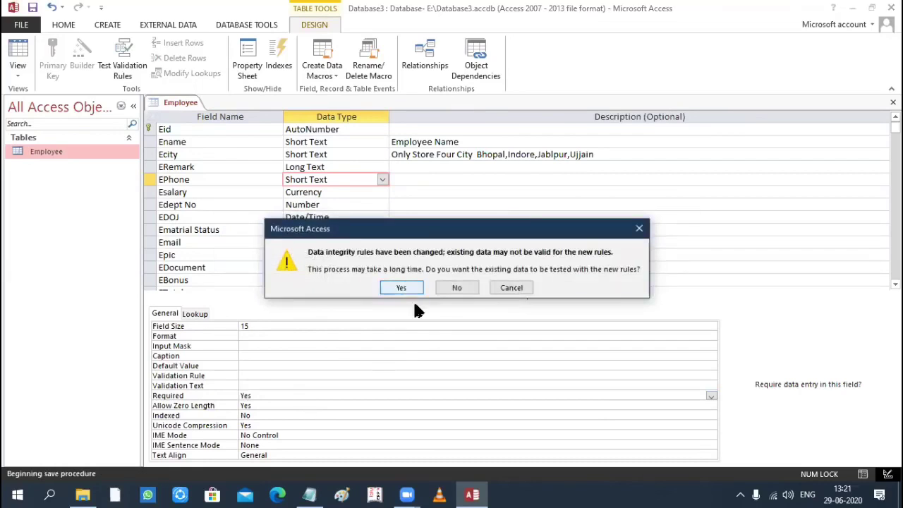
{"action": "left_click", "coordinate": [271, 395]}
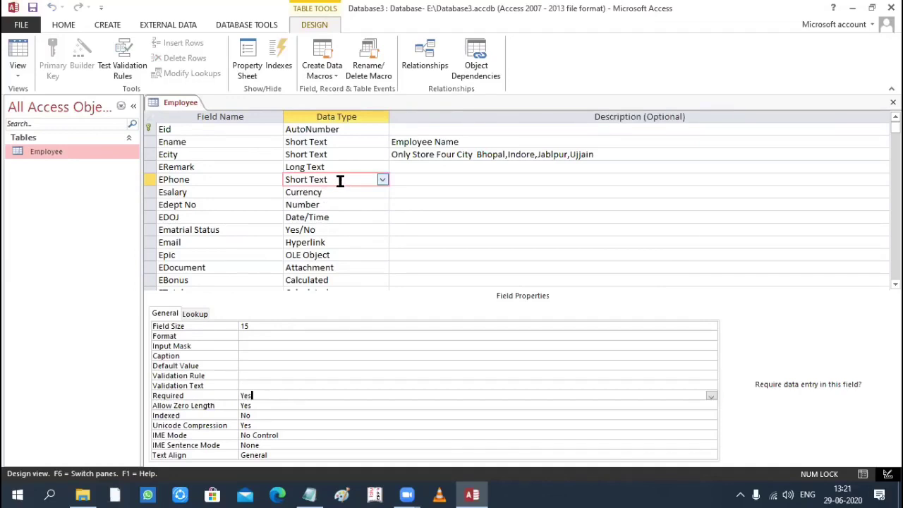
- In Datasheet View, start a new record with the employee's name and city Indore
{"action": "left_click", "coordinate": [17, 74]}
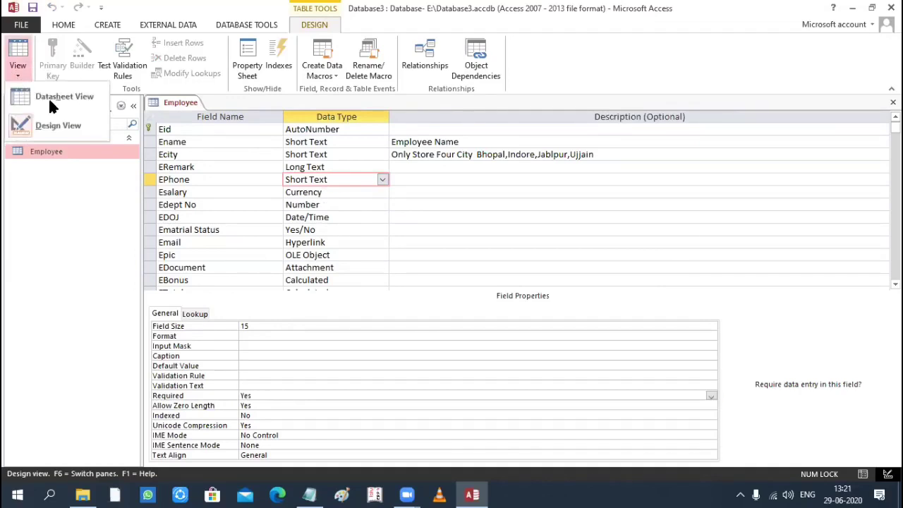
{"action": "left_click", "coordinate": [56, 97]}
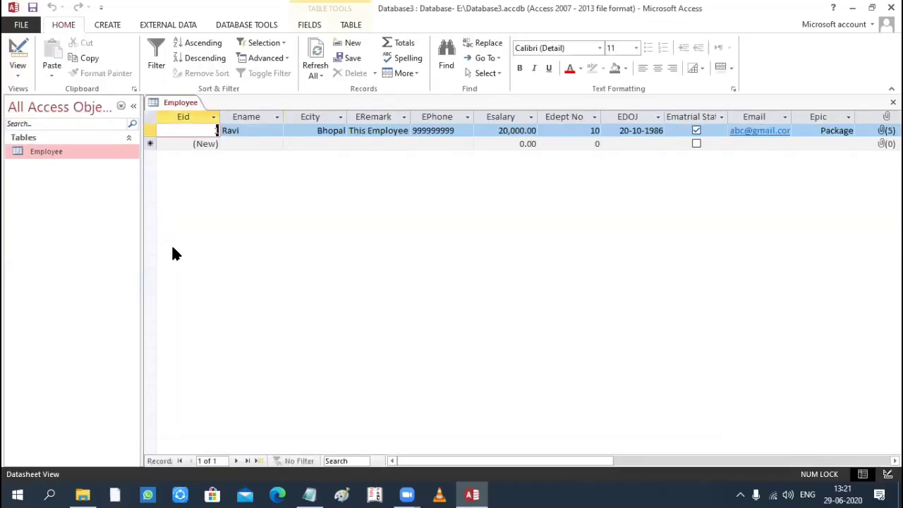
{"action": "left_click", "coordinate": [242, 146]}
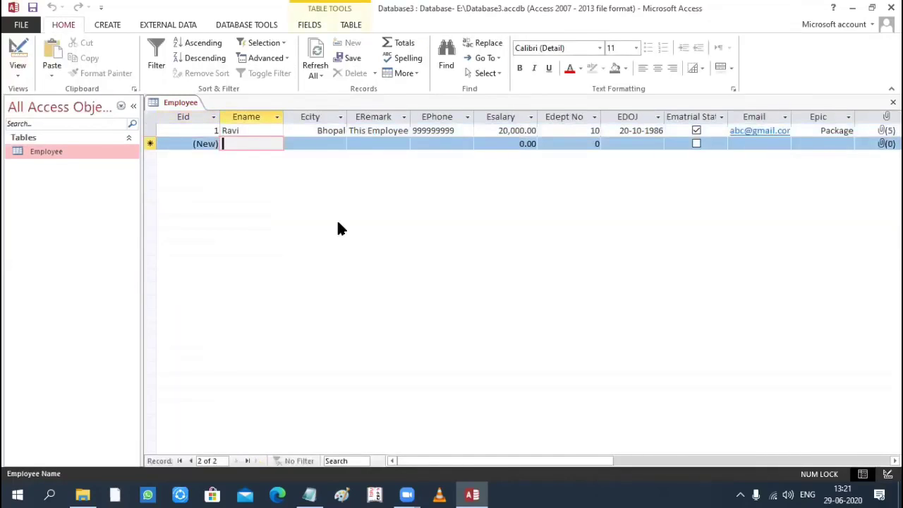
{"action": "key", "text": "Tab"}
{"action": "key", "text": "Tab"}
{"action": "key", "text": "Tab"}
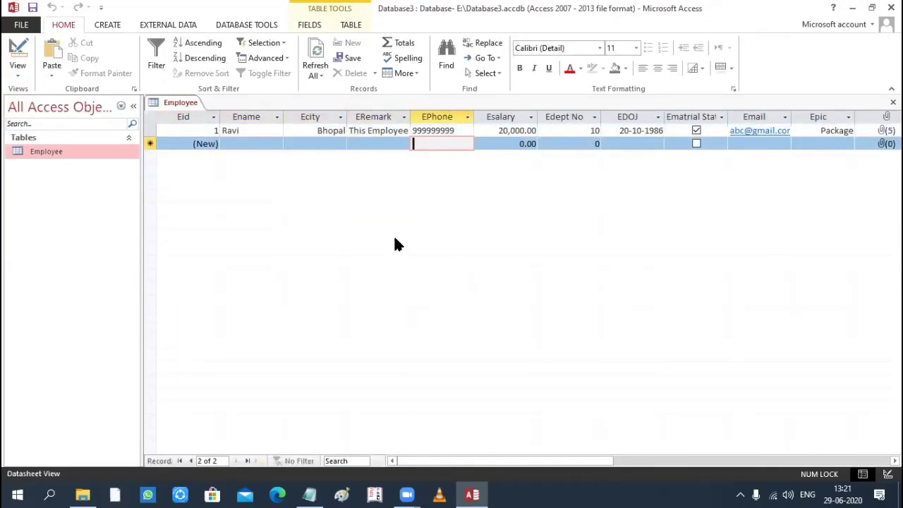
{"action": "key", "text": "Tab"}
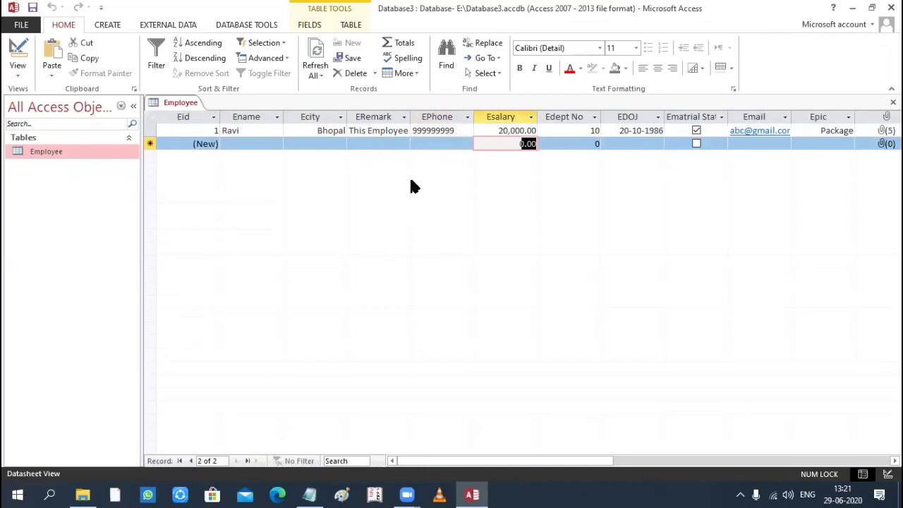
{"action": "left_click", "coordinate": [246, 141]}
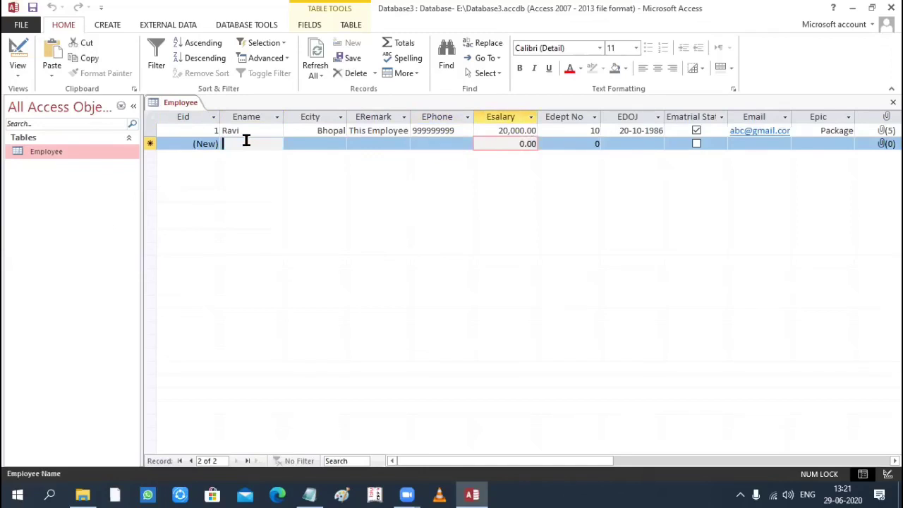
{"action": "type", "text": "Upen"}
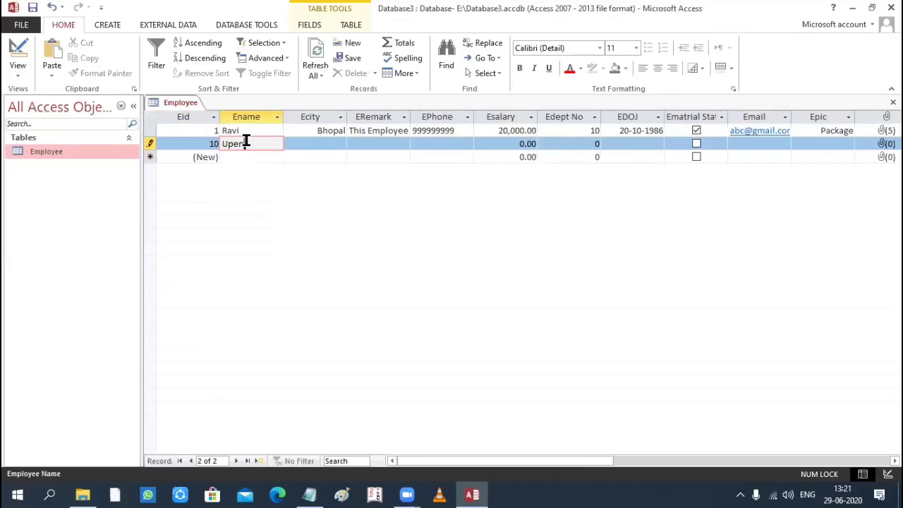
{"action": "key", "text": "Tab"}
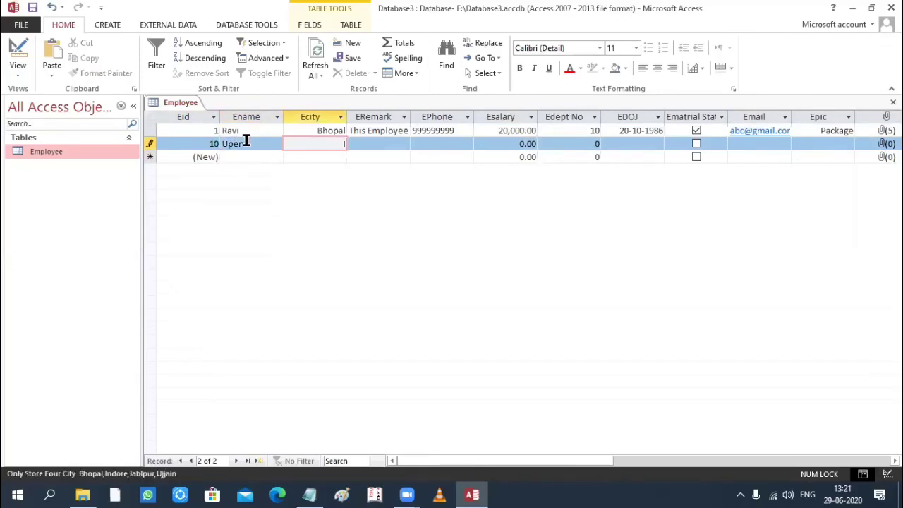
{"action": "type", "text": "Indore"}
{"action": "key", "text": "Tab"}
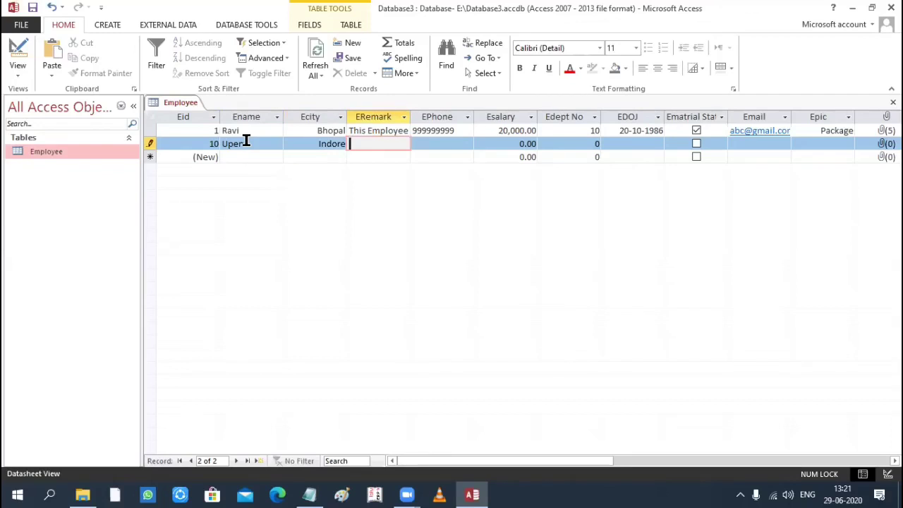
- Enter remark 'hkjhkjhk', a phone number and salary 20000
{"action": "type", "text": "hkjhkjhk"}
{"action": "key", "text": "Tab"}
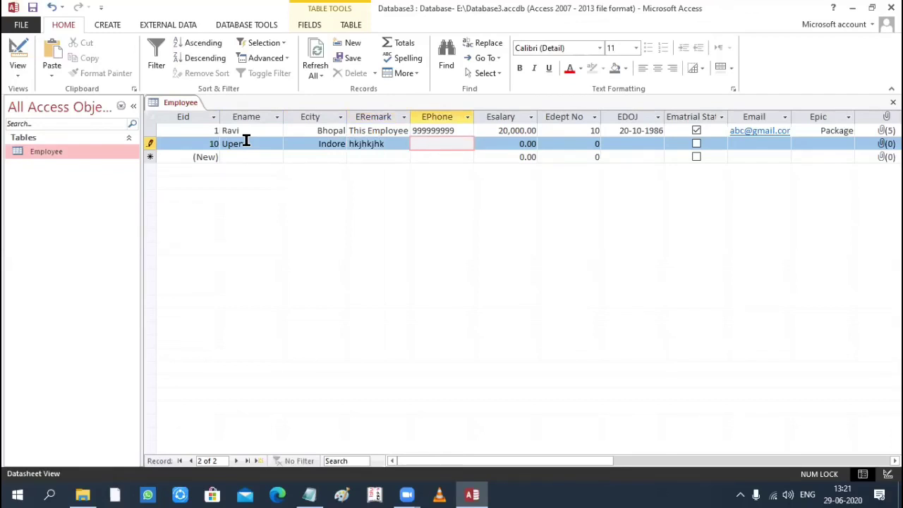
{"action": "type", "text": "199828277"}
{"action": "key", "text": "Tab"}
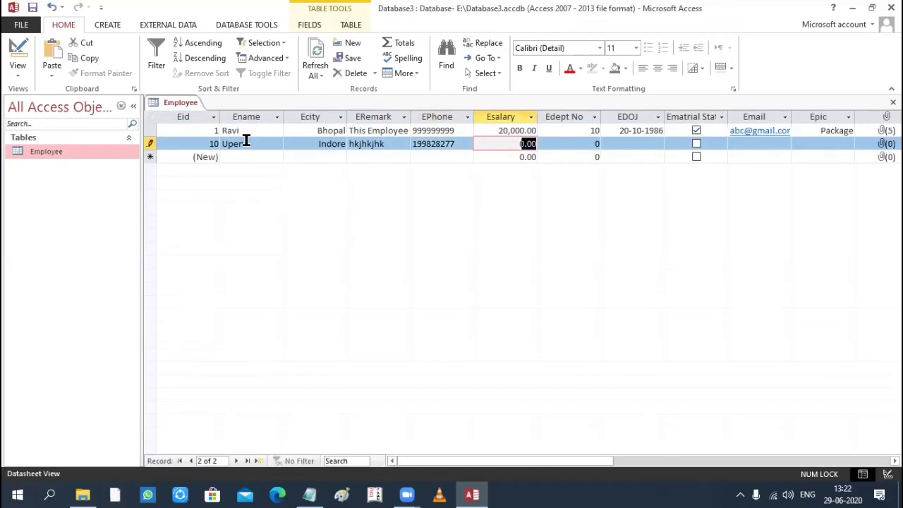
{"action": "type", "text": "20000"}
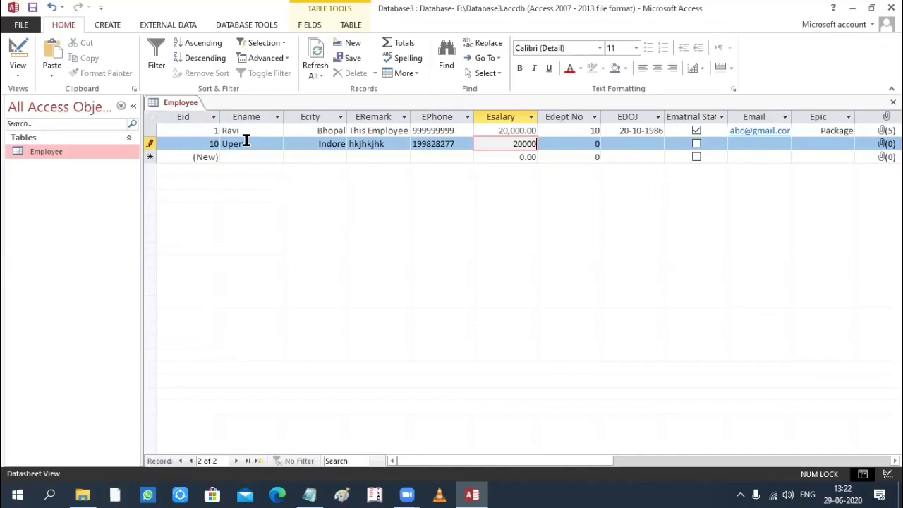
{"action": "key", "text": "Tab"}
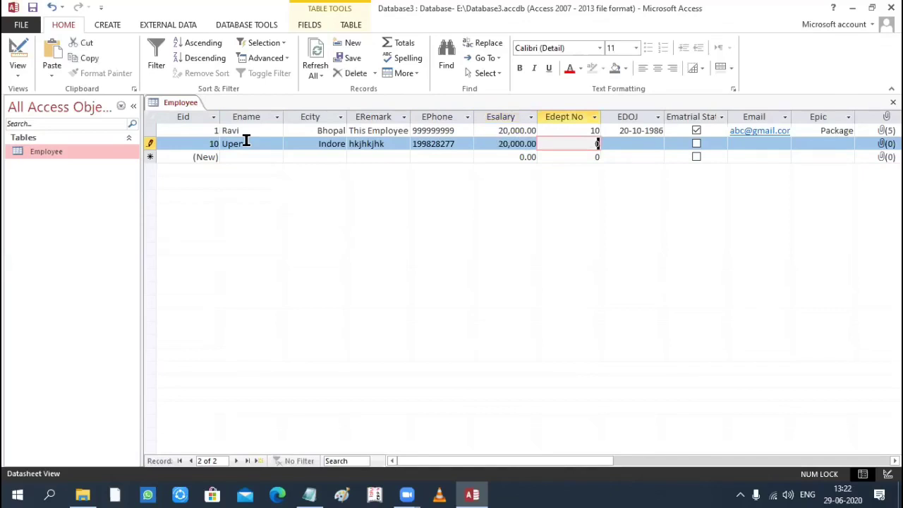
- Set department number 20 and joining date 1/10/1986
{"action": "type", "text": "20"}
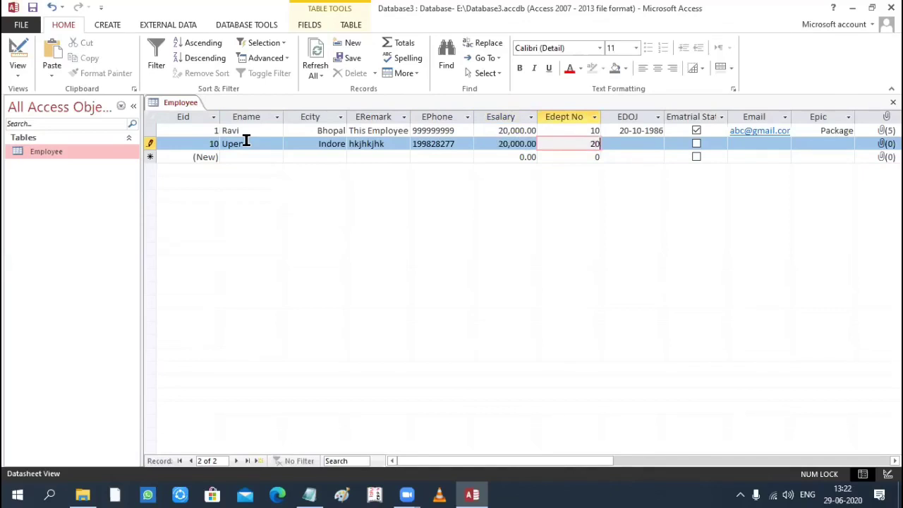
{"action": "type", "text": "1"}
{"action": "key", "text": "BackSpace"}
{"action": "key", "text": "Tab"}
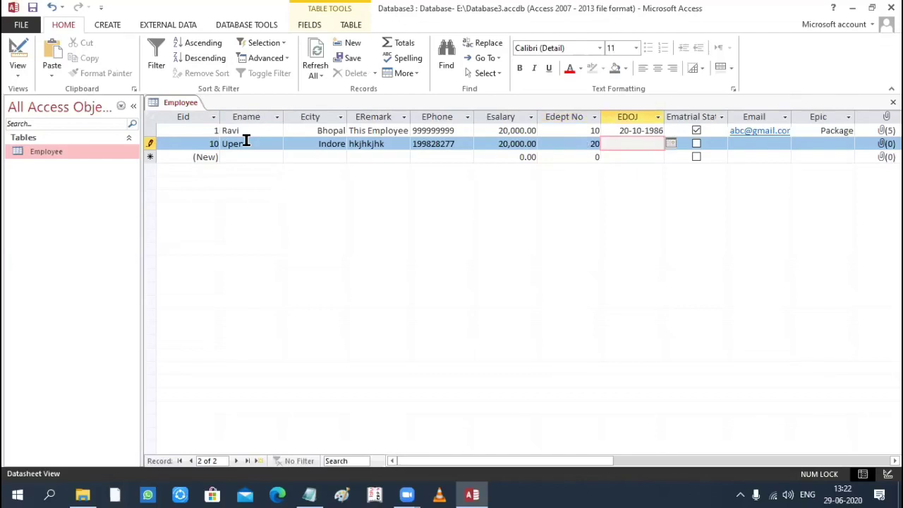
{"action": "type", "text": "1/10/1986"}
{"action": "key", "text": "Tab"}
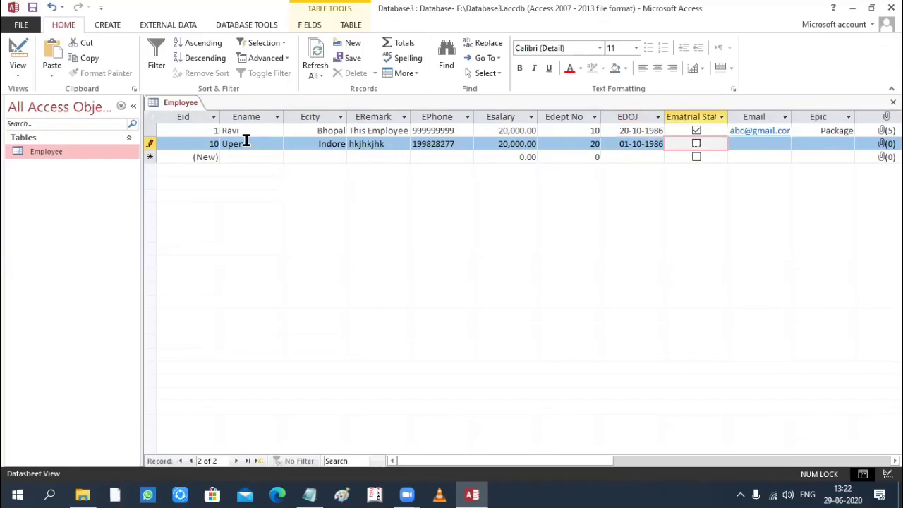
- Tick marital status and fill in the employee's e-mail address
{"action": "left_click", "coordinate": [696, 146]}
{"action": "left_click", "coordinate": [742, 142]}
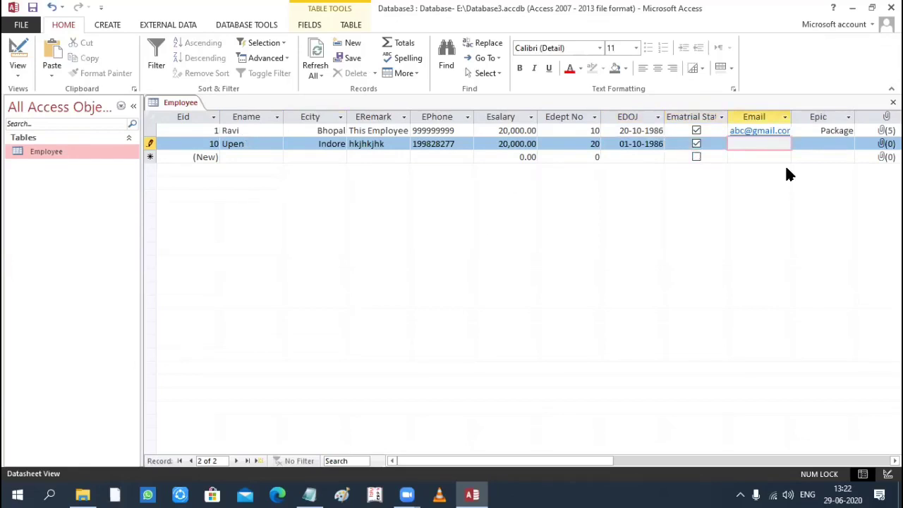
{"action": "type", "text": "efg@gamil.com"}
{"action": "key", "text": "Tab"}
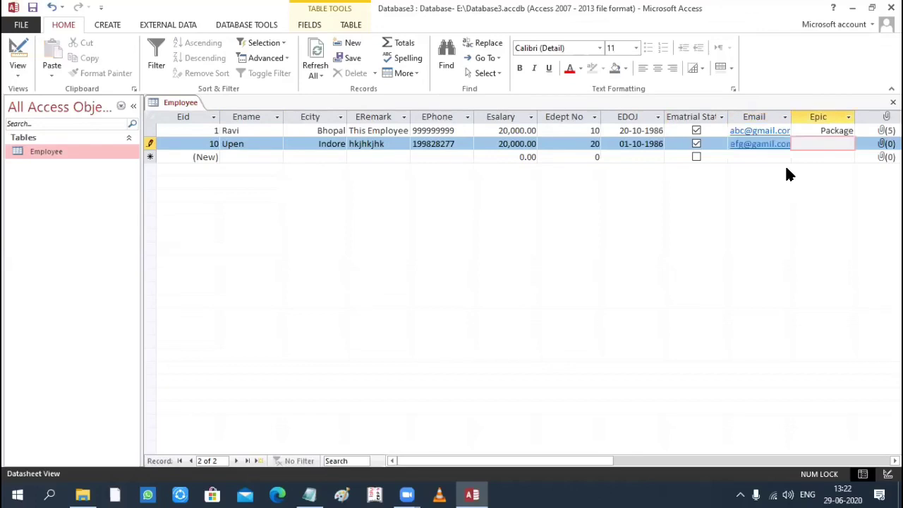
{"action": "key", "text": "Tab"}
{"action": "key", "text": "Tab"}
{"action": "key", "text": "Tab"}
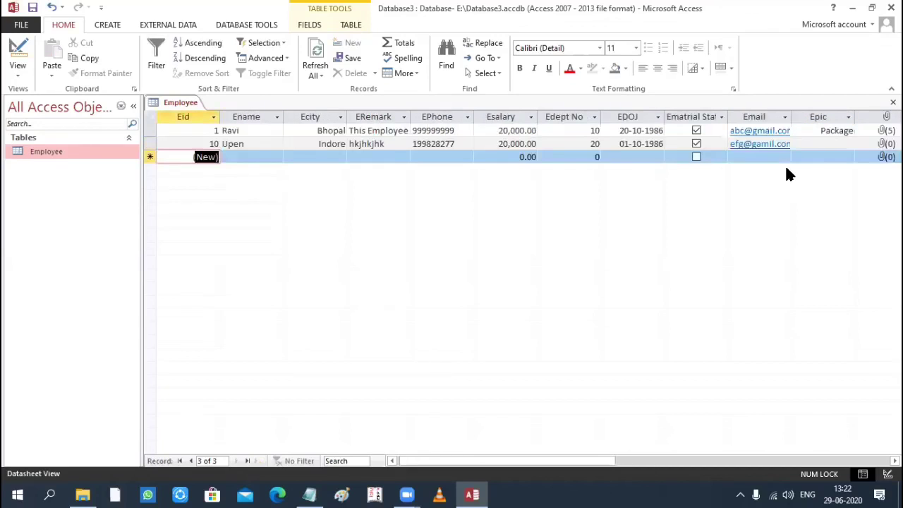
- Delete record 10's phone number so its EPhone cell is left blank
{"action": "left_click", "coordinate": [464, 142]}
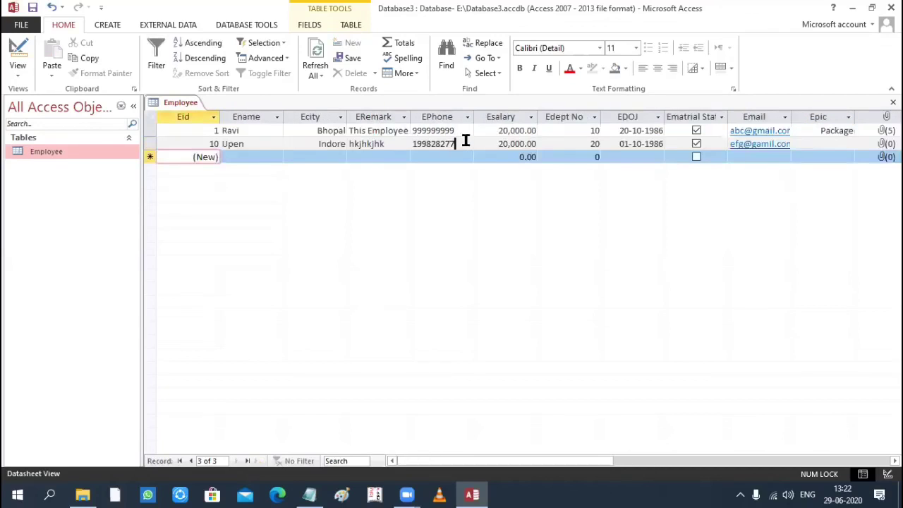
{"action": "key", "text": "BackSpace"}
{"action": "key", "text": "BackSpace"}
{"action": "key", "text": "BackSpace"}
{"action": "key", "text": "BackSpace"}
{"action": "key", "text": "BackSpace"}
{"action": "key", "text": "BackSpace"}
{"action": "key", "text": "BackSpace"}
{"action": "key", "text": "BackSpace"}
{"action": "key", "text": "BackSpace"}
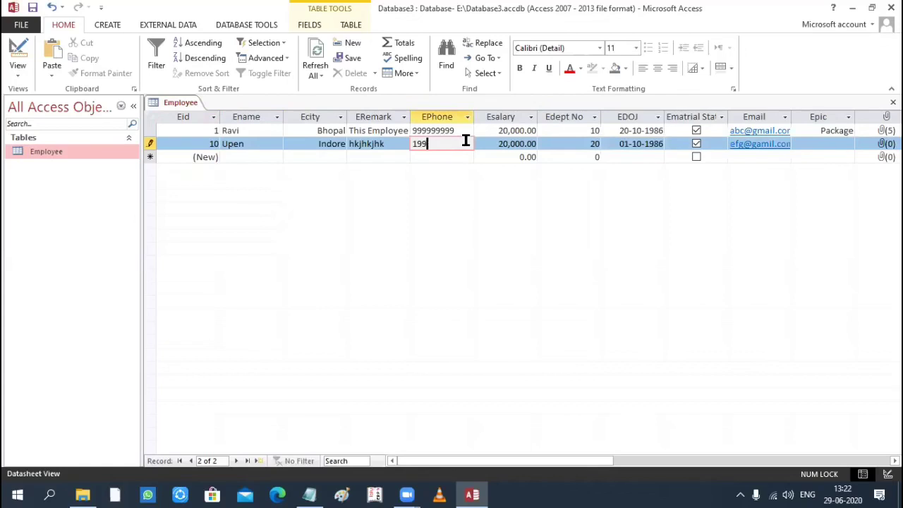
{"action": "key", "text": "Tab"}
{"action": "key", "text": "Tab"}
{"action": "key", "text": "Tab"}
{"action": "key", "text": "Tab"}
{"action": "key", "text": "Tab"}
{"action": "key", "text": "Tab"}
{"action": "key", "text": "Tab"}
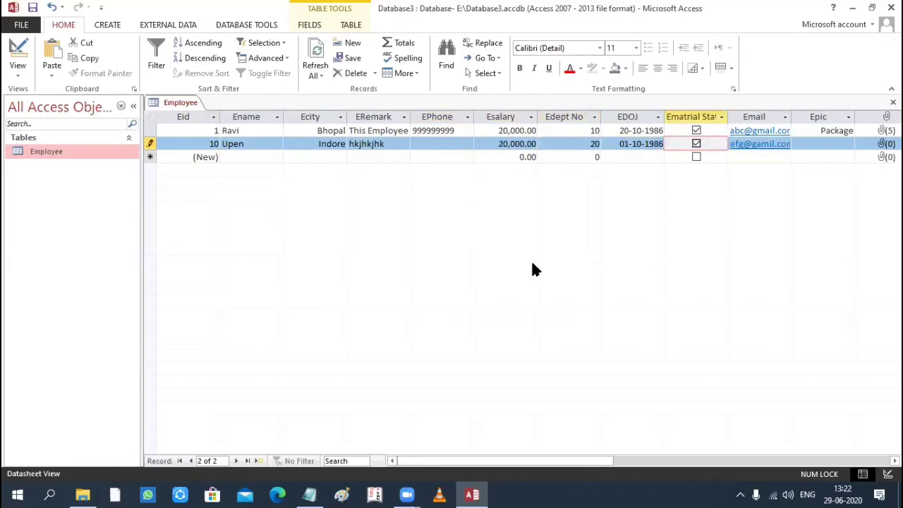
{"action": "key", "text": "Tab"}
{"action": "key", "text": "Tab"}
{"action": "key", "text": "Tab"}
{"action": "key", "text": "Tab"}
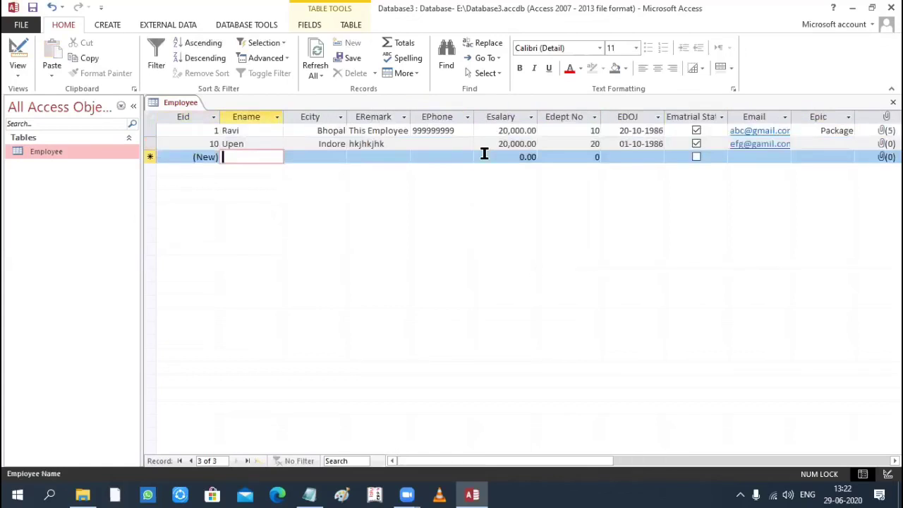
{"action": "left_click", "coordinate": [453, 144]}
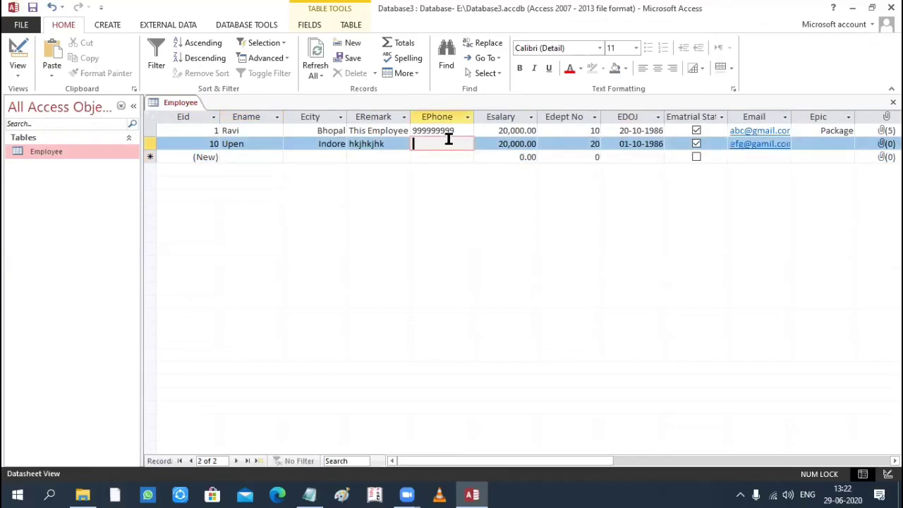
{"action": "left_click", "coordinate": [19, 71]}
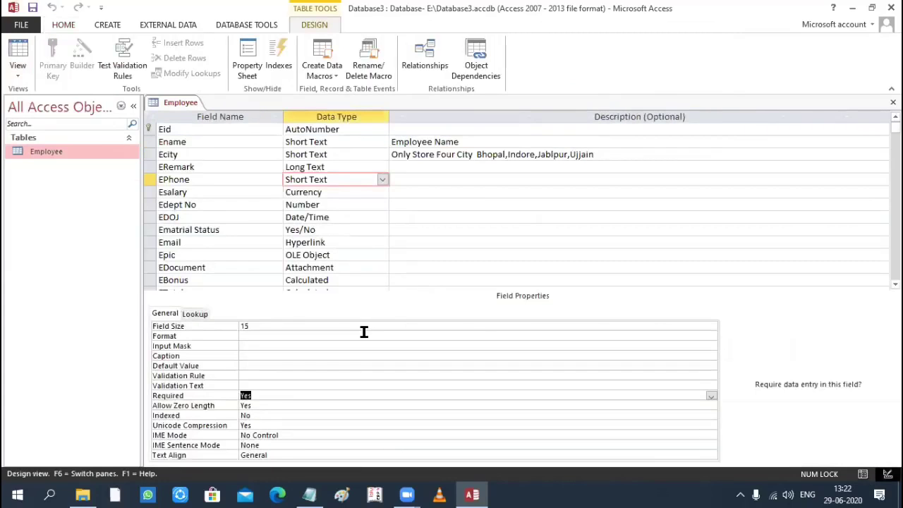
- Confirm EPhone's Required property stays at Yes
{"action": "left_click", "coordinate": [272, 393]}
{"action": "left_click", "coordinate": [711, 396]}
{"action": "left_click", "coordinate": [282, 405]}
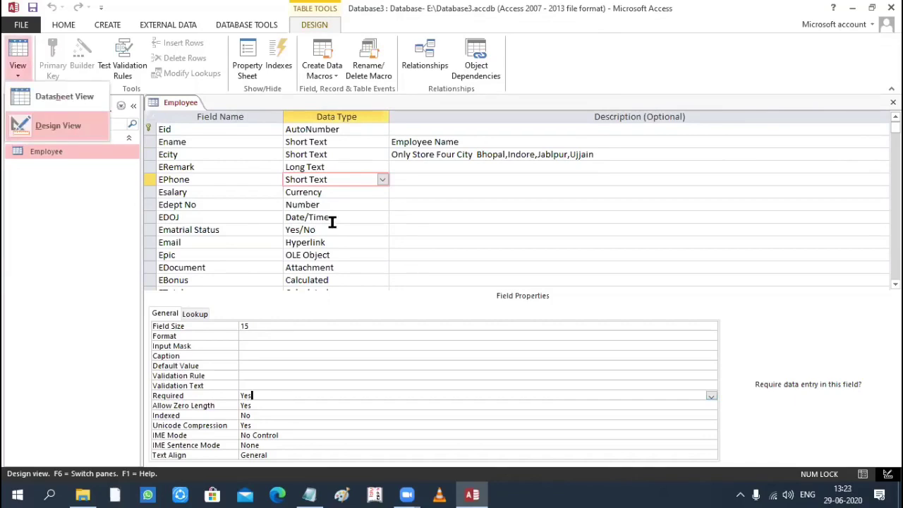
- Switch to Datasheet View and move across record 10's fields
{"action": "left_click", "coordinate": [79, 124]}
{"action": "left_click", "coordinate": [15, 71]}
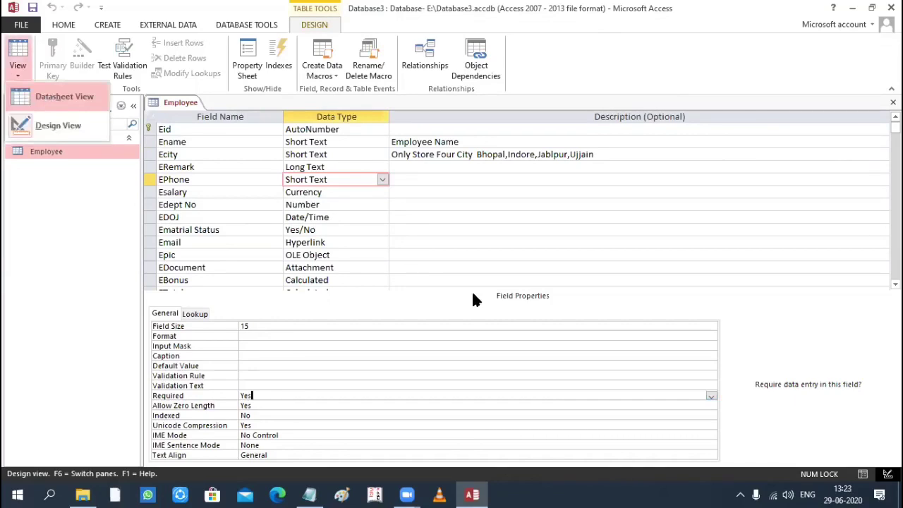
{"action": "key", "text": "Return"}
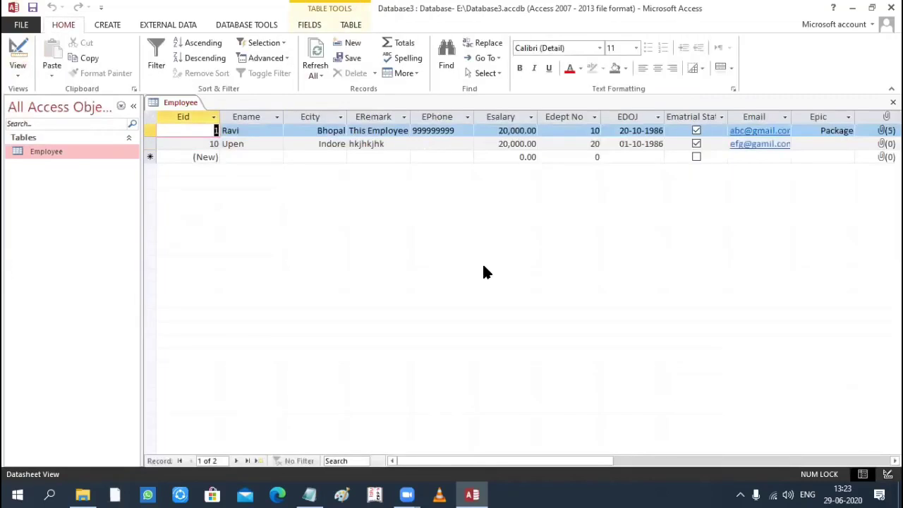
{"action": "key", "text": "Down"}
{"action": "key", "text": "Tab"}
{"action": "key", "text": "Tab"}
{"action": "key", "text": "Tab"}
{"action": "key", "text": "Tab"}
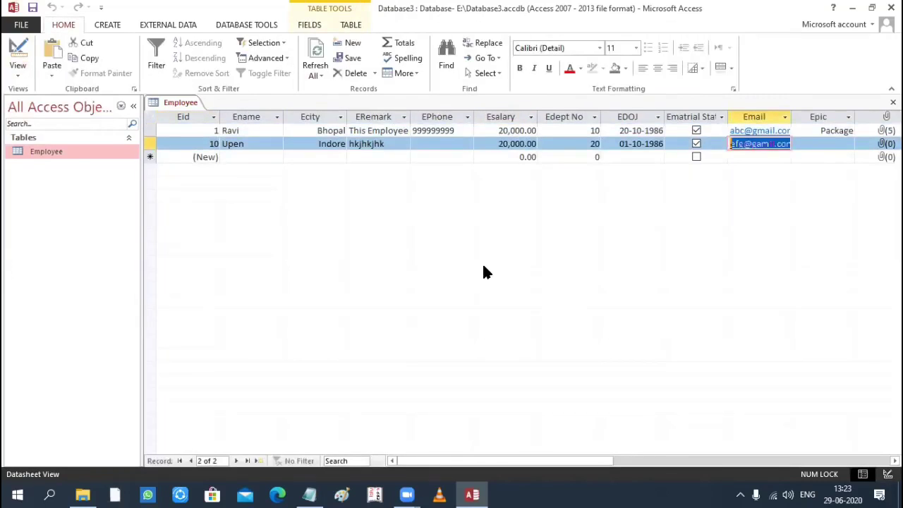
{"action": "key", "text": "Tab"}
{"action": "key", "text": "Tab"}
{"action": "key", "text": "Tab"}
{"action": "key", "text": "Tab"}
{"action": "key", "text": "Down"}
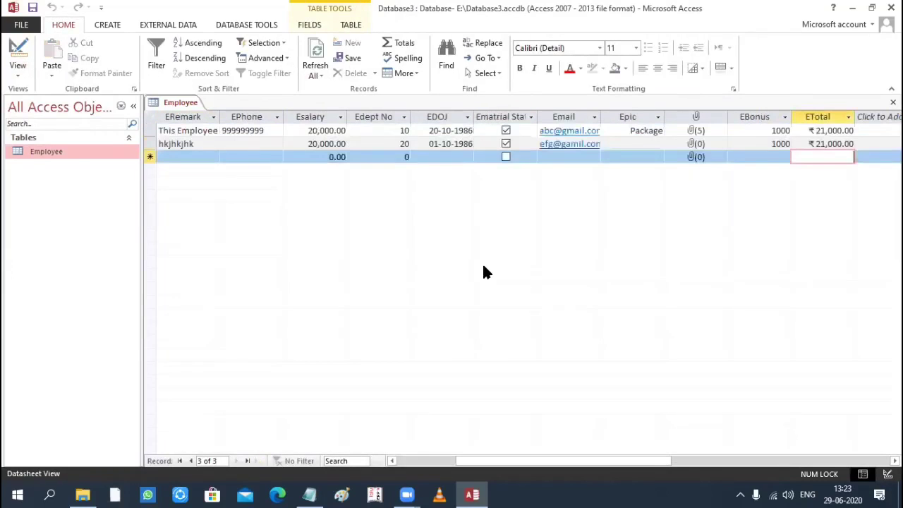
- Return to Design View and select EPhone's Allow Zero Length property
{"action": "left_click", "coordinate": [17, 76]}
{"action": "left_click", "coordinate": [56, 125]}
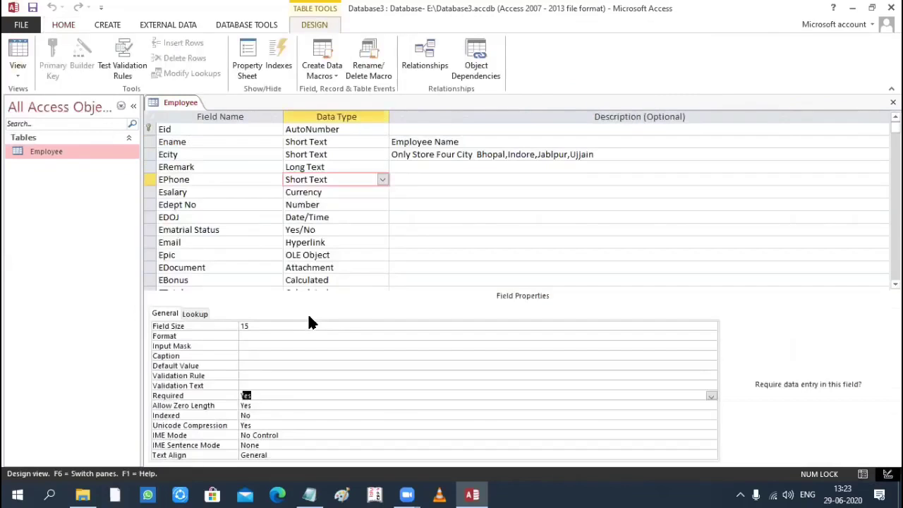
{"action": "scroll", "coordinate": [311, 321], "scroll_direction": "down", "scroll_amount": 3}
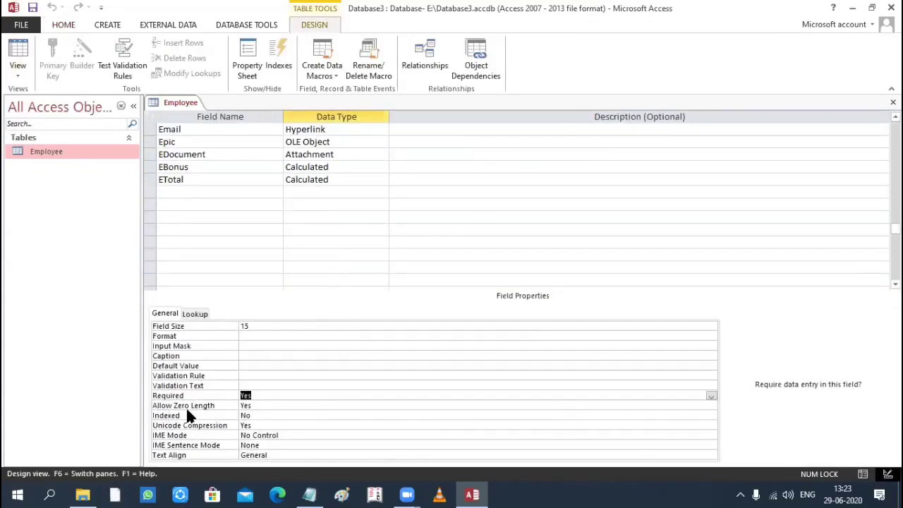
{"action": "left_click", "coordinate": [278, 403]}
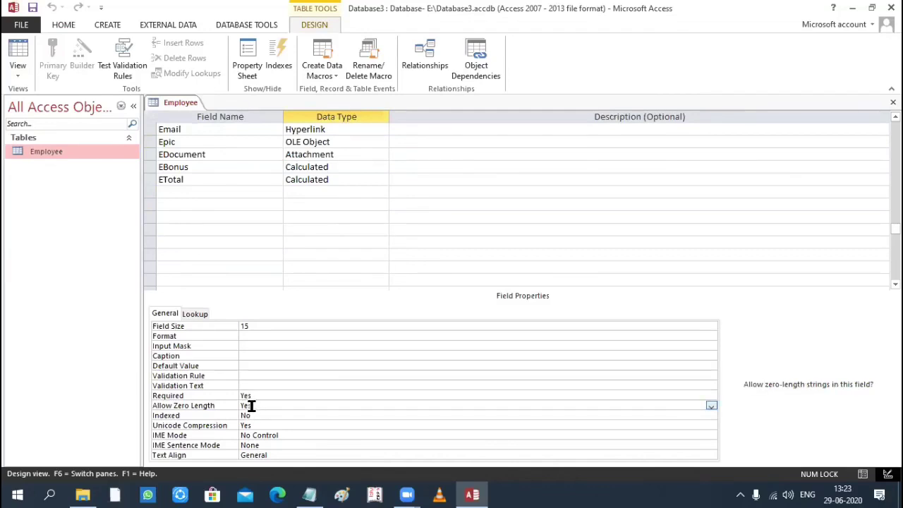
- Set EPhone's Allow Zero Length to No
{"action": "double_click", "coordinate": [243, 405]}
{"action": "left_click_drag", "start_coordinate": [258, 396], "coordinate": [229, 406]}
{"action": "left_click", "coordinate": [228, 406]}
{"action": "left_click", "coordinate": [711, 407]}
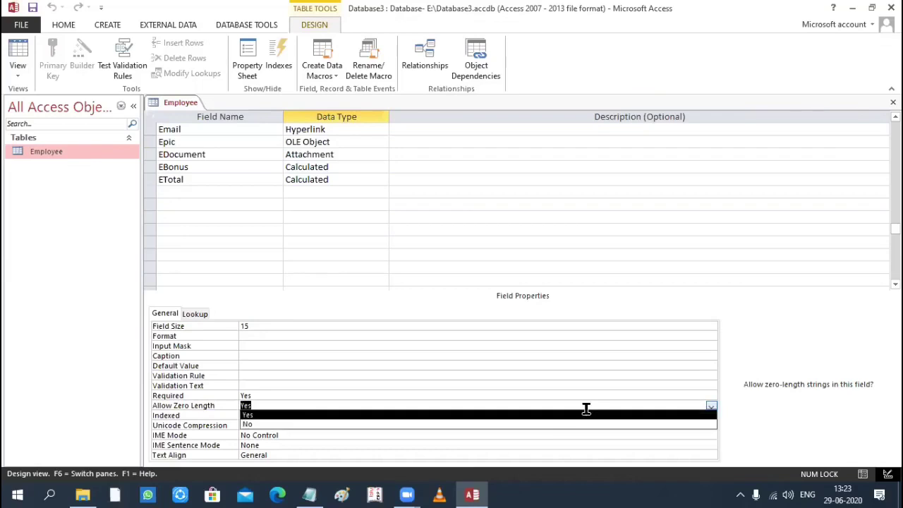
{"action": "left_click", "coordinate": [544, 423]}
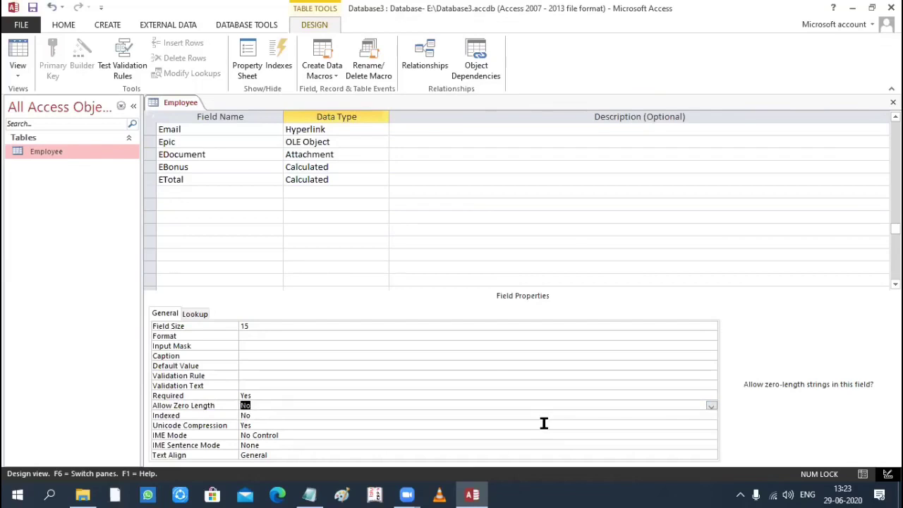
- Save the design, testing existing data and keeping the new setting despite violations
{"action": "key", "text": "ctrl+s"}
{"action": "left_click", "coordinate": [408, 291]}
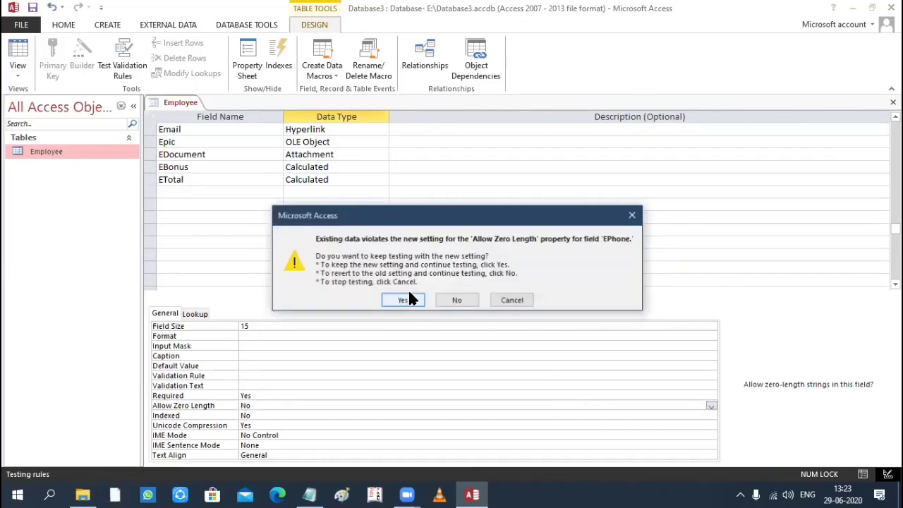
{"action": "left_click", "coordinate": [409, 301]}
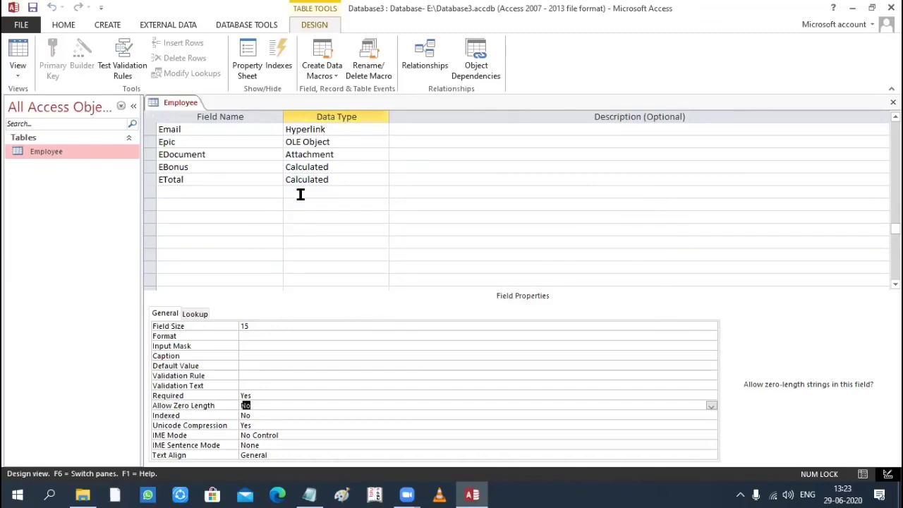
{"action": "left_click", "coordinate": [301, 195]}
{"action": "scroll", "coordinate": [268, 191], "scroll_direction": "up", "scroll_amount": 3}
{"action": "left_click", "coordinate": [257, 180]}
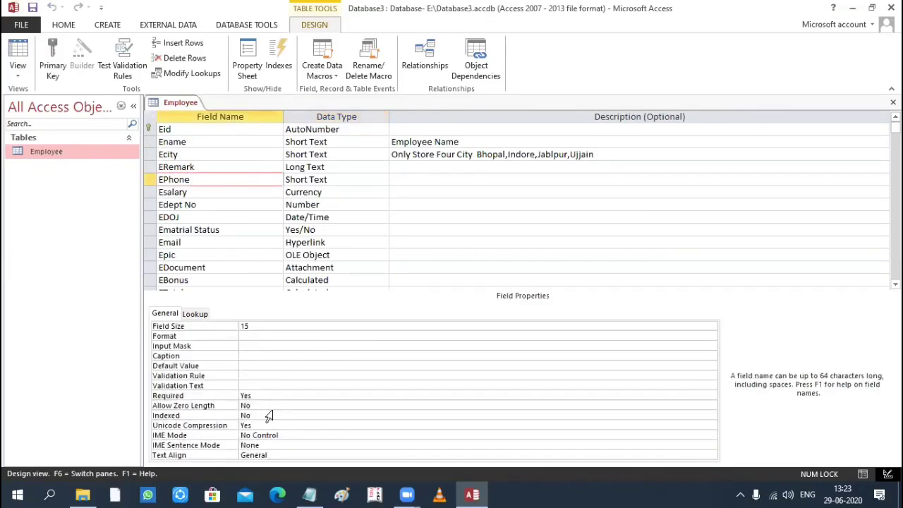
- In Datasheet View, give record 10 a phone number and save it
{"action": "left_click", "coordinate": [17, 67]}
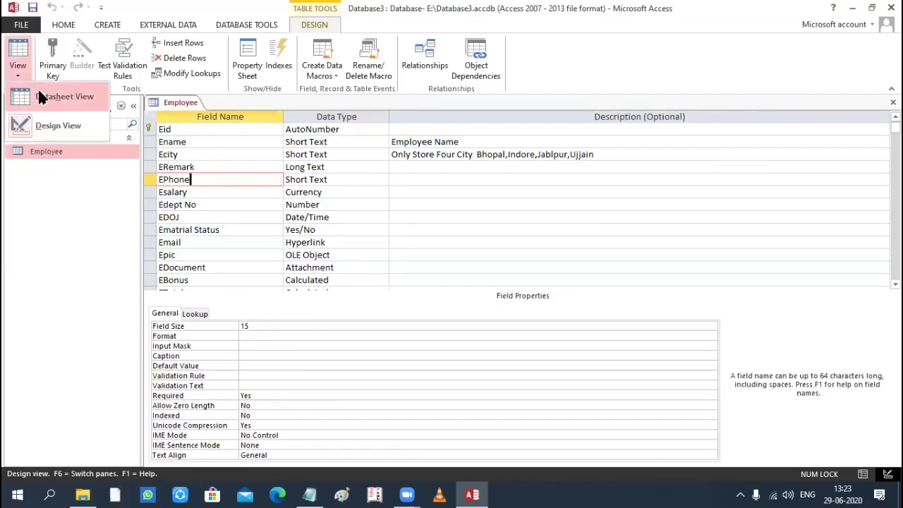
{"action": "left_click", "coordinate": [40, 93]}
{"action": "left_click", "coordinate": [430, 144]}
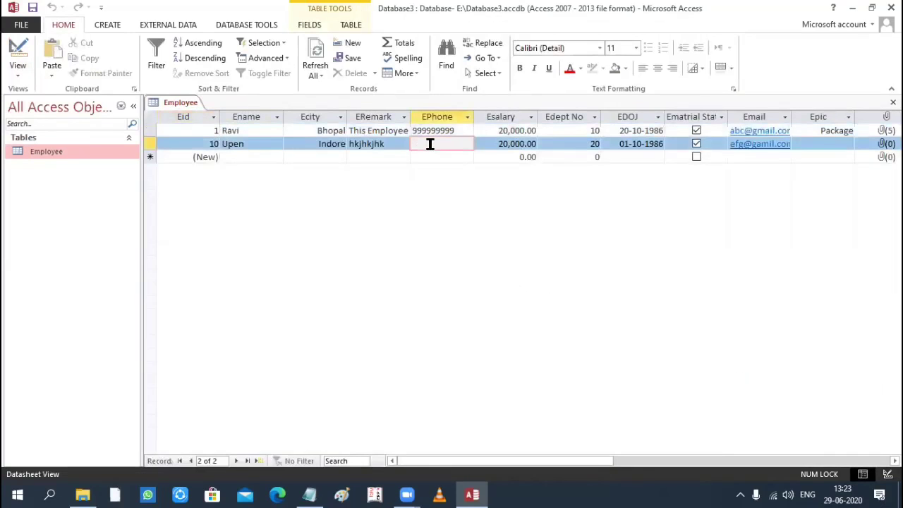
{"action": "type", "text": "31231312"}
{"action": "key", "text": "Tab"}
{"action": "key", "text": "Tab"}
{"action": "key", "text": "Tab"}
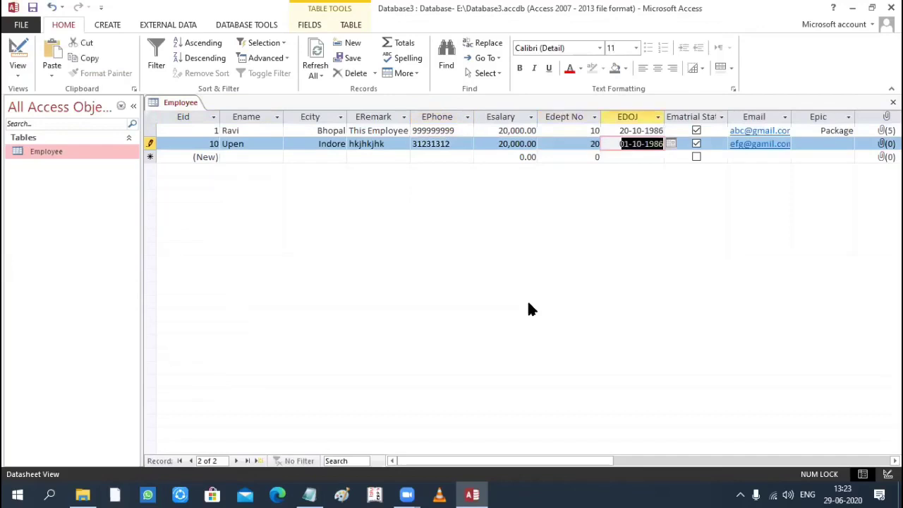
{"action": "key", "text": "Tab"}
{"action": "key", "text": "Tab"}
{"action": "key", "text": "Tab"}
{"action": "key", "text": "Tab"}
{"action": "key", "text": "Tab"}
{"action": "key", "text": "Tab"}
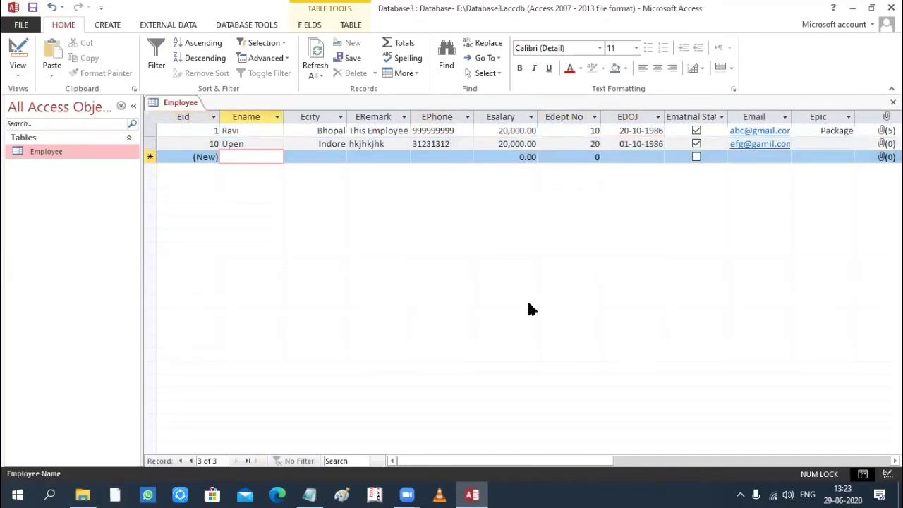
- Start the third record with the employee's name, dismiss the required-phone warning, and return to Design View
{"action": "type", "text": "Pra"}
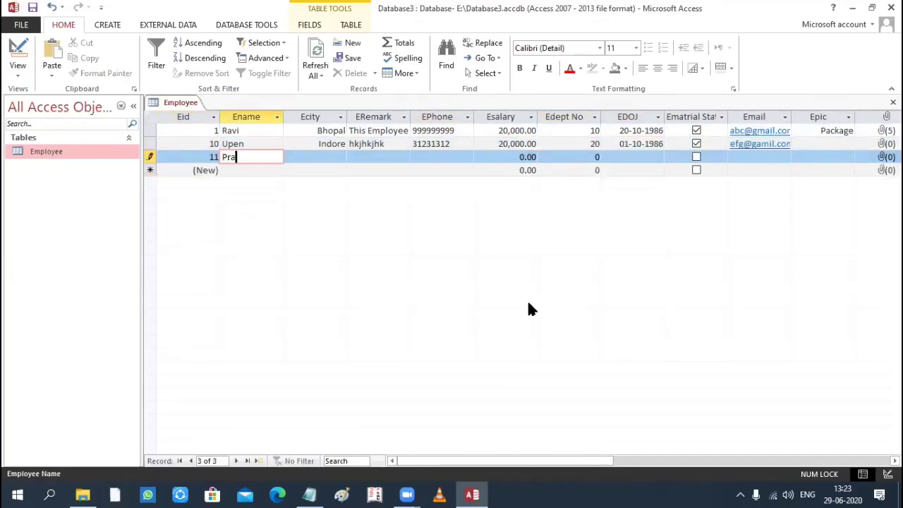
{"action": "type", "text": "dep"}
{"action": "key", "text": "Tab"}
{"action": "key", "text": "Tab"}
{"action": "key", "text": "Tab"}
{"action": "key", "text": "Tab"}
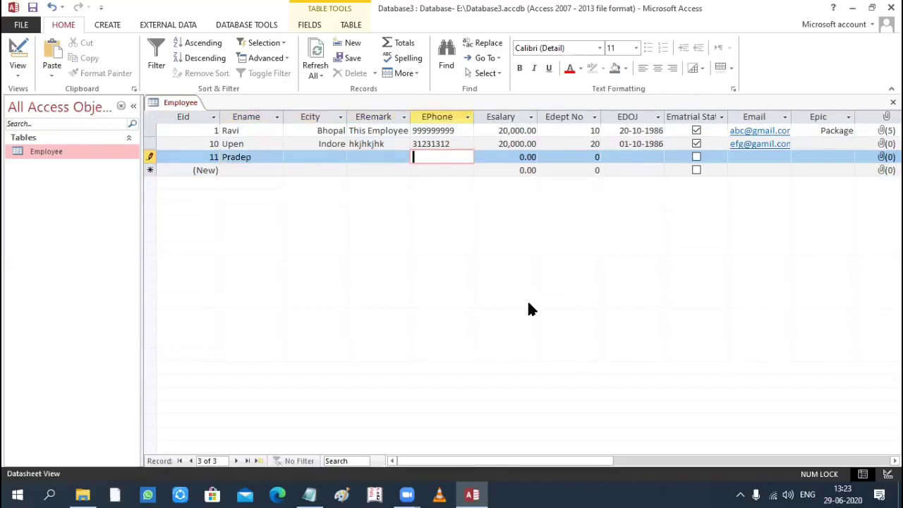
{"action": "key", "text": "Tab"}
{"action": "key", "text": "Tab"}
{"action": "key", "text": "Tab"}
{"action": "key", "text": "Tab"}
{"action": "key", "text": "Tab"}
{"action": "key", "text": "Tab"}
{"action": "key", "text": "Tab"}
{"action": "key", "text": "Tab"}
{"action": "key", "text": "Tab"}
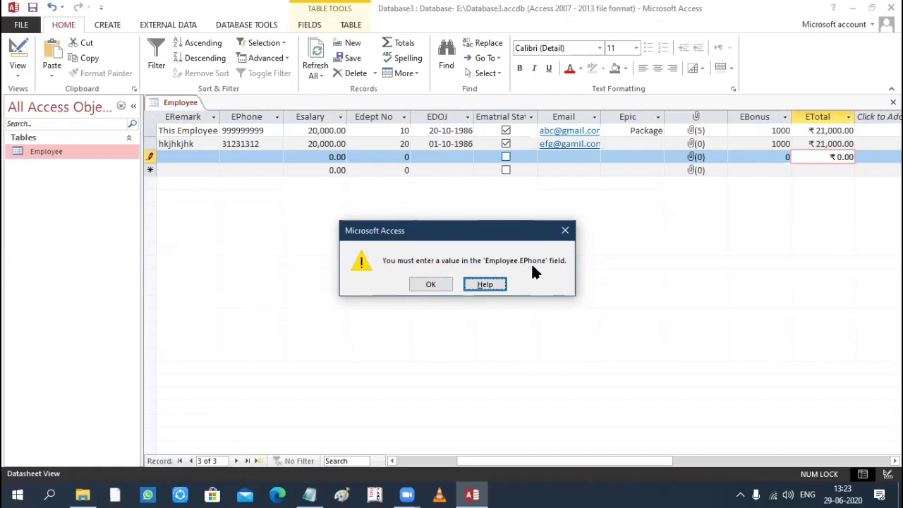
{"action": "left_click", "coordinate": [441, 283]}
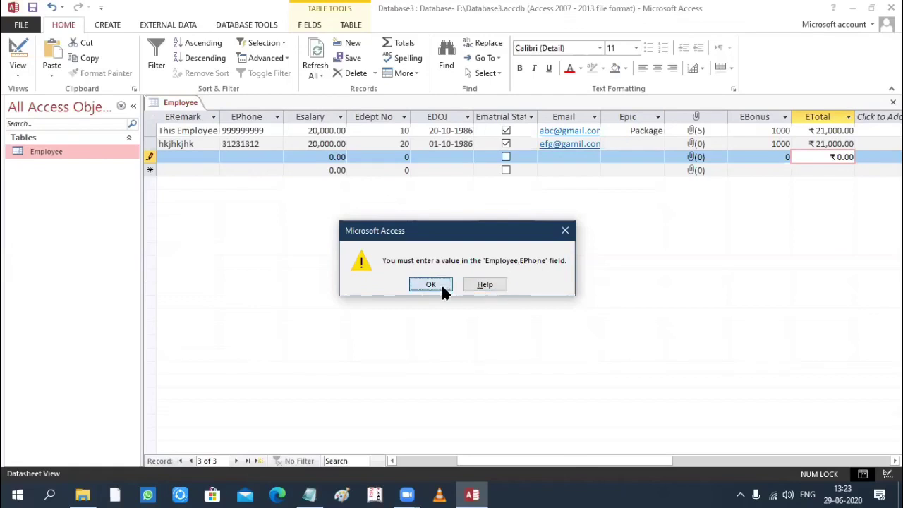
{"action": "left_click", "coordinate": [407, 468]}
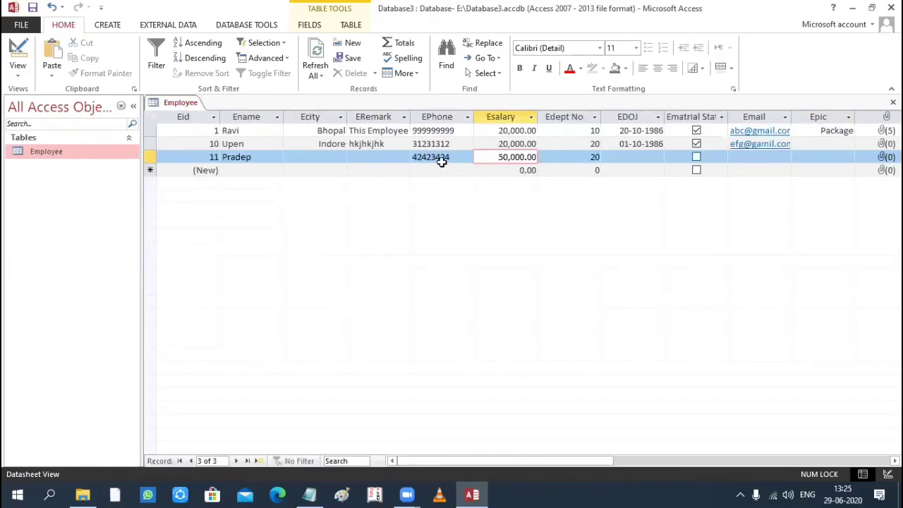
{"action": "left_click", "coordinate": [457, 158]}
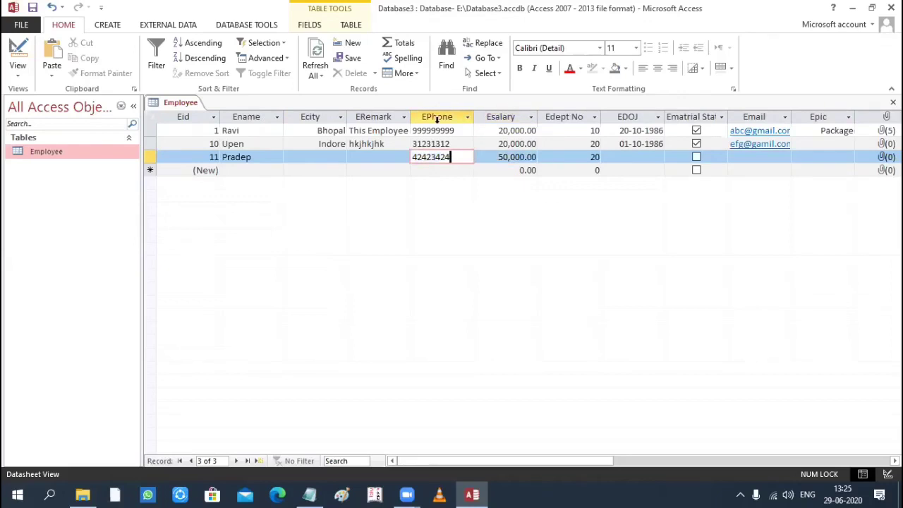
{"action": "left_click", "coordinate": [453, 116]}
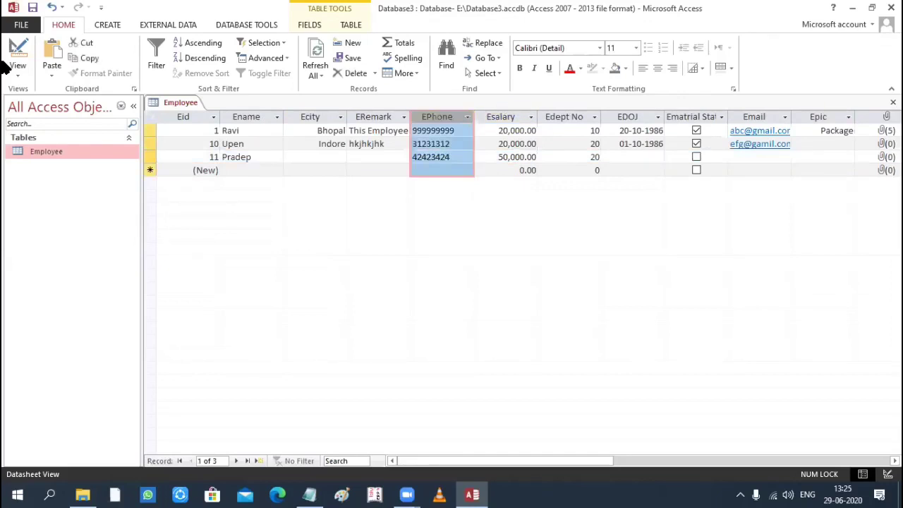
{"action": "left_click", "coordinate": [19, 75]}
{"action": "left_click", "coordinate": [45, 124]}
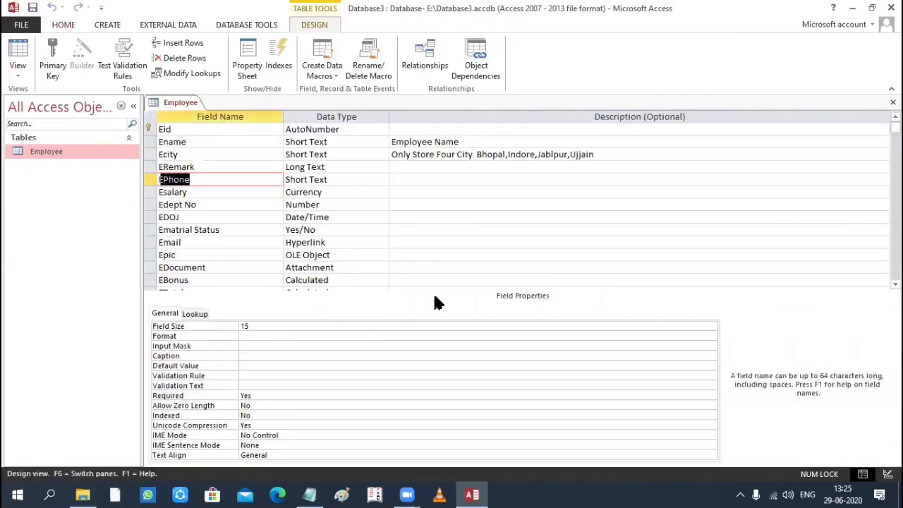
- Inspect EPhone's Required and Allow Zero Length settings
{"action": "left_click", "coordinate": [151, 180]}
{"action": "scroll", "coordinate": [266, 285], "scroll_direction": "down", "scroll_amount": 1}
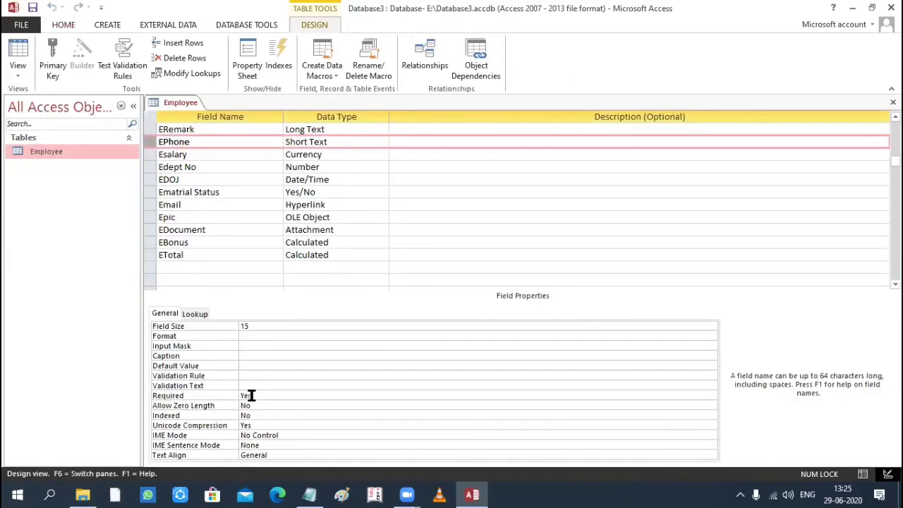
{"action": "left_click", "coordinate": [251, 396]}
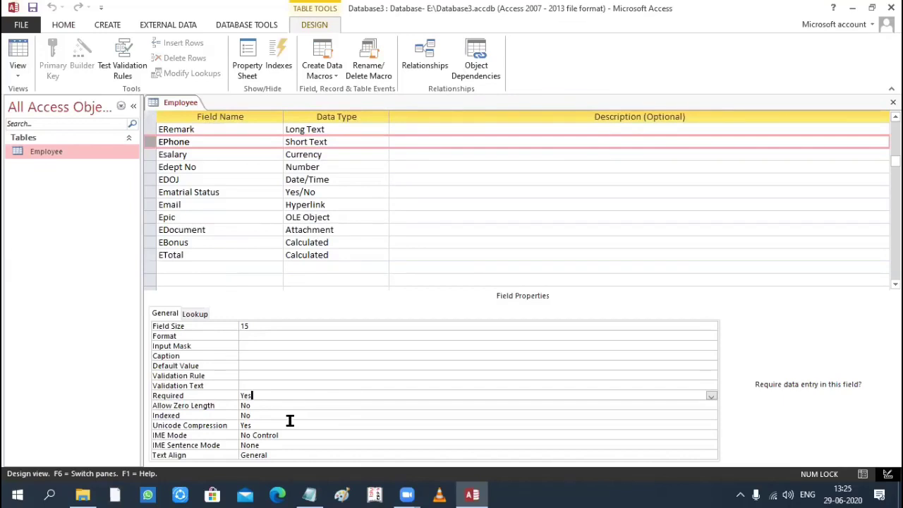
{"action": "left_click", "coordinate": [269, 406]}
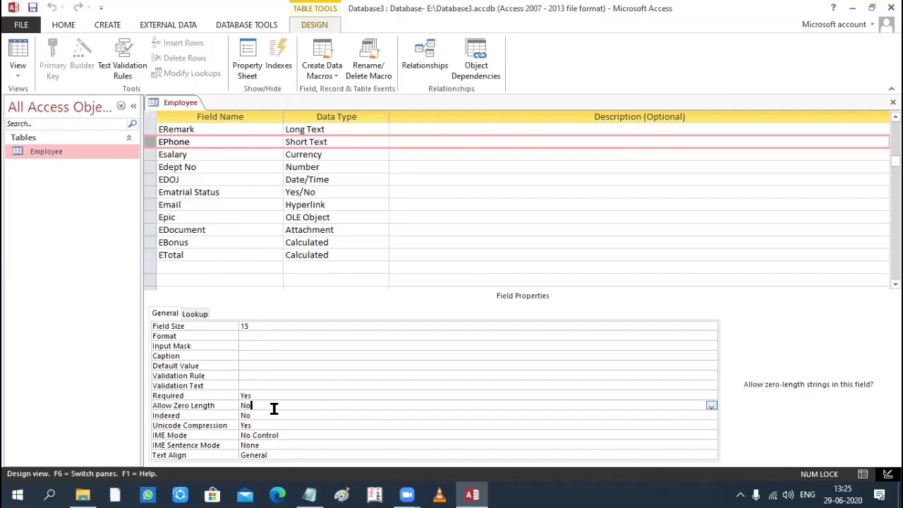
- Select the Caption explanation in the Notepad notes, then switch back to Access
{"action": "key", "text": "alt+Tab"}
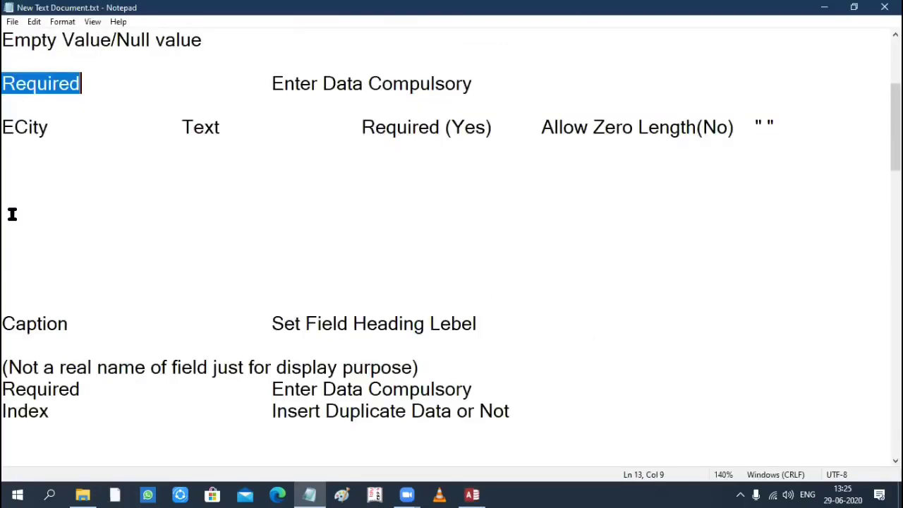
{"action": "scroll", "coordinate": [107, 212], "scroll_direction": "down", "scroll_amount": 2}
{"action": "triple_click", "coordinate": [506, 228]}
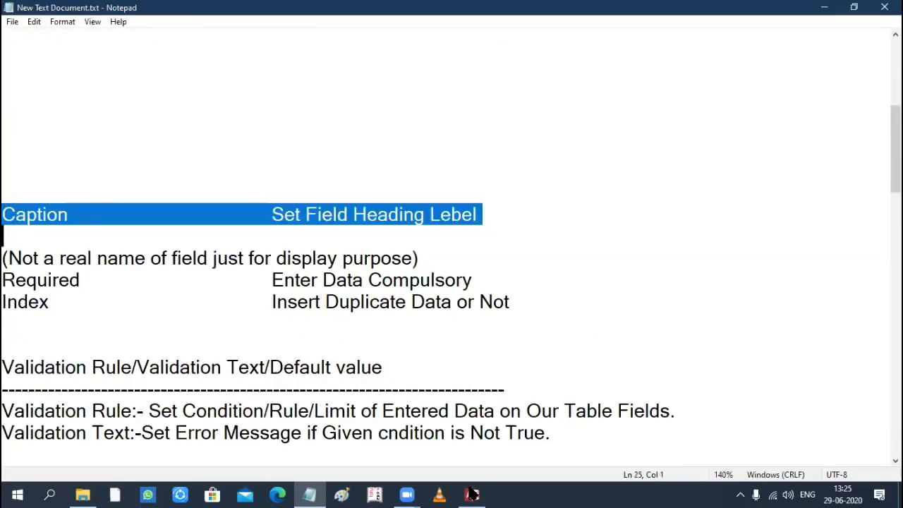
{"action": "key", "text": "alt+Tab"}
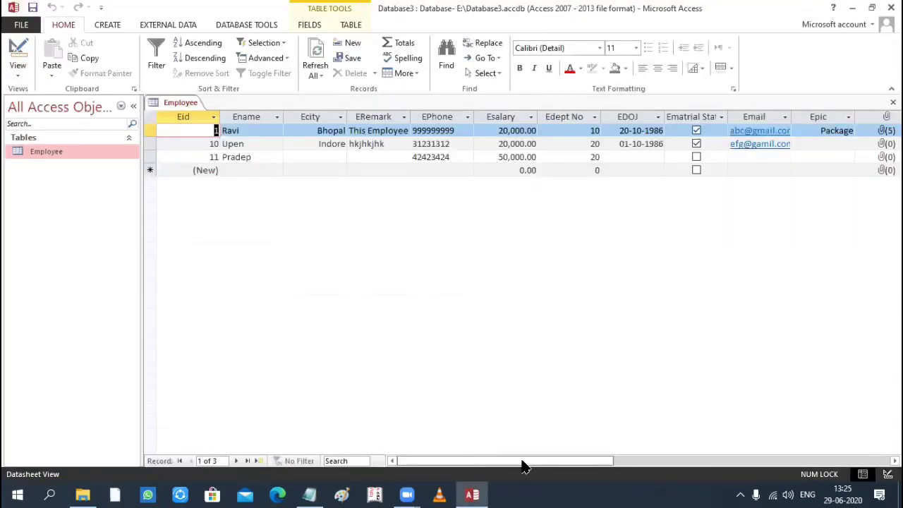
{"action": "scroll", "coordinate": [522, 462], "scroll_direction": "right", "scroll_amount": 2}
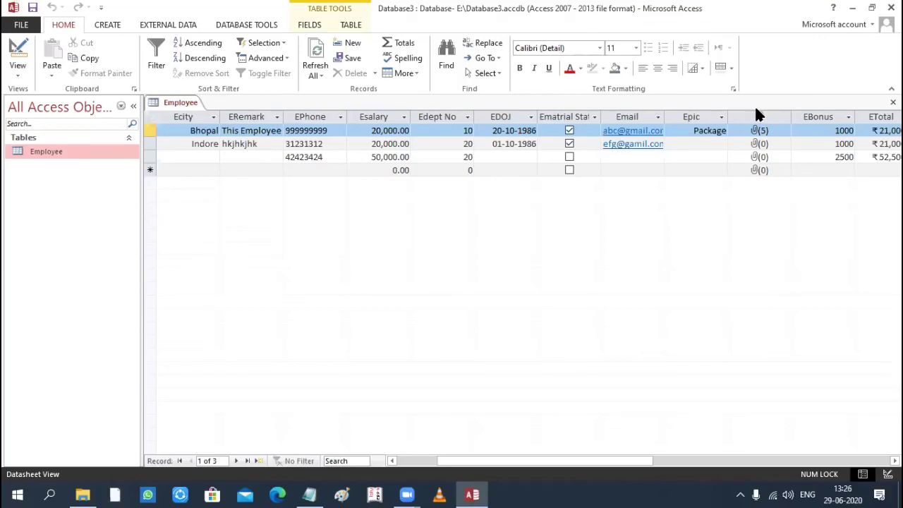
- In Design View, set the EDocument field's Caption to 'Employee Document'
{"action": "left_click", "coordinate": [18, 71]}
{"action": "left_click", "coordinate": [47, 130]}
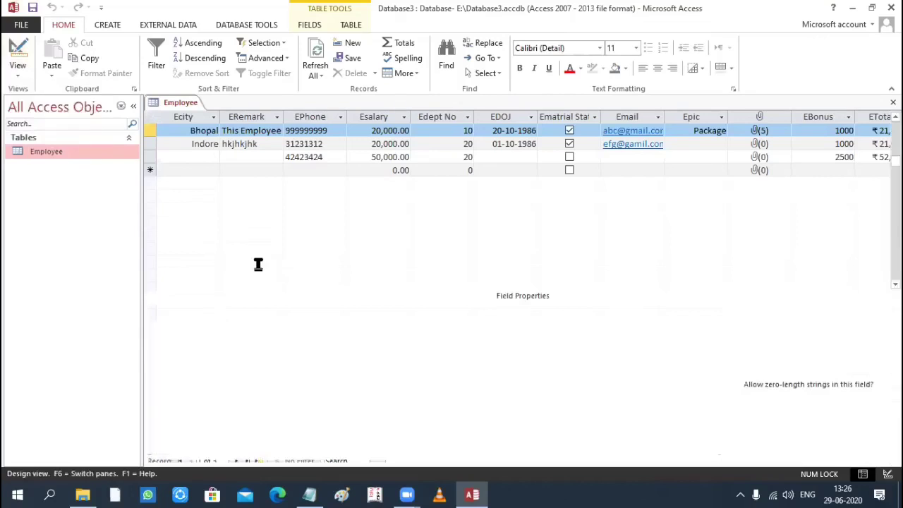
{"action": "left_click", "coordinate": [220, 229]}
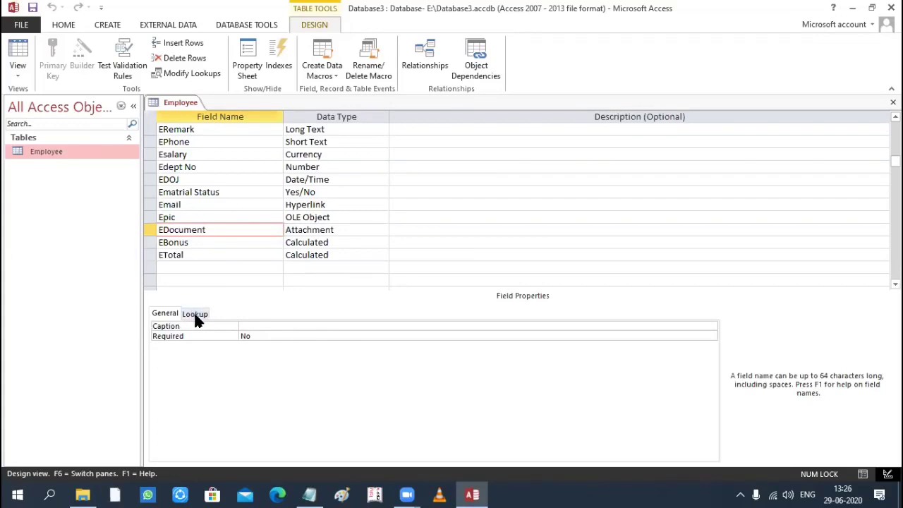
{"action": "left_click", "coordinate": [255, 324]}
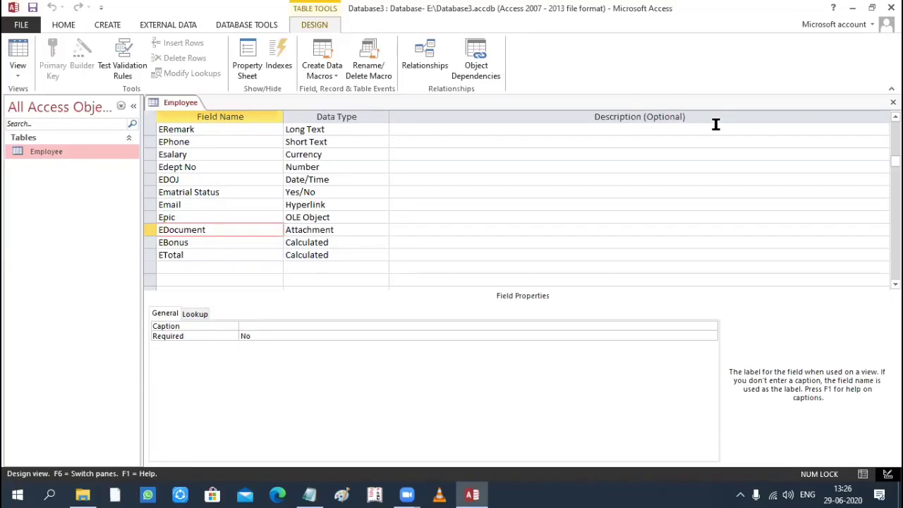
{"action": "type", "text": "Employee Document"}
- Switch to Datasheet View and widen the Employee Document column to show its heading
{"action": "left_click", "coordinate": [27, 74]}
{"action": "left_click", "coordinate": [39, 99]}
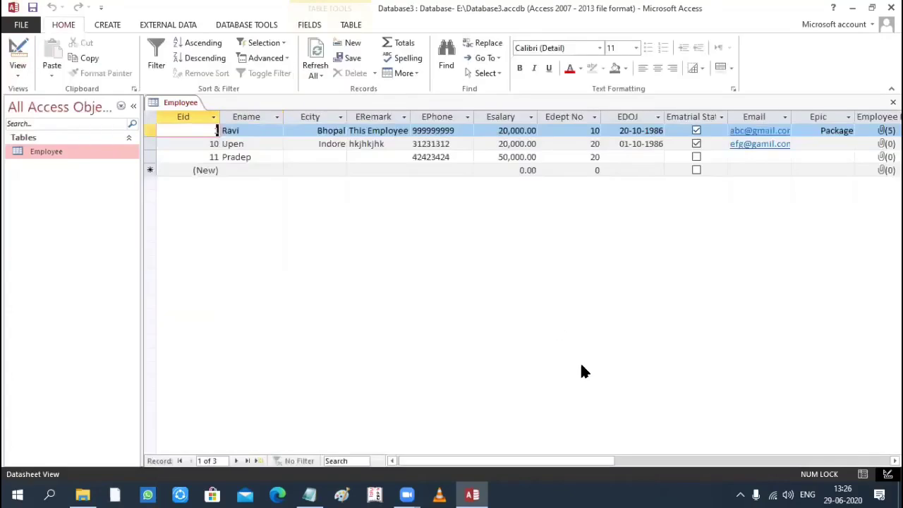
{"action": "left_click_drag", "start_coordinate": [589, 462], "coordinate": [597, 462]}
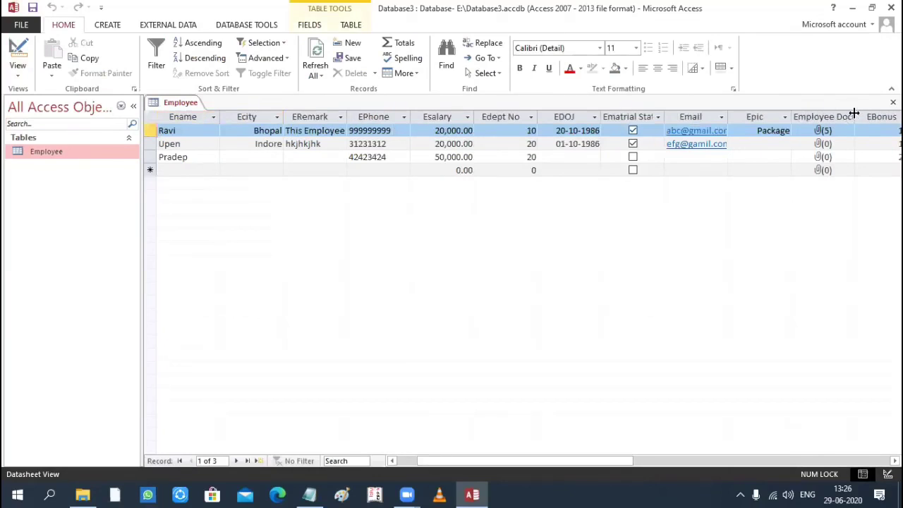
{"action": "left_click_drag", "start_coordinate": [867, 114], "coordinate": [900, 114]}
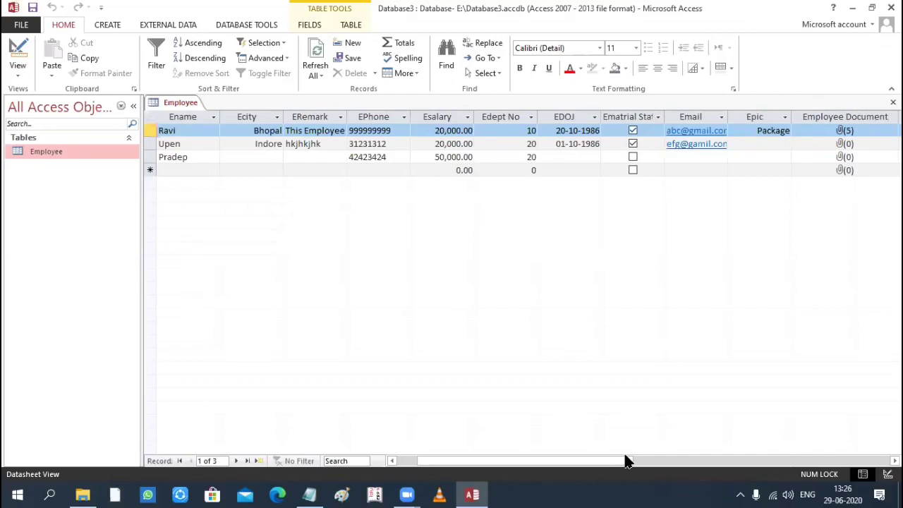
{"action": "left_click_drag", "start_coordinate": [630, 460], "coordinate": [565, 474]}
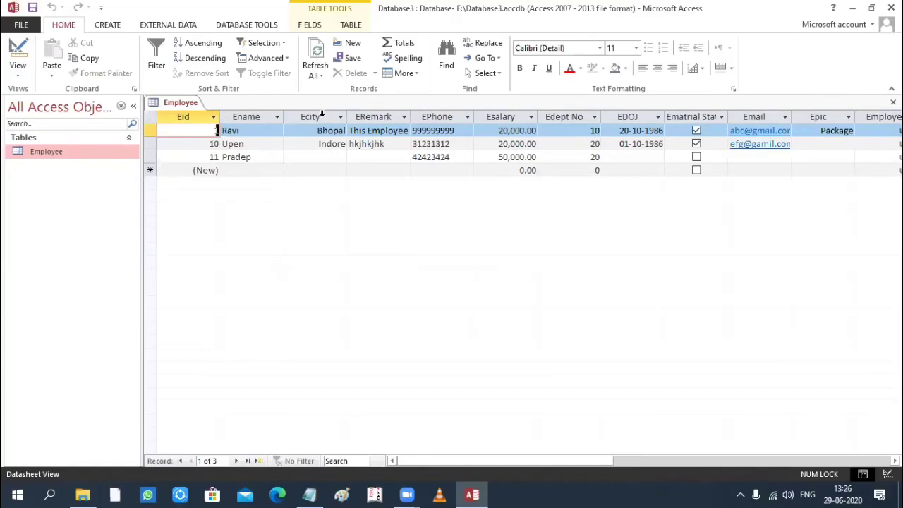
- In Design View, give Ecity the caption 'Employee City', then check the heading in Datasheet View
{"action": "left_click", "coordinate": [17, 74]}
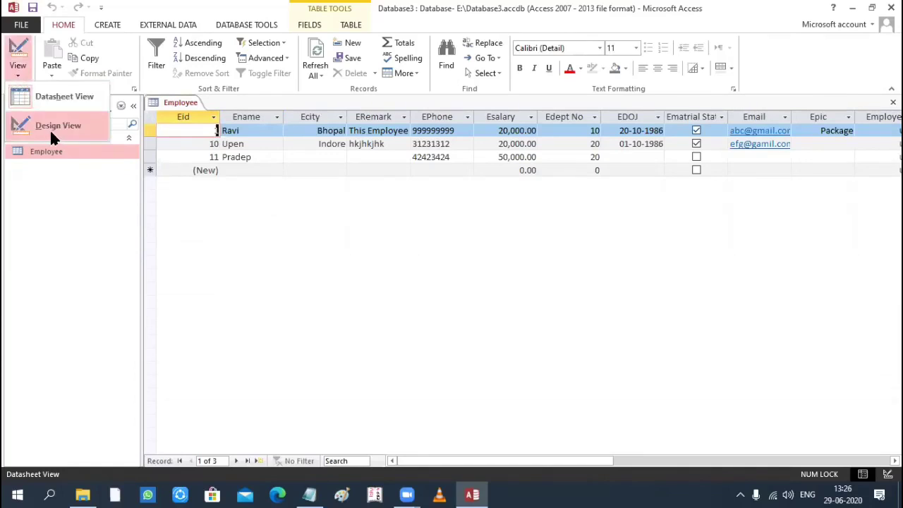
{"action": "left_click", "coordinate": [51, 130]}
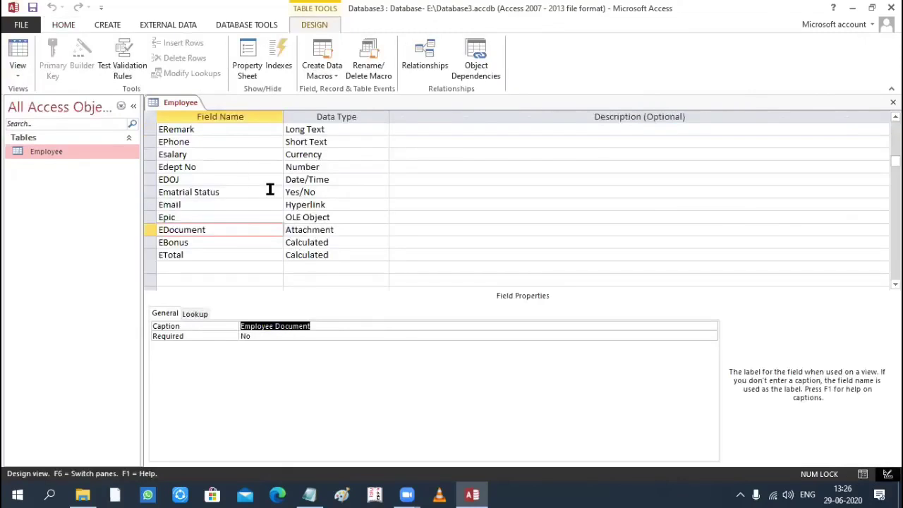
{"action": "scroll", "coordinate": [269, 189], "scroll_direction": "up", "scroll_amount": 1}
{"action": "left_click", "coordinate": [332, 154]}
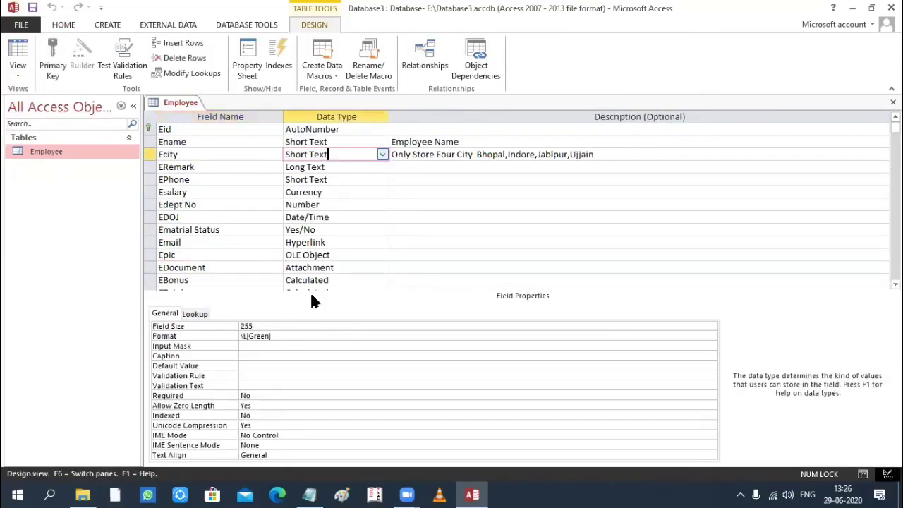
{"action": "left_click", "coordinate": [241, 355]}
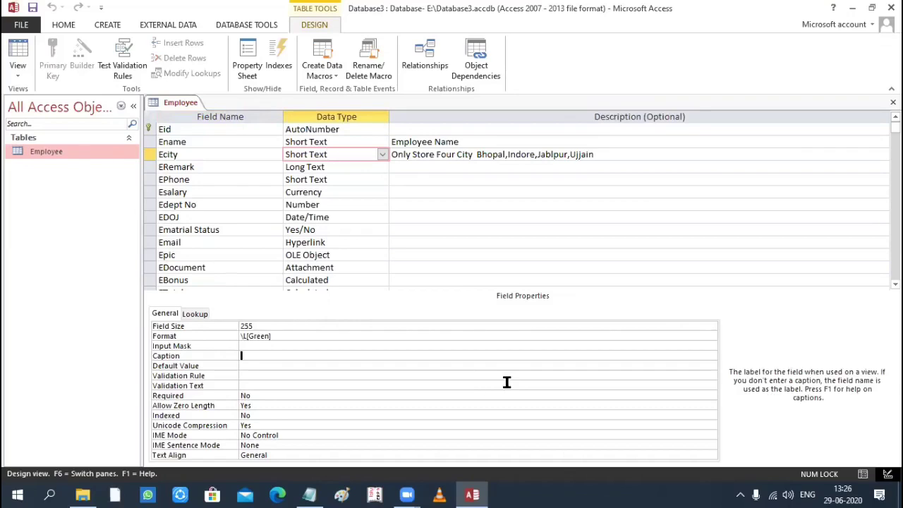
{"action": "type", "text": "Employee City"}
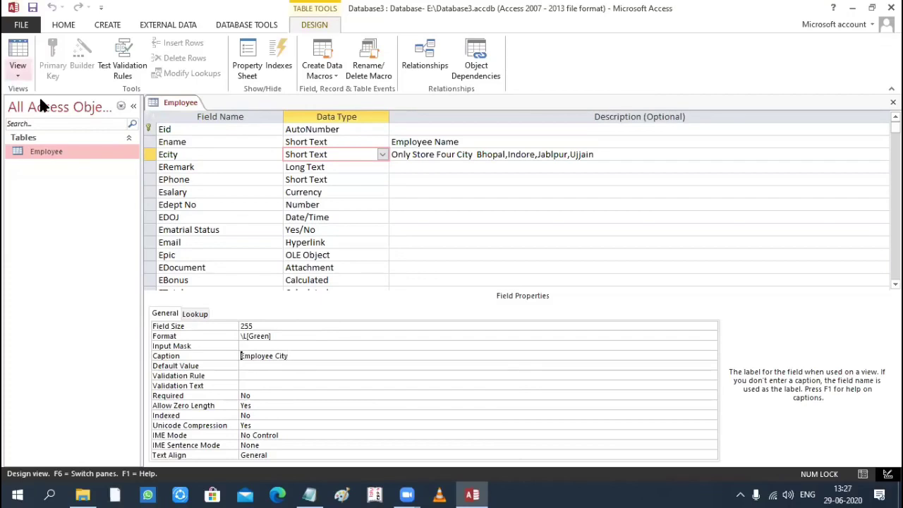
{"action": "left_click", "coordinate": [18, 70]}
{"action": "left_click", "coordinate": [60, 95]}
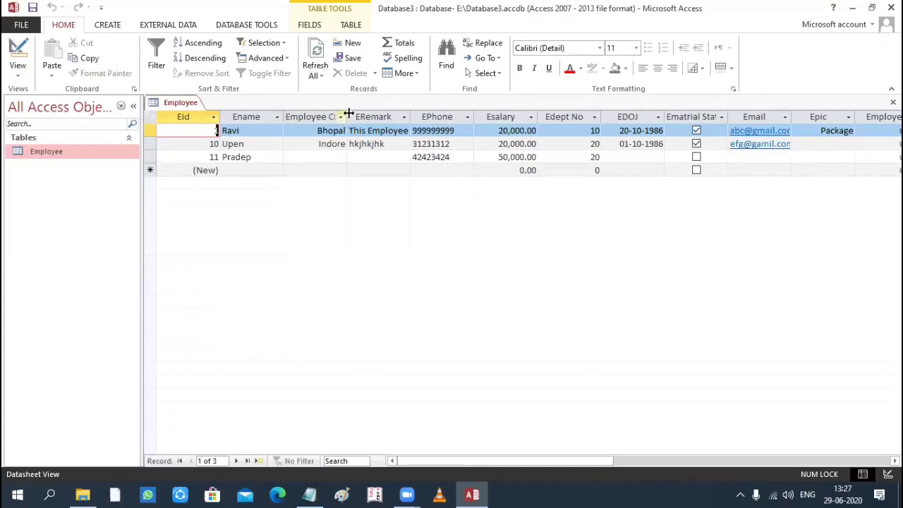
- Widen the Employee City column, then switch the Employee table back to Design View
{"action": "mouse_move", "coordinate": [347, 116]}
{"action": "left_mouse_down"}
{"action": "mouse_move", "coordinate": [386, 114]}
{"action": "mouse_move", "coordinate": [353, 182]}
{"action": "mouse_move", "coordinate": [363, 121]}
{"action": "left_mouse_up"}
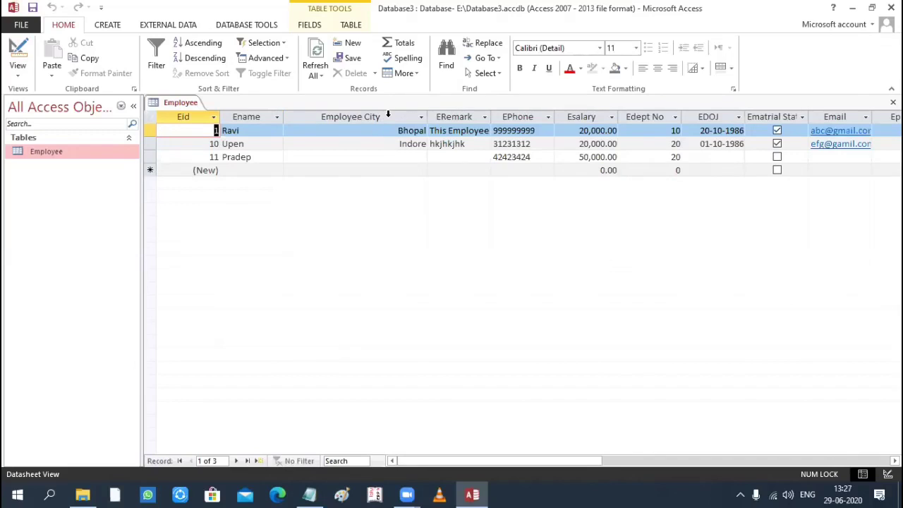
{"action": "left_click", "coordinate": [389, 119]}
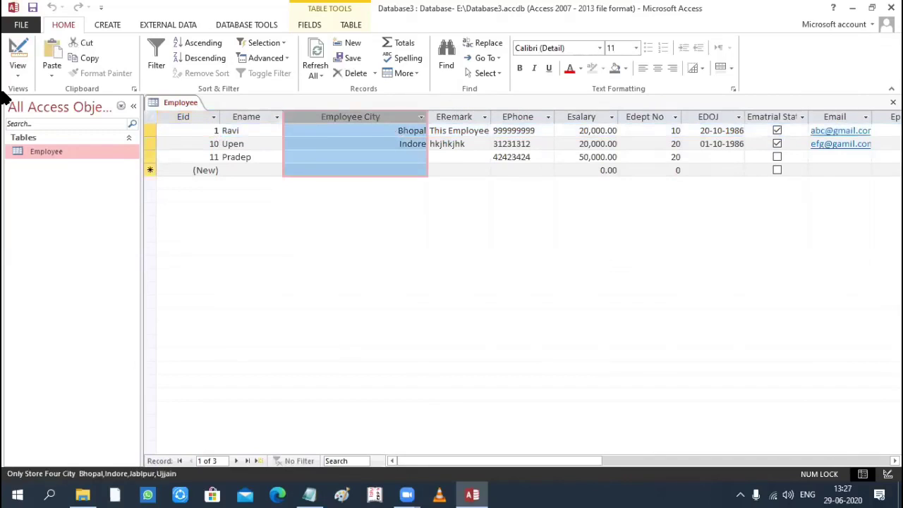
{"action": "left_click", "coordinate": [21, 75]}
{"action": "left_click", "coordinate": [58, 122]}
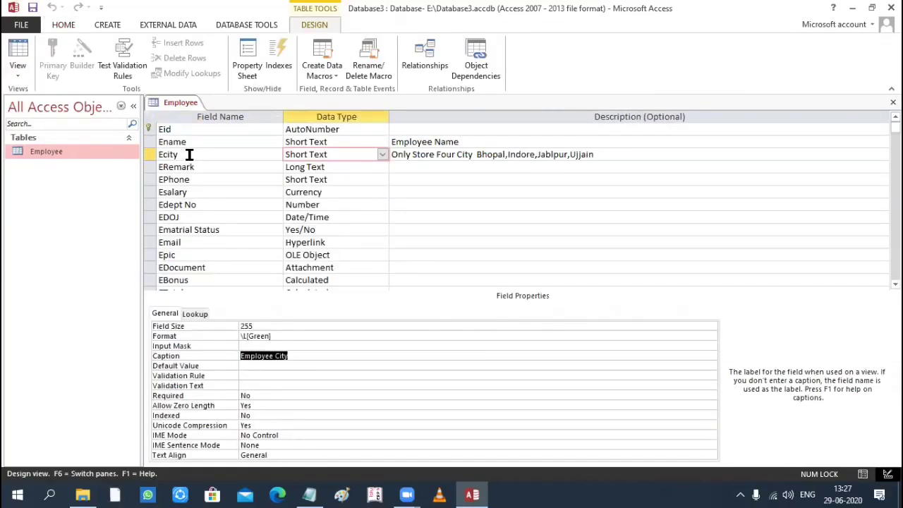
- Delete the [Green] Format value from Ecity and return to the Employee table's datasheet
{"action": "left_click", "coordinate": [189, 153]}
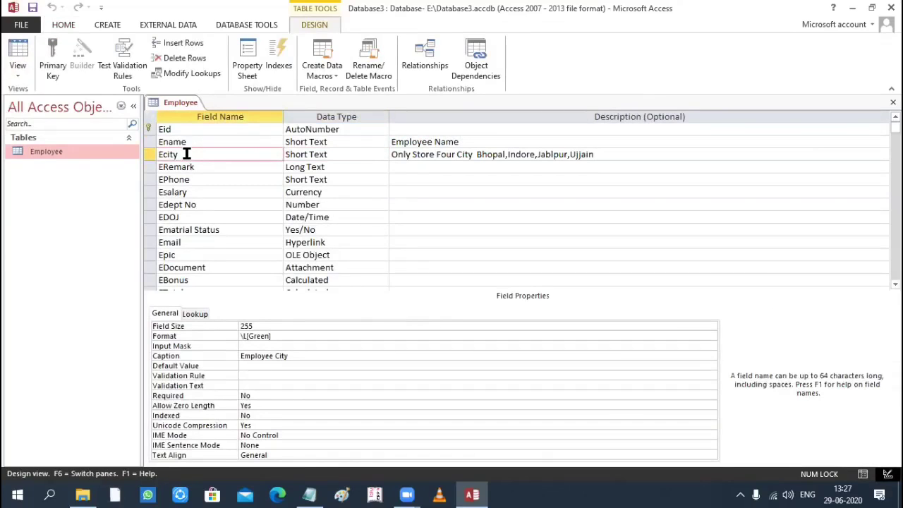
{"action": "left_click", "coordinate": [201, 335]}
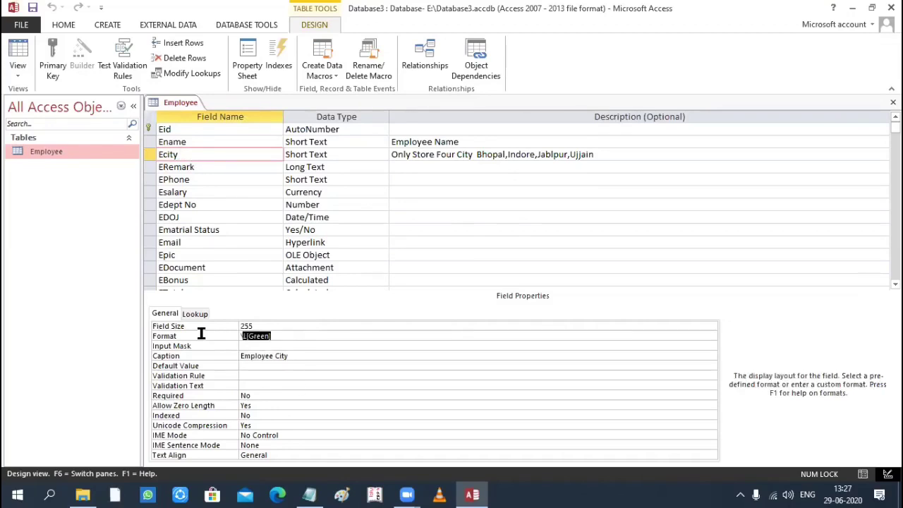
{"action": "key", "text": "Delete"}
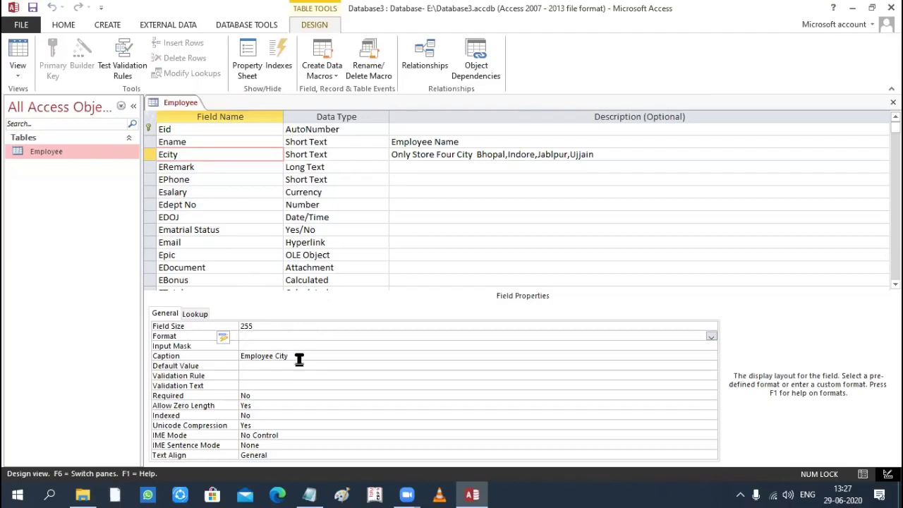
{"action": "left_click", "coordinate": [182, 357]}
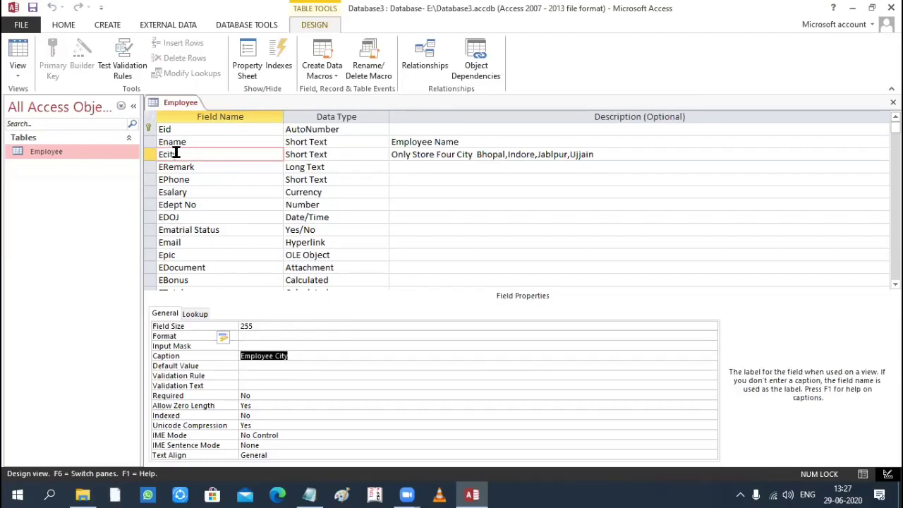
{"action": "left_click", "coordinate": [17, 70]}
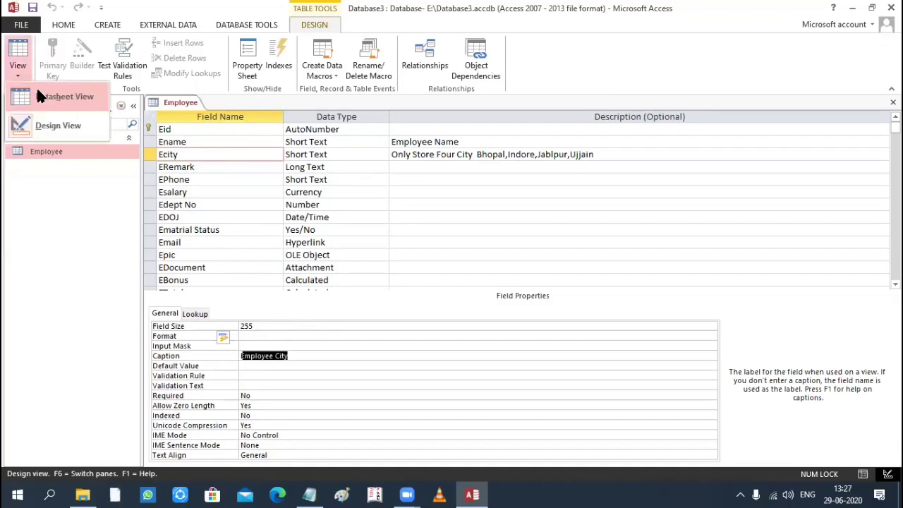
{"action": "left_click", "coordinate": [44, 102]}
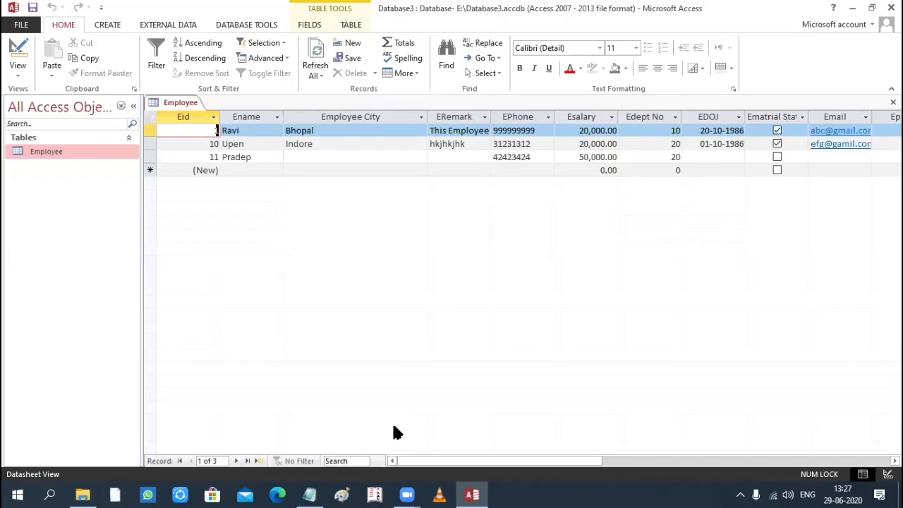
- In the Notepad notes, pull the display-purpose note up under the Caption line
{"action": "left_click", "coordinate": [309, 494]}
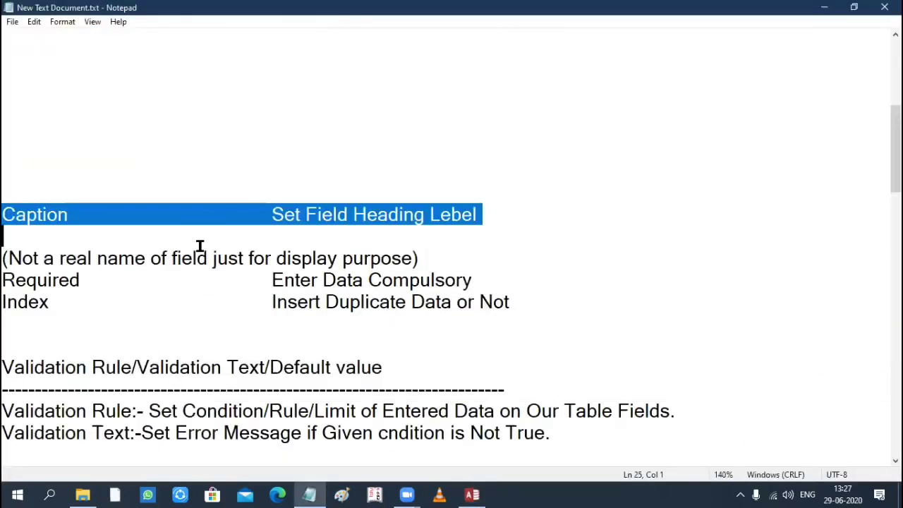
{"action": "left_click", "coordinate": [274, 214]}
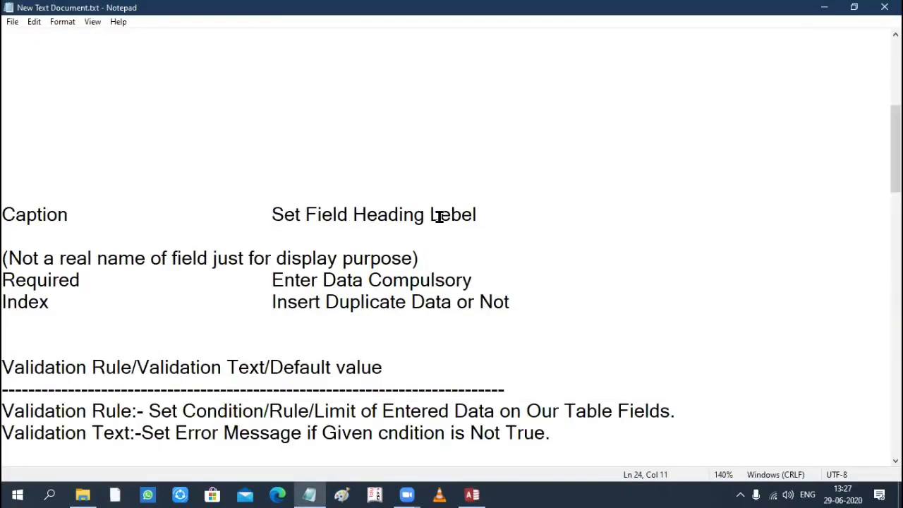
{"action": "left_click_drag", "start_coordinate": [494, 215], "coordinate": [260, 214]}
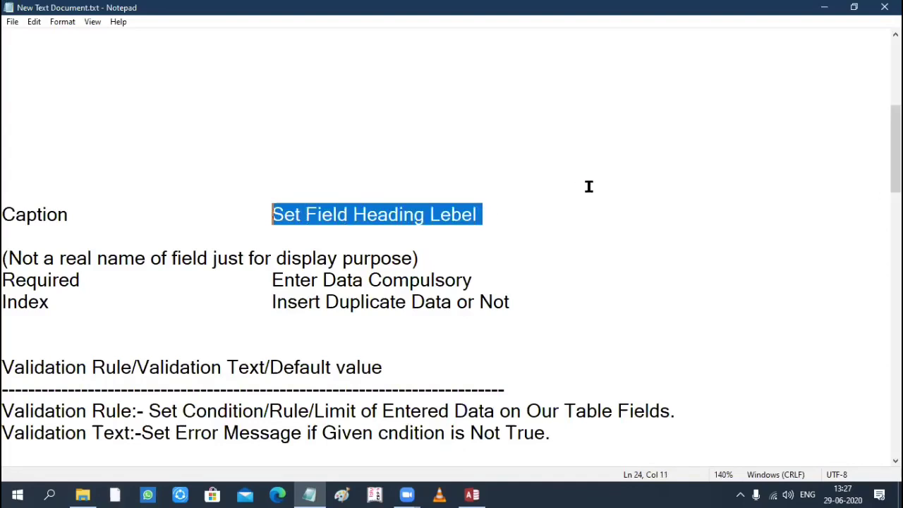
{"action": "left_click", "coordinate": [5, 259]}
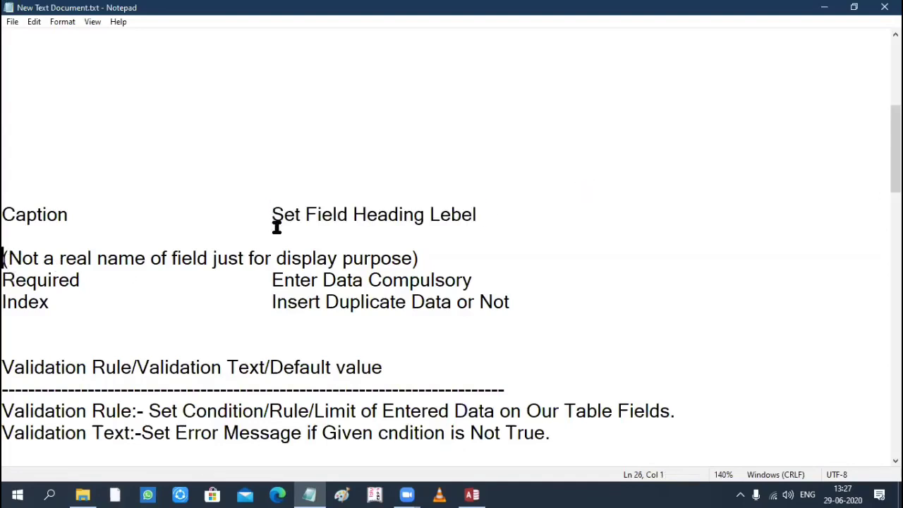
{"action": "key", "text": "BackSpace"}
{"action": "left_click", "coordinate": [447, 236]}
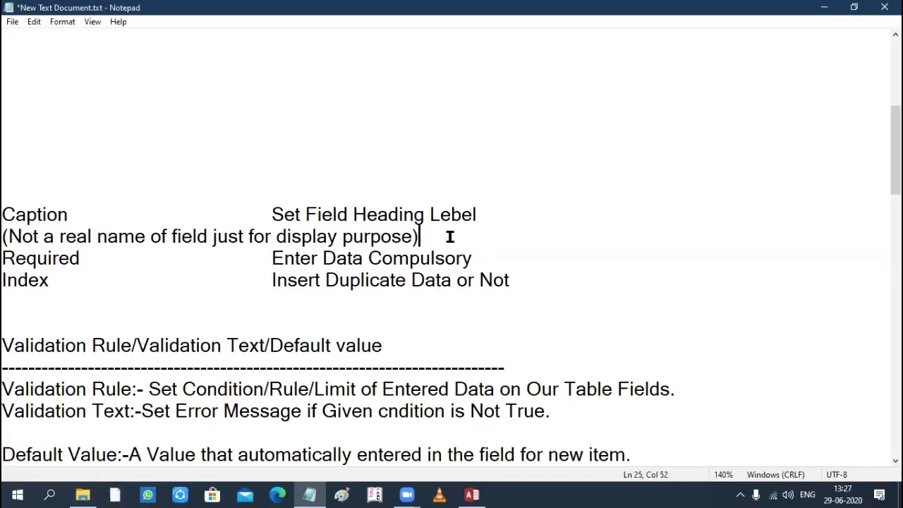
{"action": "key", "text": "Return"}
{"action": "key", "text": "Return"}
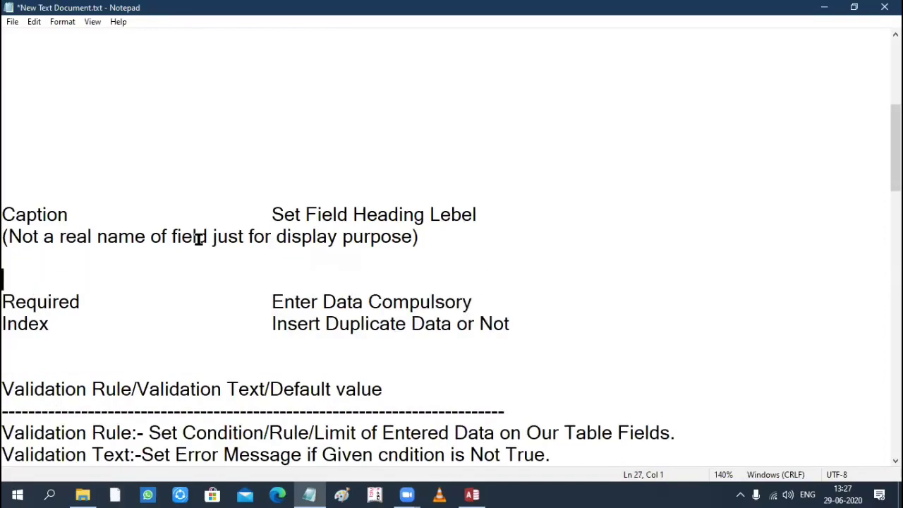
{"action": "left_click_drag", "start_coordinate": [97, 240], "coordinate": [409, 238]}
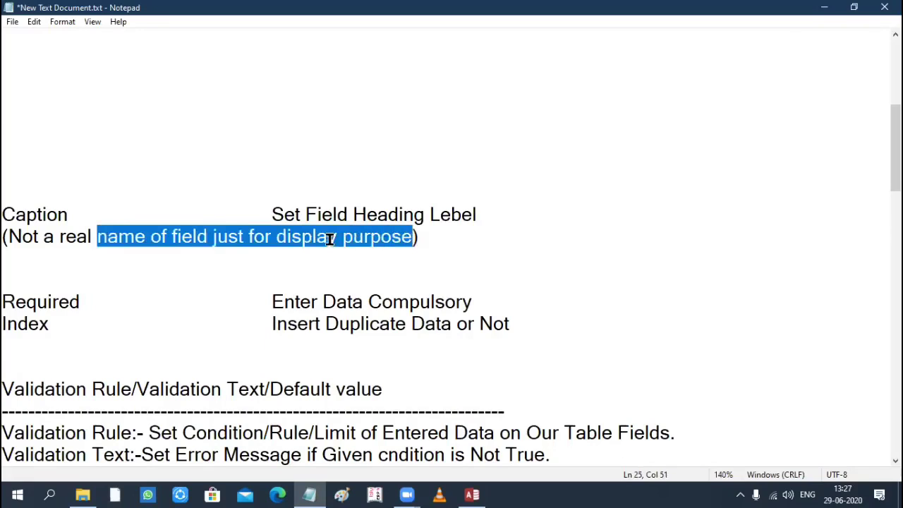
{"action": "left_click", "coordinate": [275, 237]}
{"action": "left_click_drag", "start_coordinate": [275, 237], "coordinate": [427, 240]}
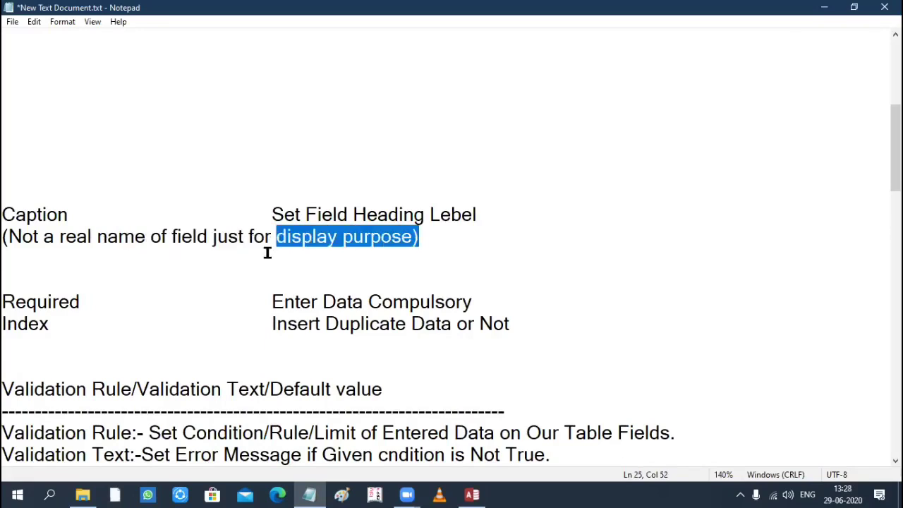
{"action": "left_click", "coordinate": [69, 213]}
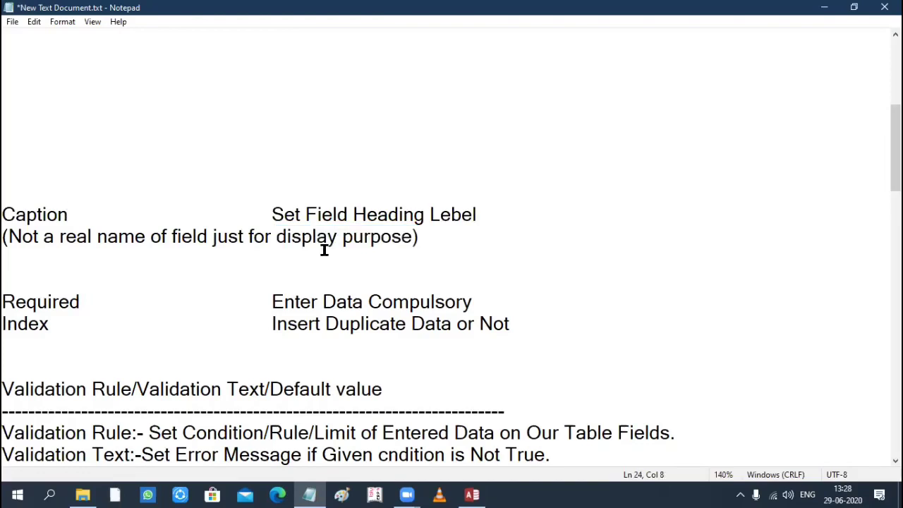
- Delete the Required line from the notes and save them
{"action": "left_click", "coordinate": [496, 287]}
{"action": "key", "text": "Down"}
{"action": "key", "text": "shift+End"}
{"action": "key", "text": "Delete"}
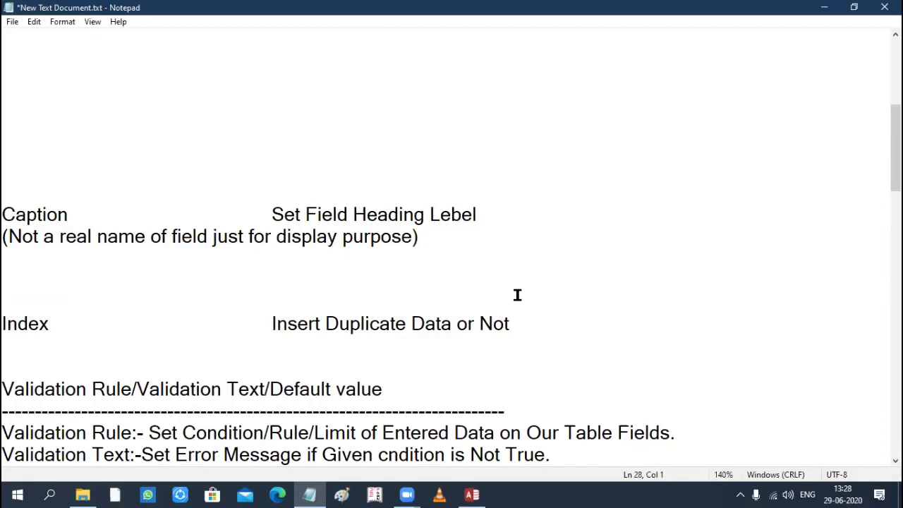
{"action": "key", "text": "ctrl+s"}
- Change 'Index' to 'Indexed' in the notes, then minimise Notepad
{"action": "left_click_drag", "start_coordinate": [9, 214], "coordinate": [453, 231]}
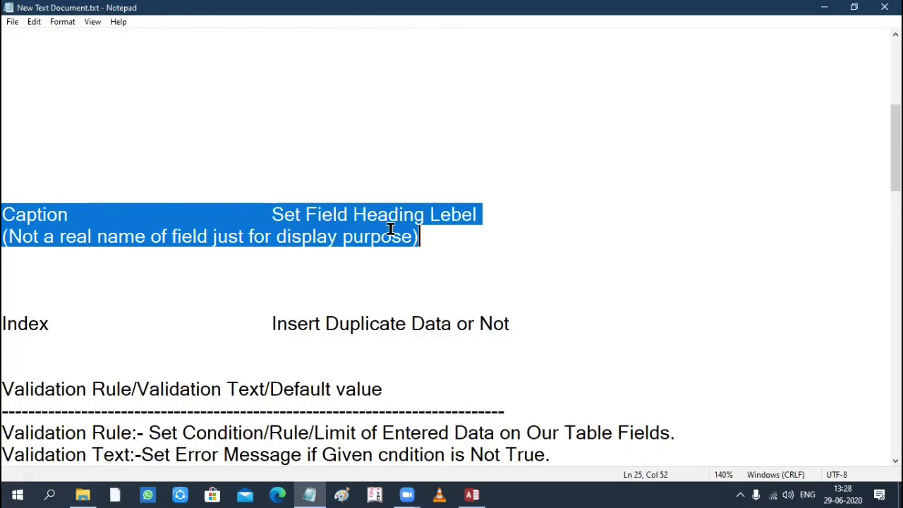
{"action": "scroll", "coordinate": [390, 229], "scroll_direction": "down", "scroll_amount": 2}
{"action": "left_click", "coordinate": [10, 214]}
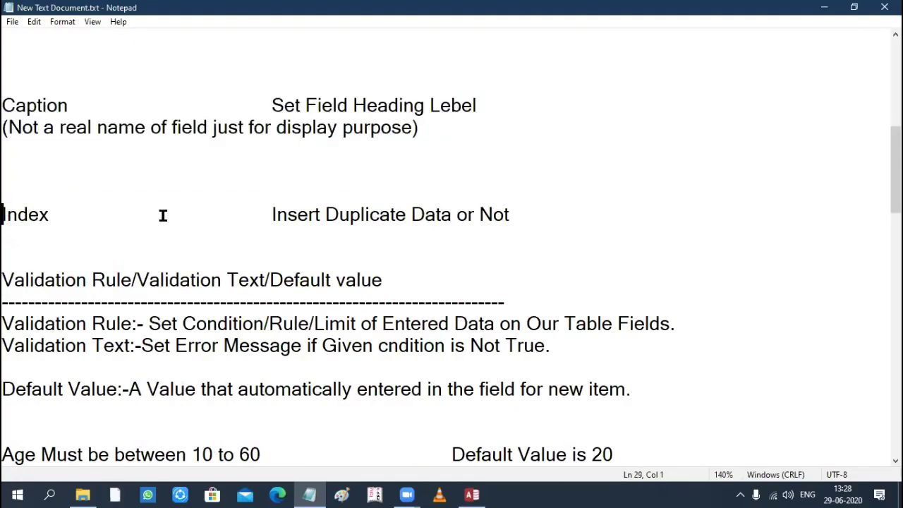
{"action": "double_click", "coordinate": [162, 214]}
{"action": "left_click", "coordinate": [552, 206], "text": "shift"}
{"action": "left_click", "coordinate": [48, 214]}
{"action": "type", "text": "ed"}
{"action": "left_click", "coordinate": [823, 7]}
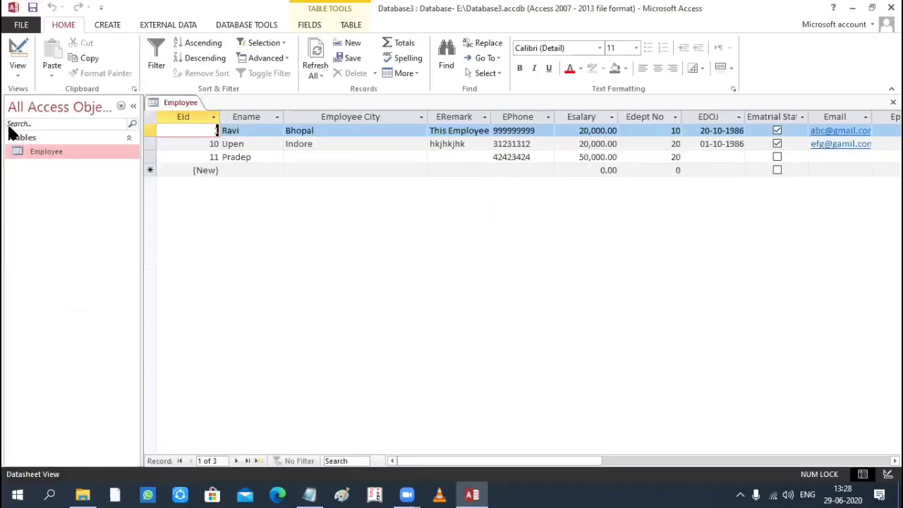
- Switch the Employee table to Design View and show the EPhone field's properties
{"action": "left_click", "coordinate": [17, 69]}
{"action": "left_click", "coordinate": [30, 94]}
{"action": "left_click", "coordinate": [17, 70]}
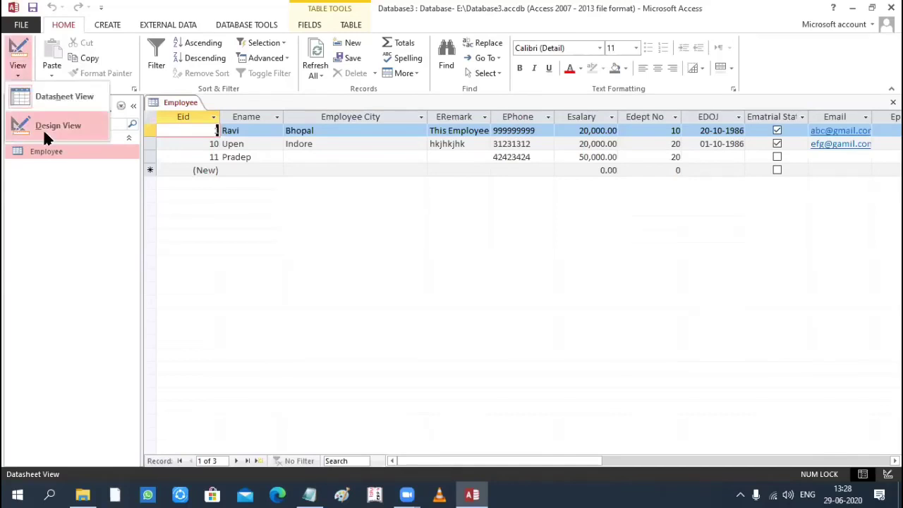
{"action": "left_click", "coordinate": [43, 129]}
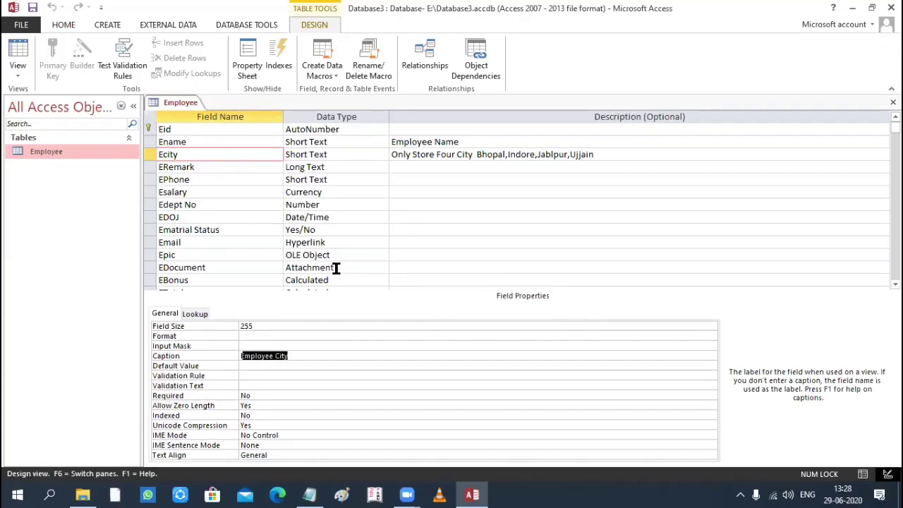
{"action": "left_click", "coordinate": [216, 173]}
{"action": "key", "text": "Tab"}
{"action": "left_click", "coordinate": [264, 175]}
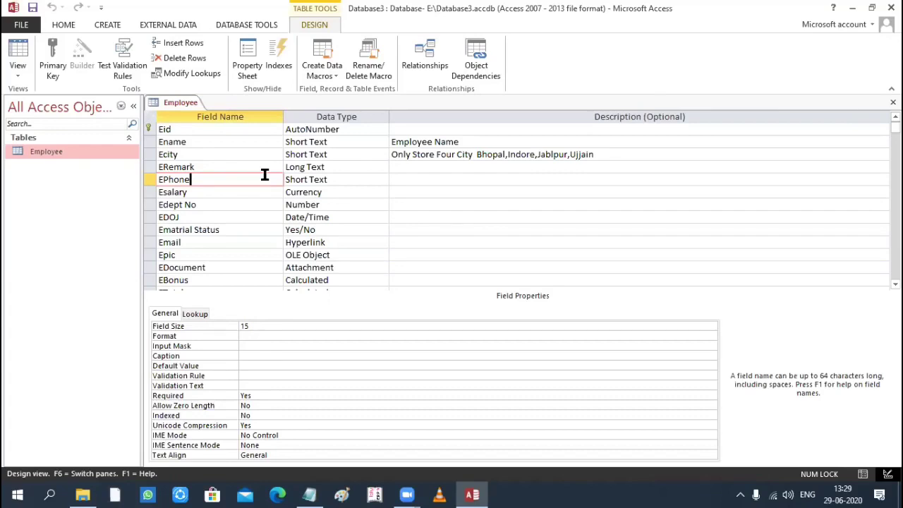
- Change the EPhone field's Indexed property from its dropdown to Yes (No Duplicates)
{"action": "left_click", "coordinate": [258, 416]}
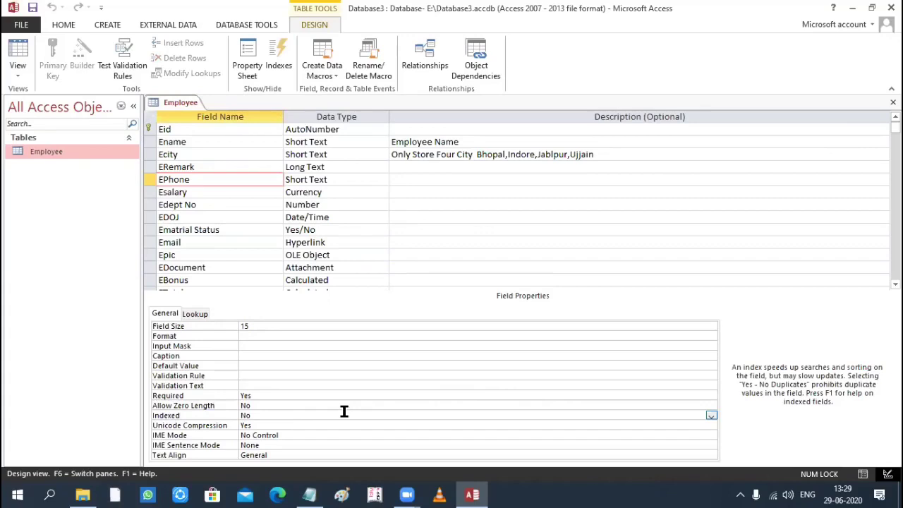
{"action": "left_click", "coordinate": [711, 416]}
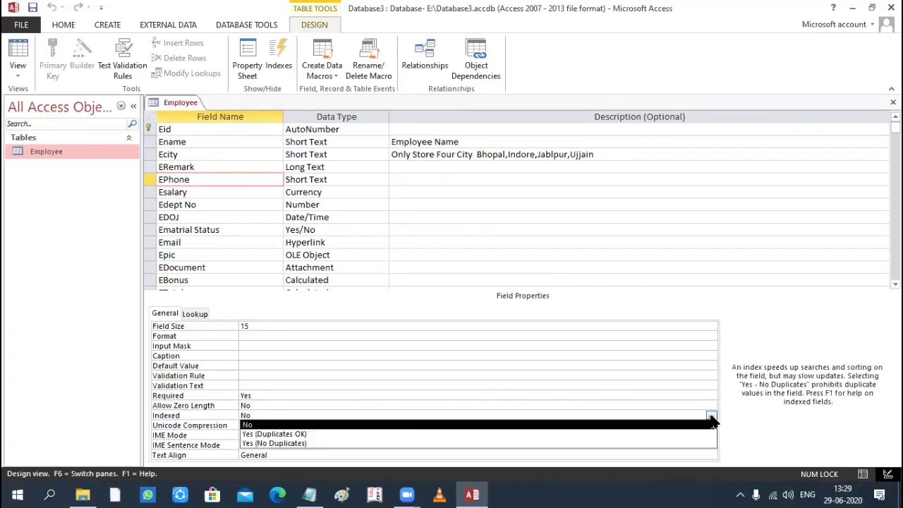
{"action": "left_click", "coordinate": [285, 443]}
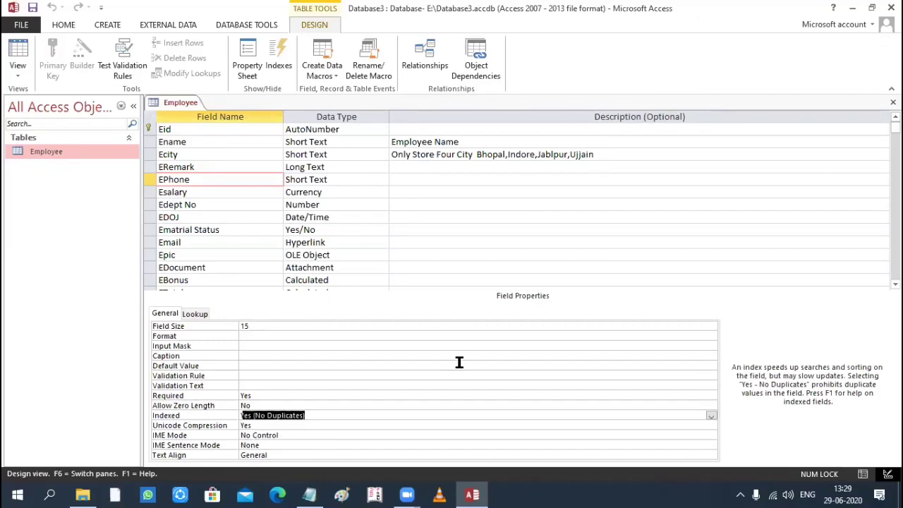
{"action": "left_click", "coordinate": [243, 175]}
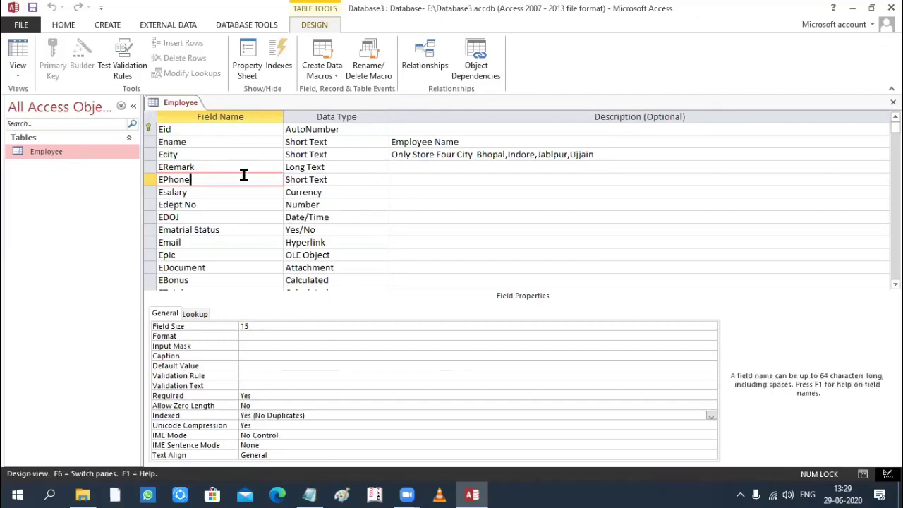
{"action": "left_click", "coordinate": [18, 76]}
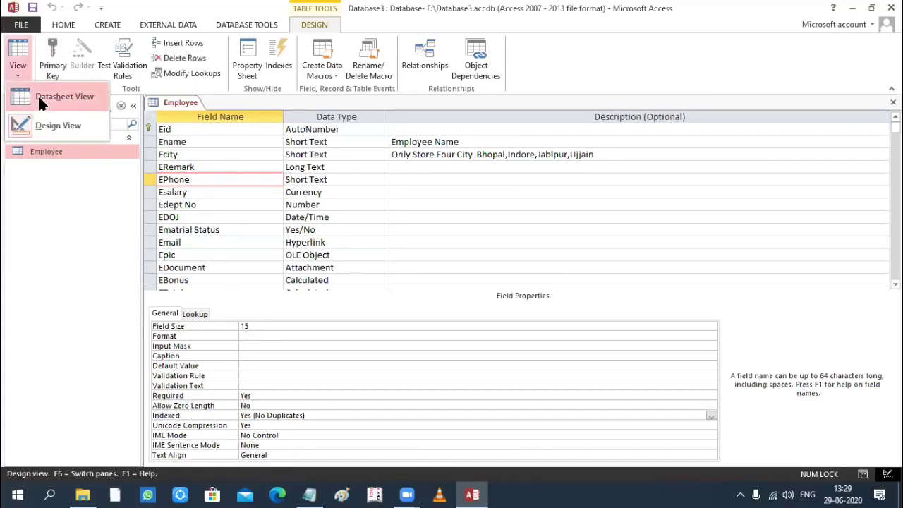
- Switch to Datasheet View and add record 12 with EPhone 999
{"action": "left_click", "coordinate": [41, 103]}
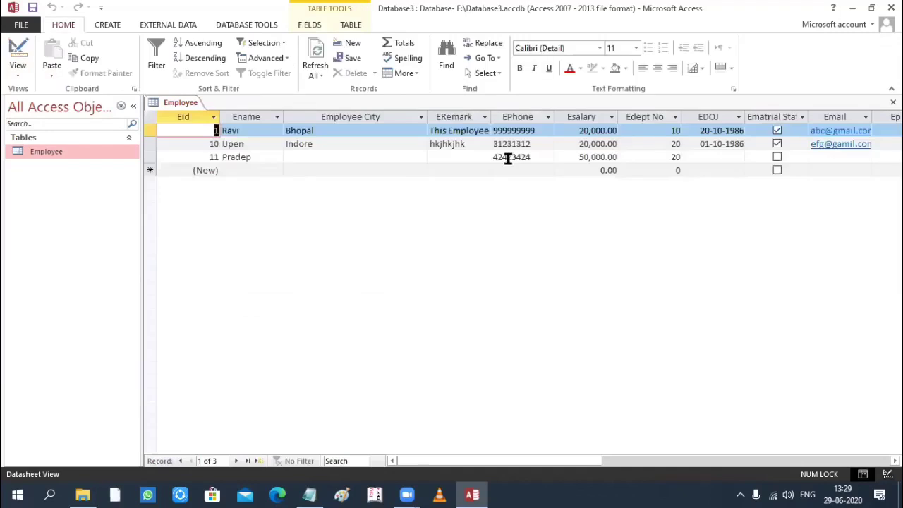
{"action": "left_click", "coordinate": [531, 168]}
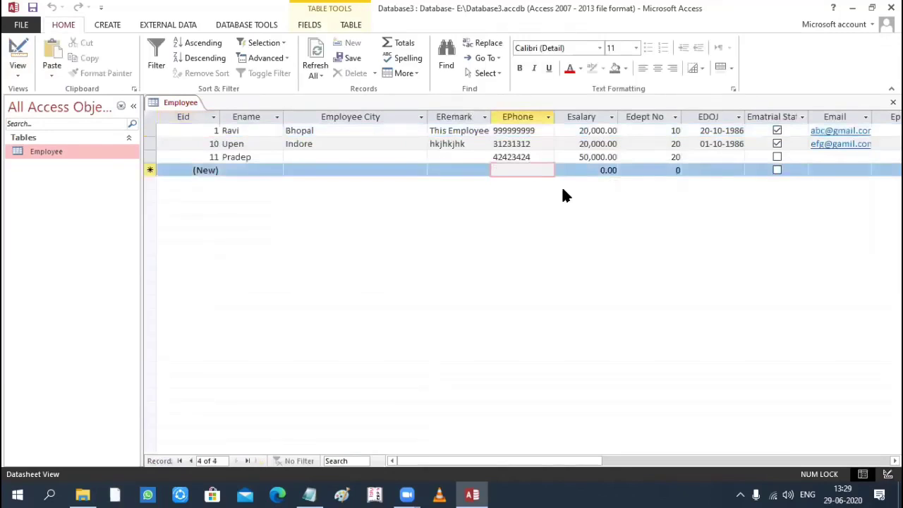
{"action": "type", "text": "999"}
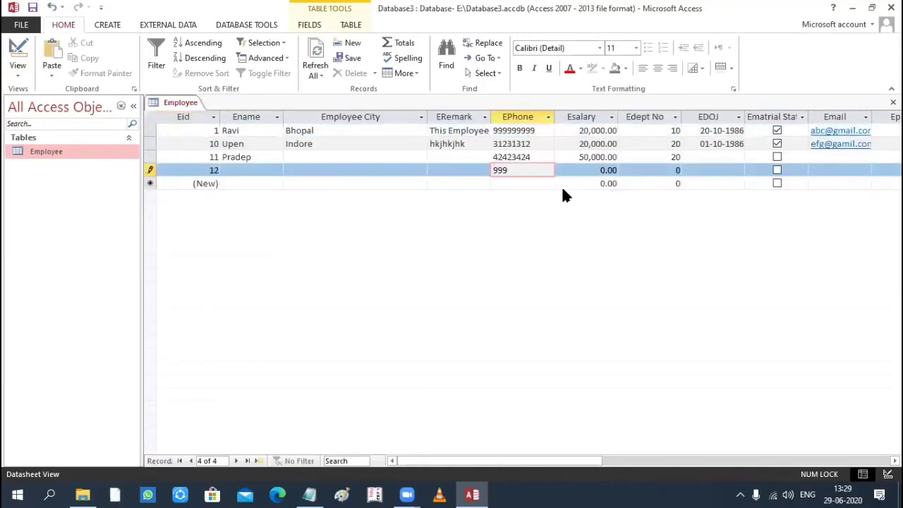
{"action": "key", "text": "Tab"}
{"action": "key", "text": "Tab"}
{"action": "key", "text": "Tab"}
{"action": "key", "text": "Tab"}
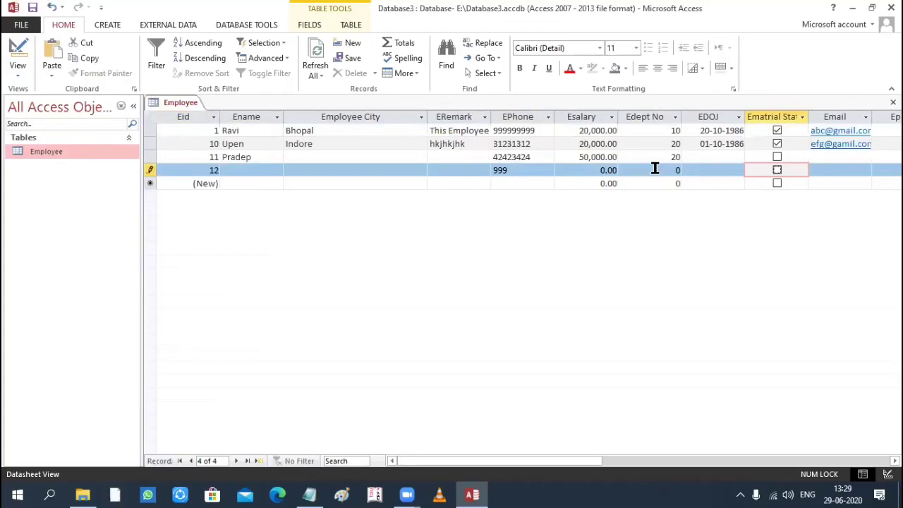
{"action": "key", "text": "Tab"}
{"action": "key", "text": "Tab"}
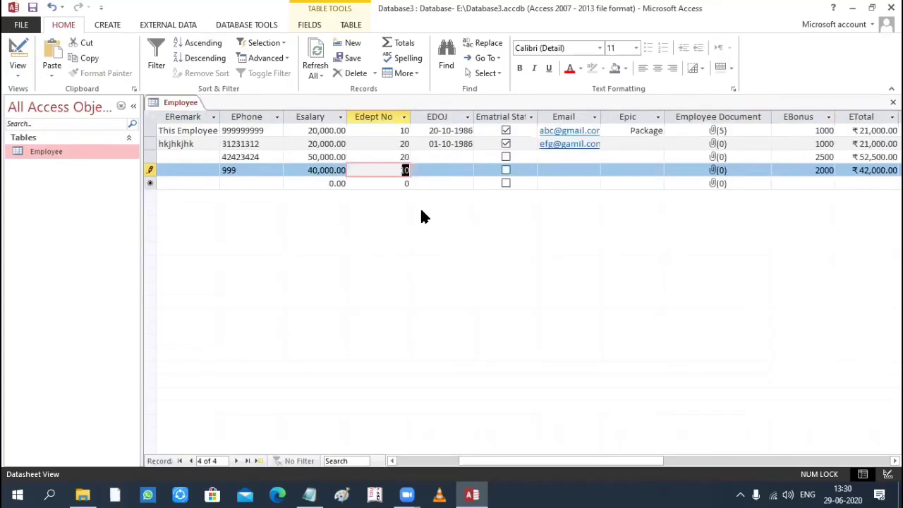
{"action": "key", "text": "Tab"}
{"action": "key", "text": "Tab"}
{"action": "key", "text": "Tab"}
{"action": "key", "text": "Tab"}
{"action": "key", "text": "Tab"}
{"action": "key", "text": "Tab"}
{"action": "key", "text": "Tab"}
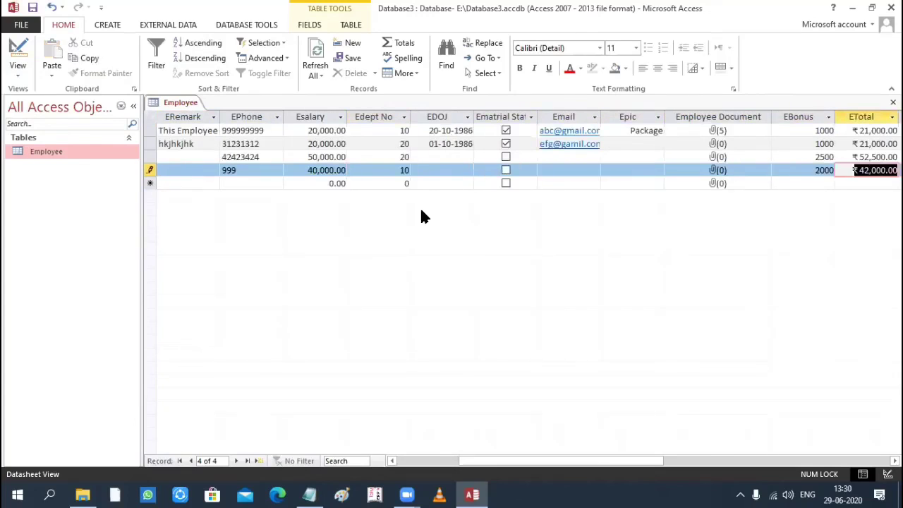
{"action": "key", "text": "Tab"}
{"action": "key", "text": "Tab"}
{"action": "key", "text": "Tab"}
{"action": "key", "text": "Tab"}
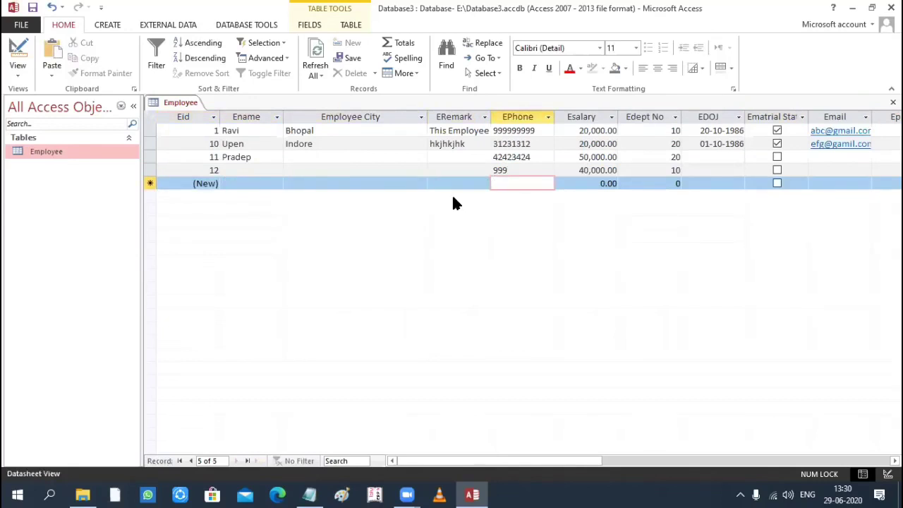
- Enter record 13 with the same EPhone 999, salary 50000 and department 40
{"action": "left_click", "coordinate": [516, 172]}
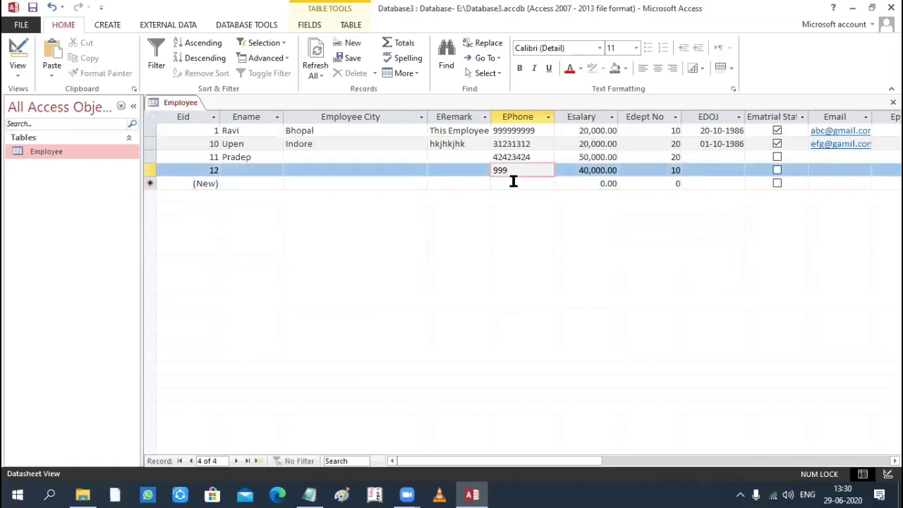
{"action": "left_click", "coordinate": [515, 185]}
{"action": "type", "text": "999"}
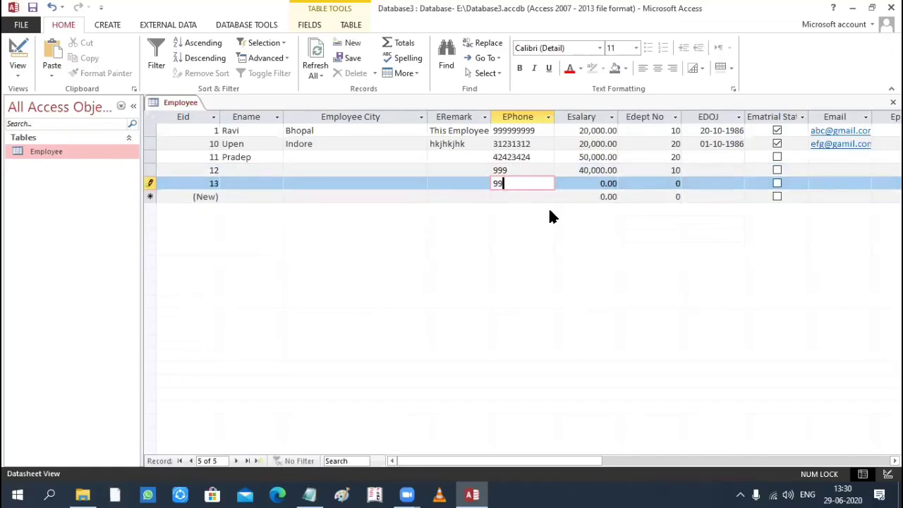
{"action": "key", "text": "Tab"}
{"action": "type", "text": "50000"}
{"action": "key", "text": "Tab"}
{"action": "type", "text": "40"}
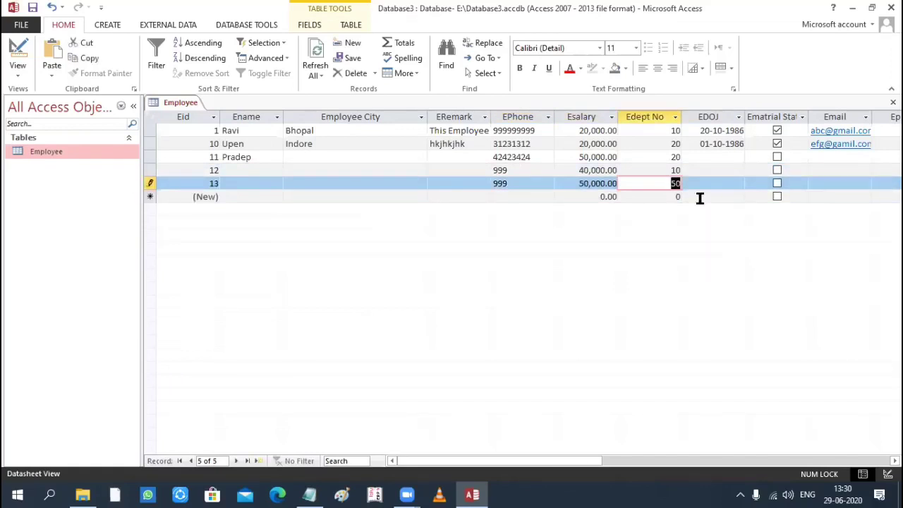
{"action": "key", "text": "Tab"}
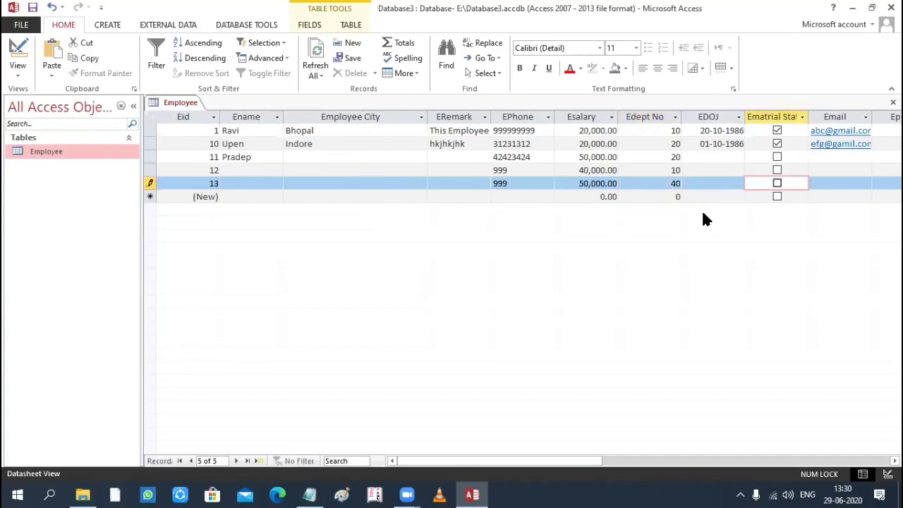
{"action": "key", "text": "Tab"}
{"action": "key", "text": "Tab"}
{"action": "key", "text": "Tab"}
{"action": "key", "text": "Tab"}
{"action": "key", "text": "Tab"}
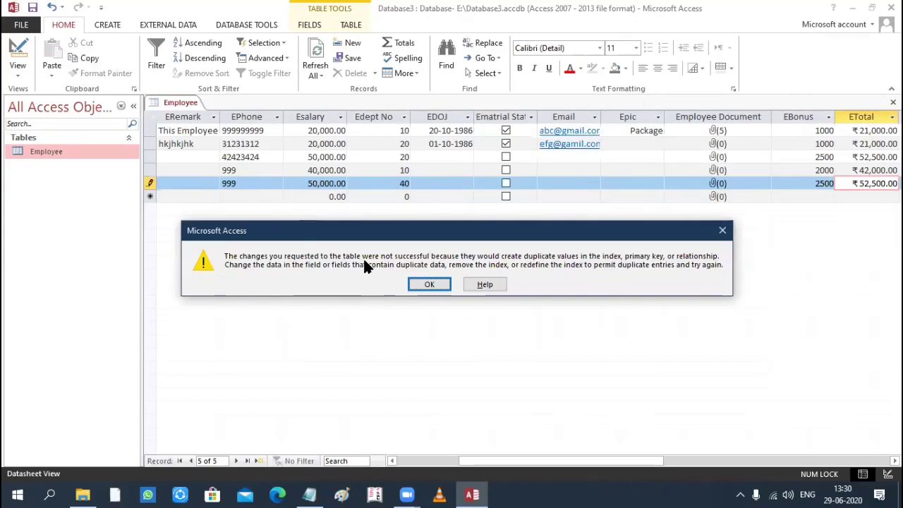
- Dismiss the duplicate-values error, which also blocks switching to Design View
{"action": "left_click", "coordinate": [431, 284]}
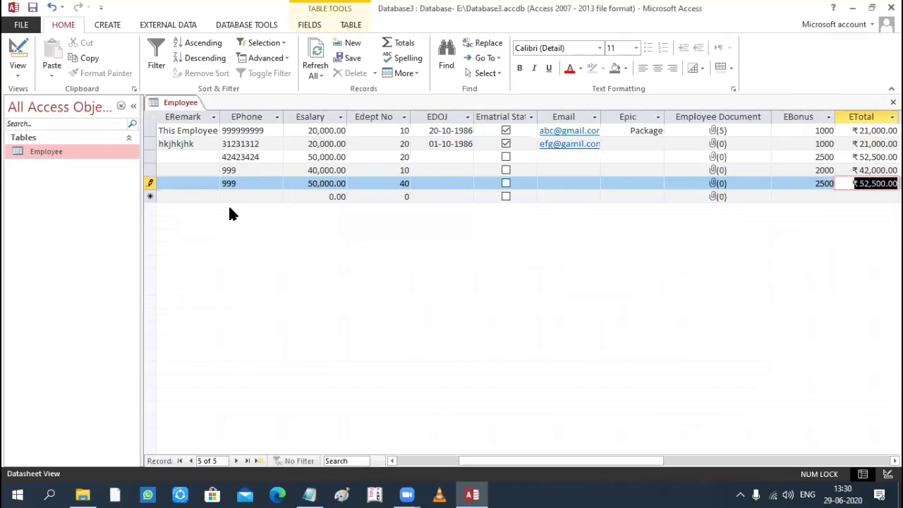
{"action": "left_click", "coordinate": [19, 75]}
{"action": "left_click", "coordinate": [43, 121]}
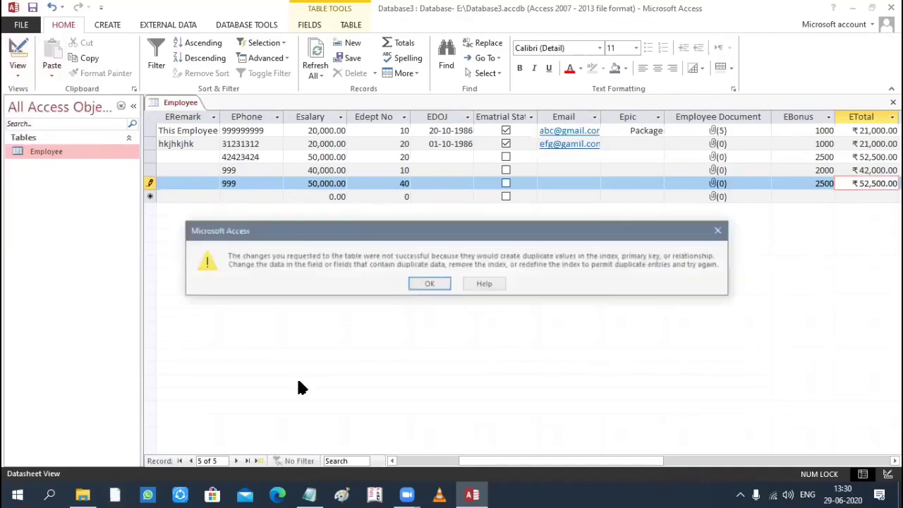
{"action": "left_click", "coordinate": [429, 283]}
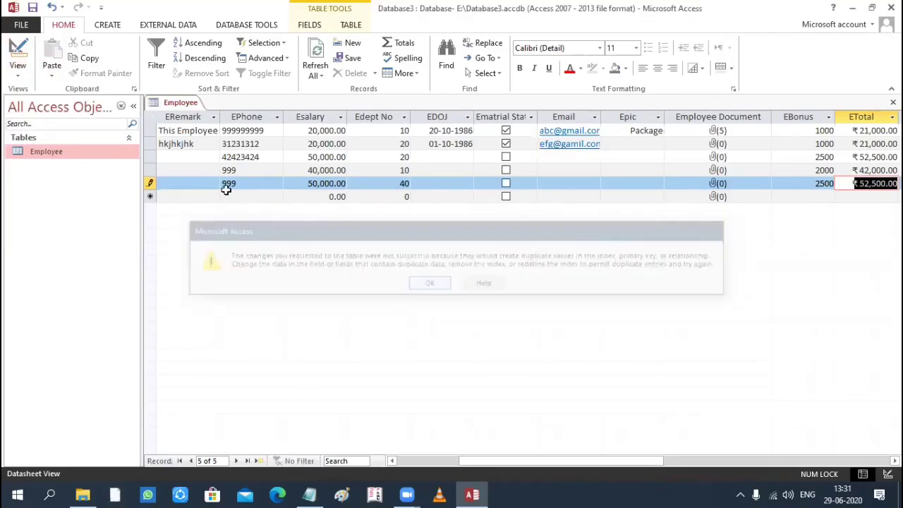
- Replace record 13's duplicate phone 999 with 888
{"action": "left_click", "coordinate": [225, 187]}
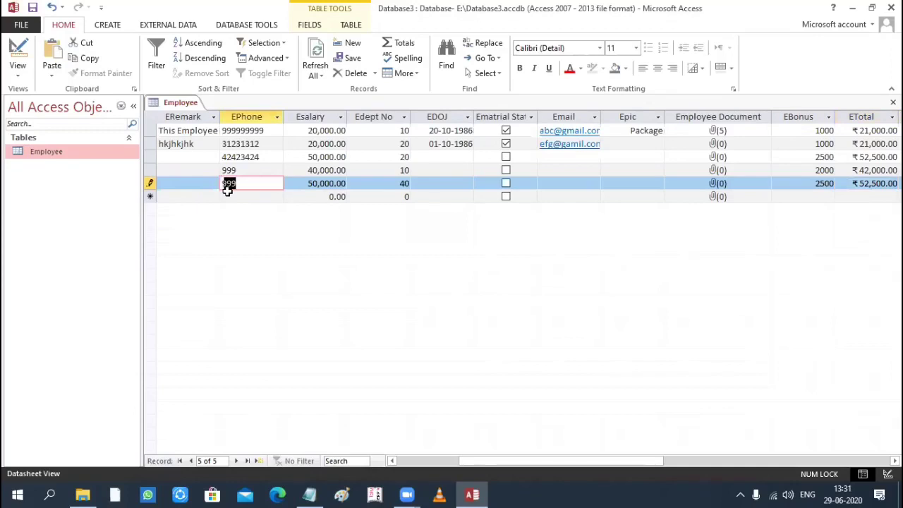
{"action": "key", "text": "Delete"}
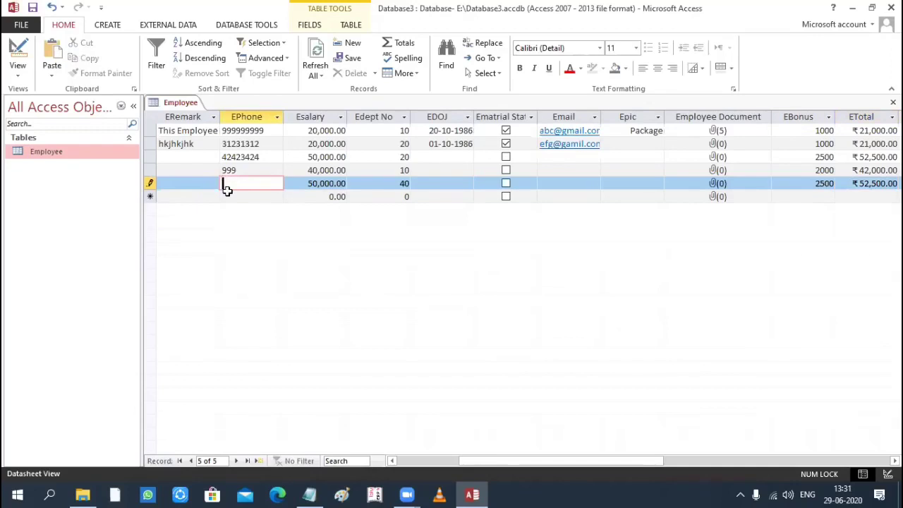
{"action": "type", "text": "888"}
{"action": "key", "text": "Tab"}
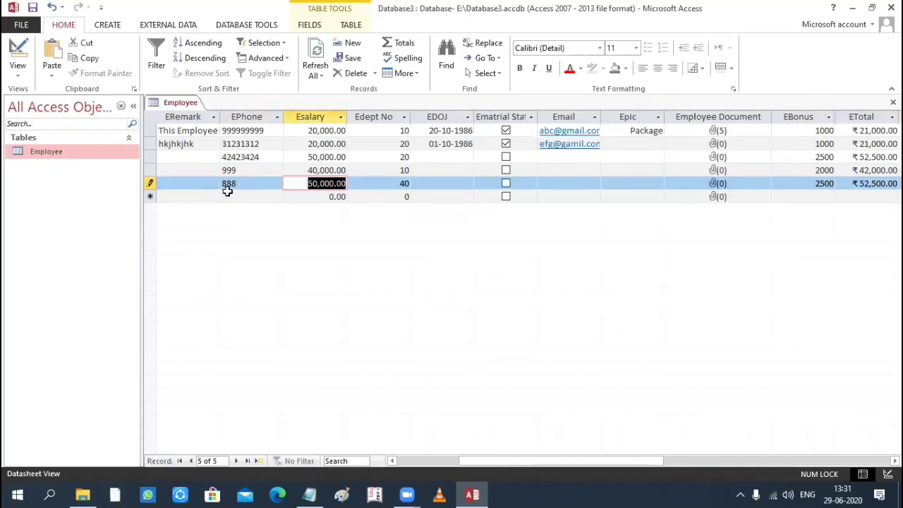
{"action": "left_click", "coordinate": [20, 72]}
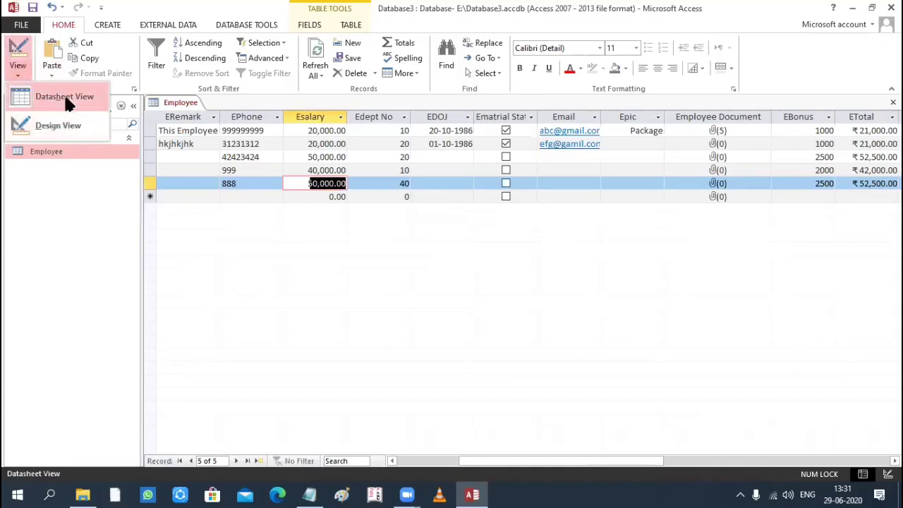
- Confirm in Design View that EPhone is Indexed Yes (No Duplicates), then highlight the Indexed note in Notepad
{"action": "left_click", "coordinate": [72, 125]}
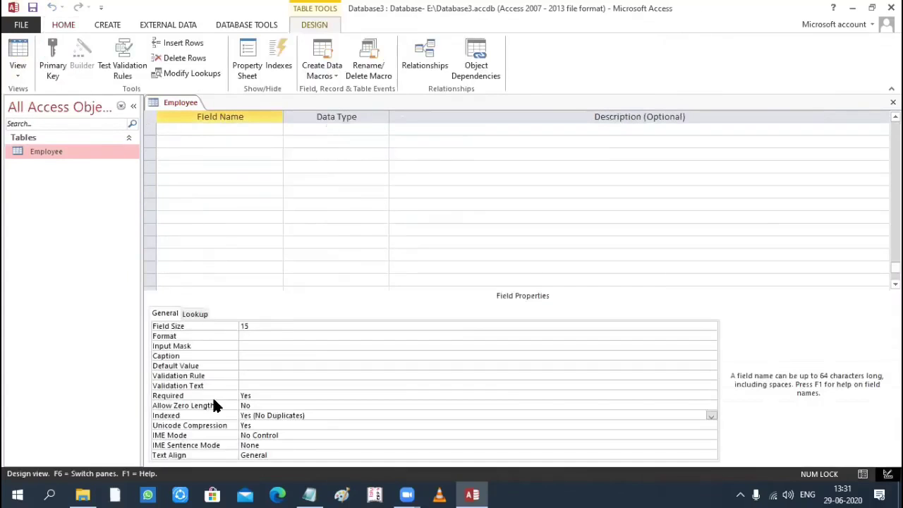
{"action": "left_click", "coordinate": [295, 416]}
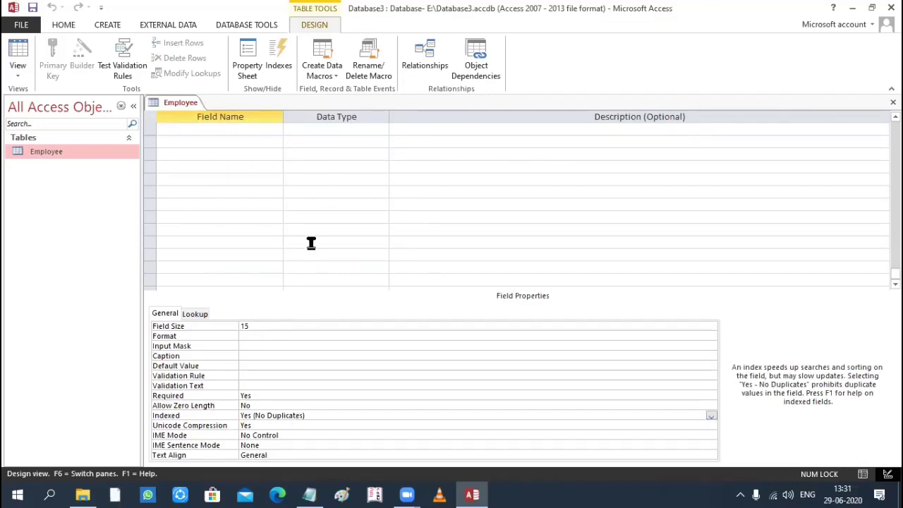
{"action": "left_click", "coordinate": [214, 178]}
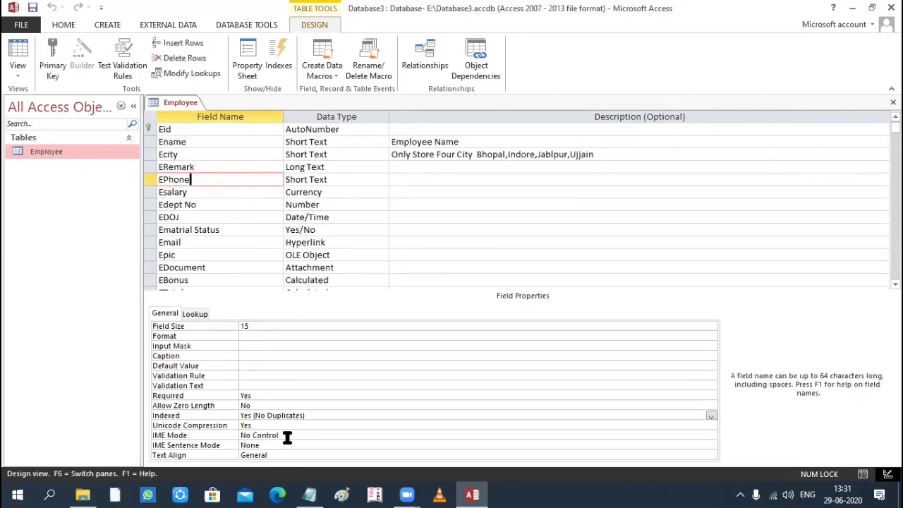
{"action": "left_click", "coordinate": [310, 414]}
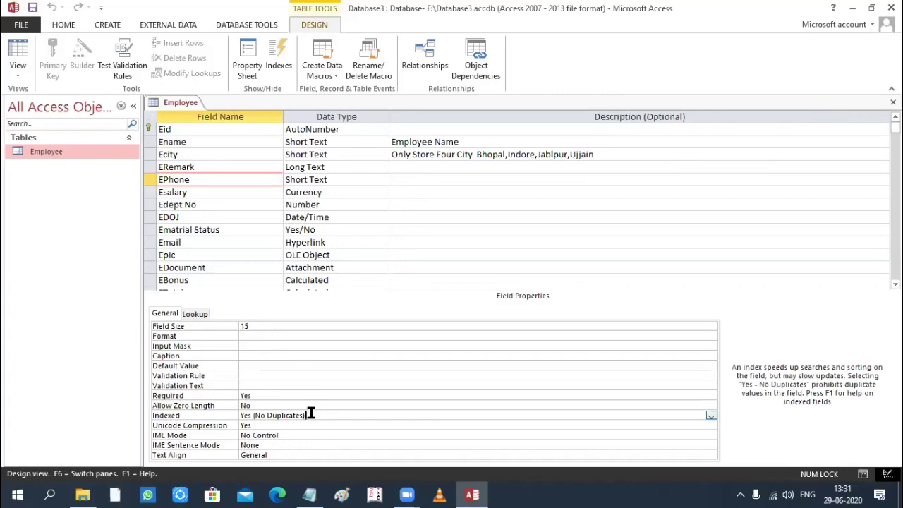
{"action": "left_click", "coordinate": [309, 495]}
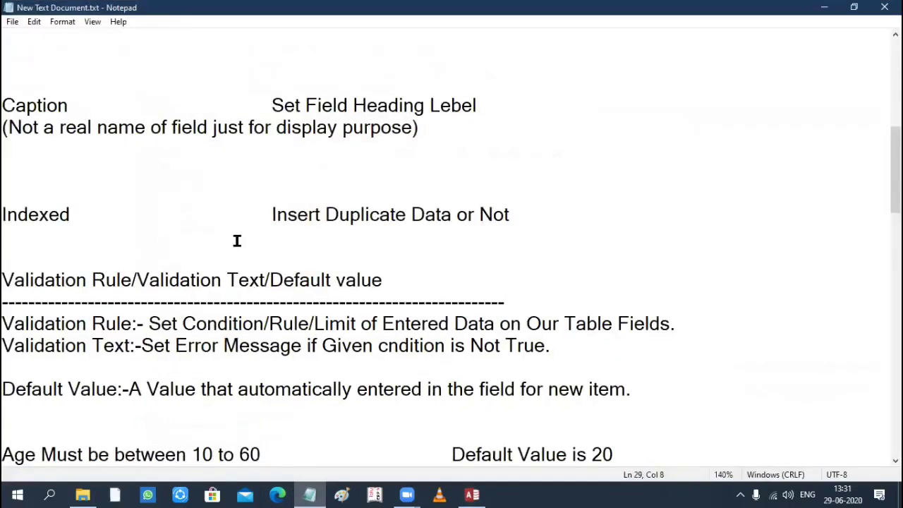
{"action": "left_click_drag", "start_coordinate": [275, 210], "coordinate": [519, 220]}
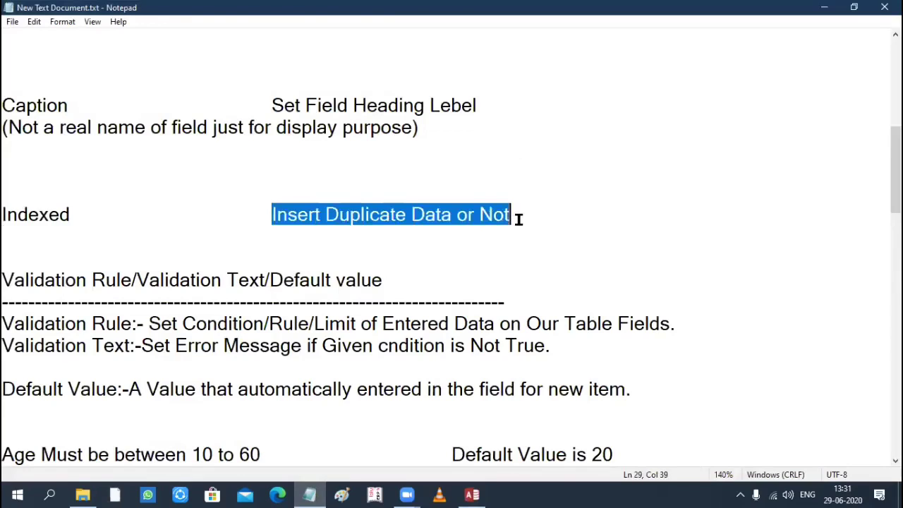